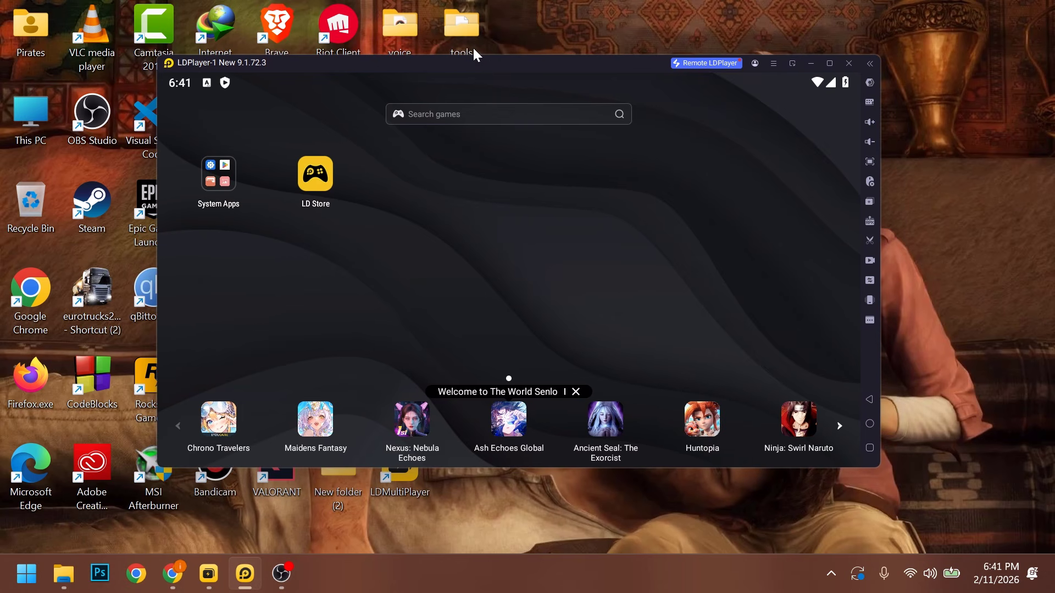
Review the APK and ZIP files in the tools folder, select them all, deselect them, and minimise the folder window.
click(64, 573)
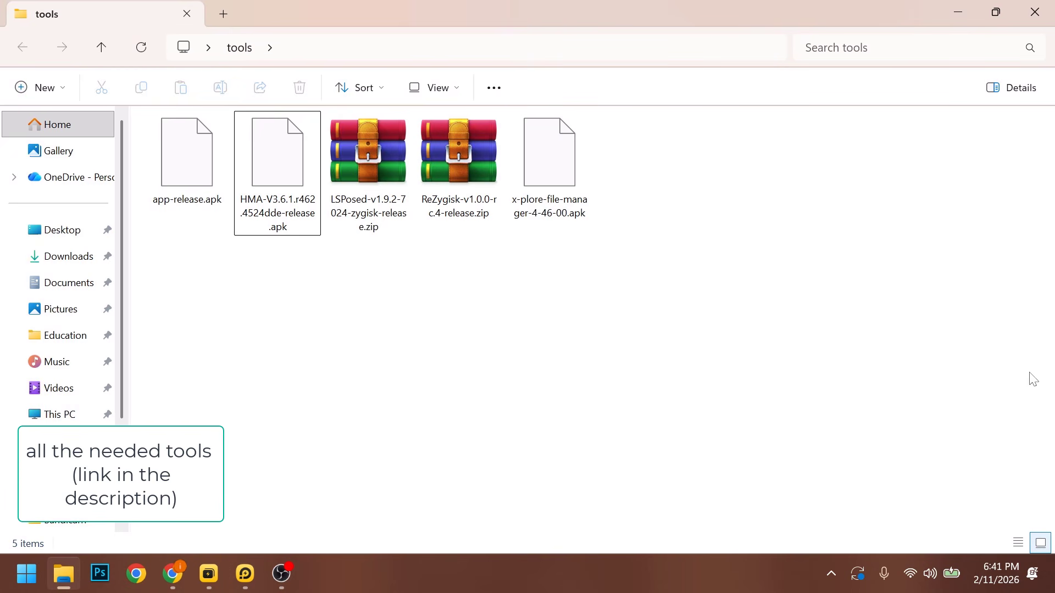
drag(1029, 373, 63, 129)
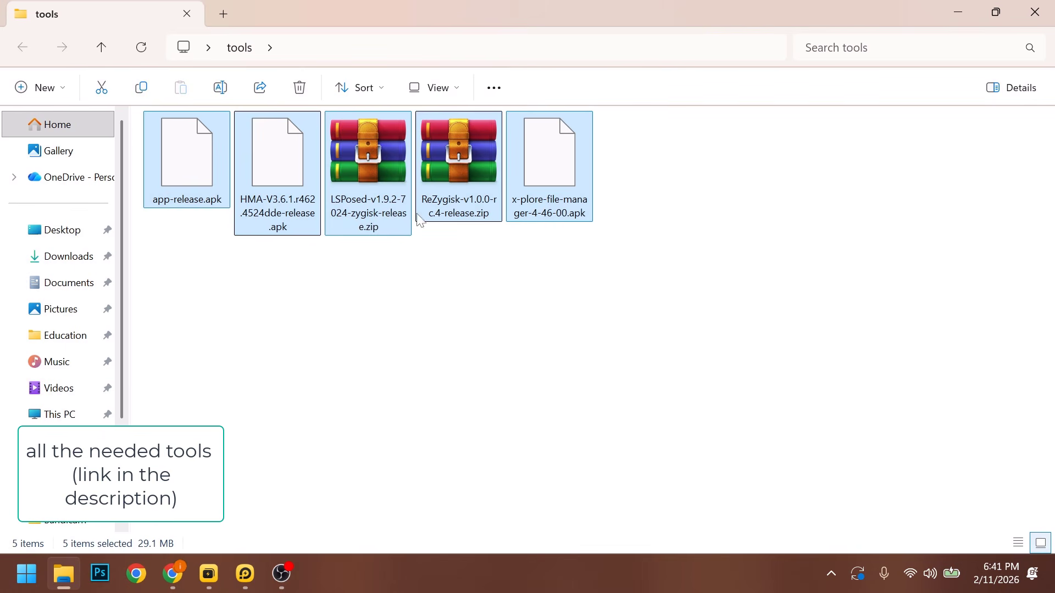
click(326, 317)
click(958, 11)
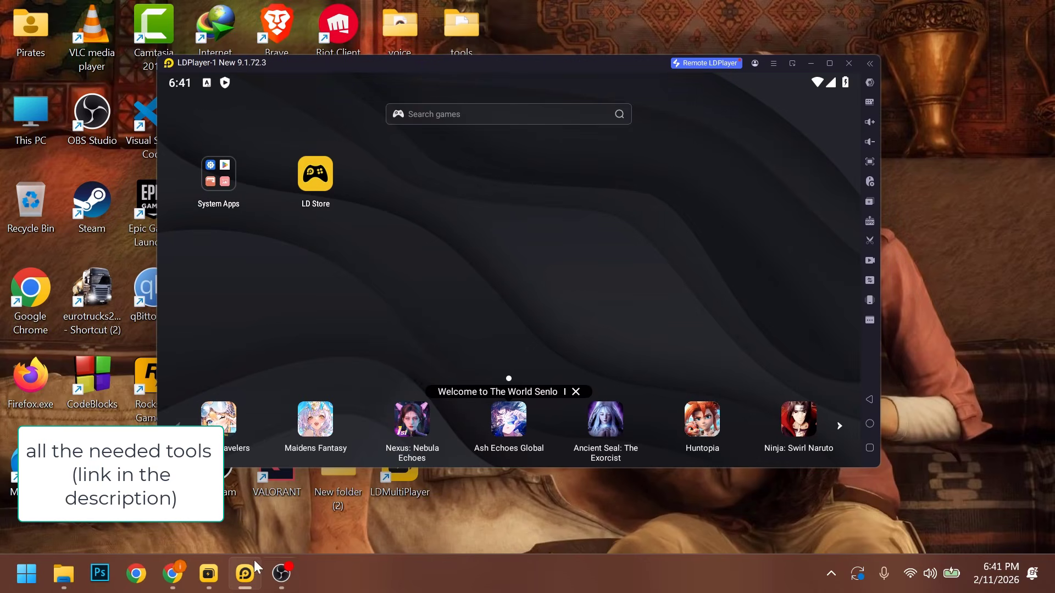
Switch to Chrome and bring up the KitsuneMagisk releases page on GitHub, highlighting its web address.
click(172, 574)
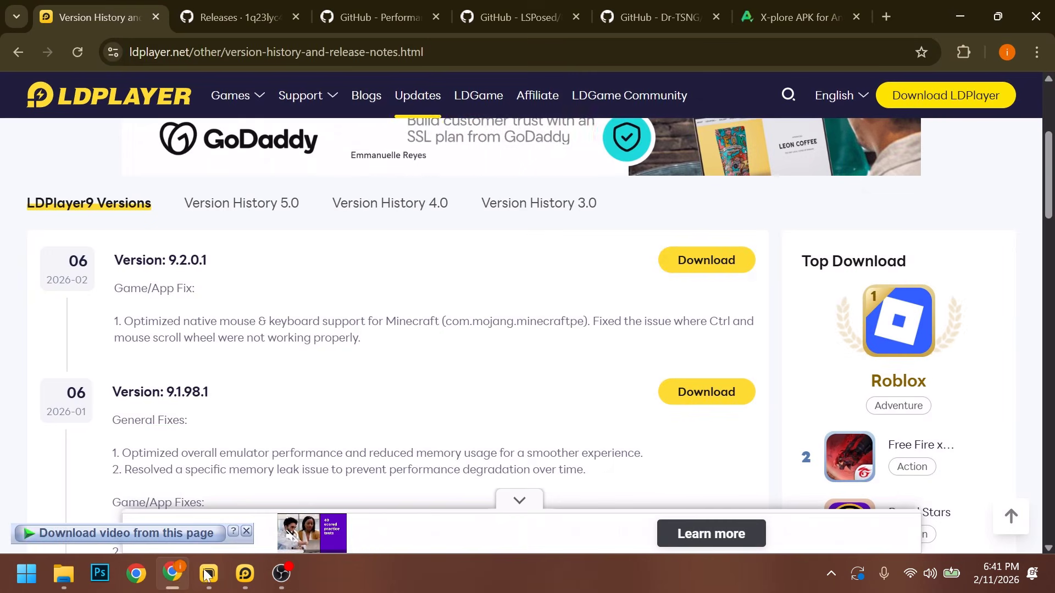
click(230, 10)
click(253, 51)
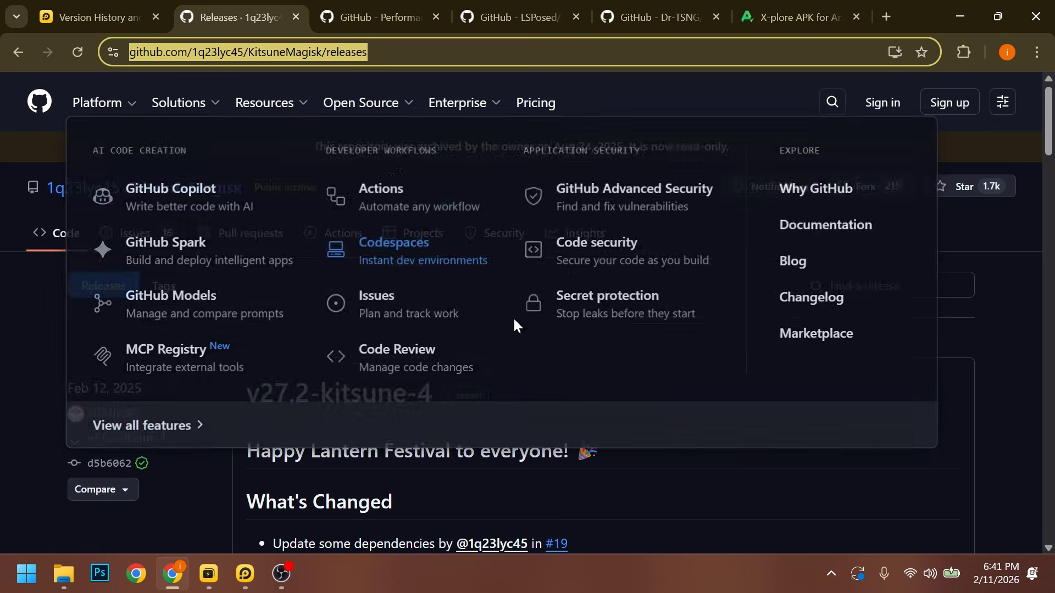
click(776, 451)
Find app-release.apk among the assets of the v27.2-kitsune-4 release and highlight its name.
scroll(529, 395, down, 6)
scroll(367, 313, up, 4)
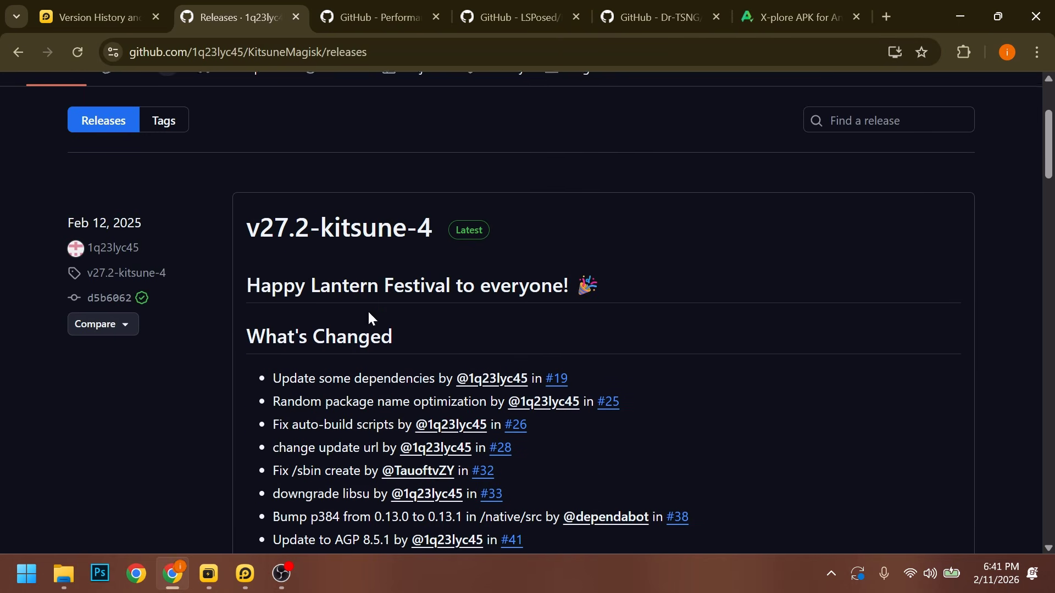
scroll(768, 289, down, 8)
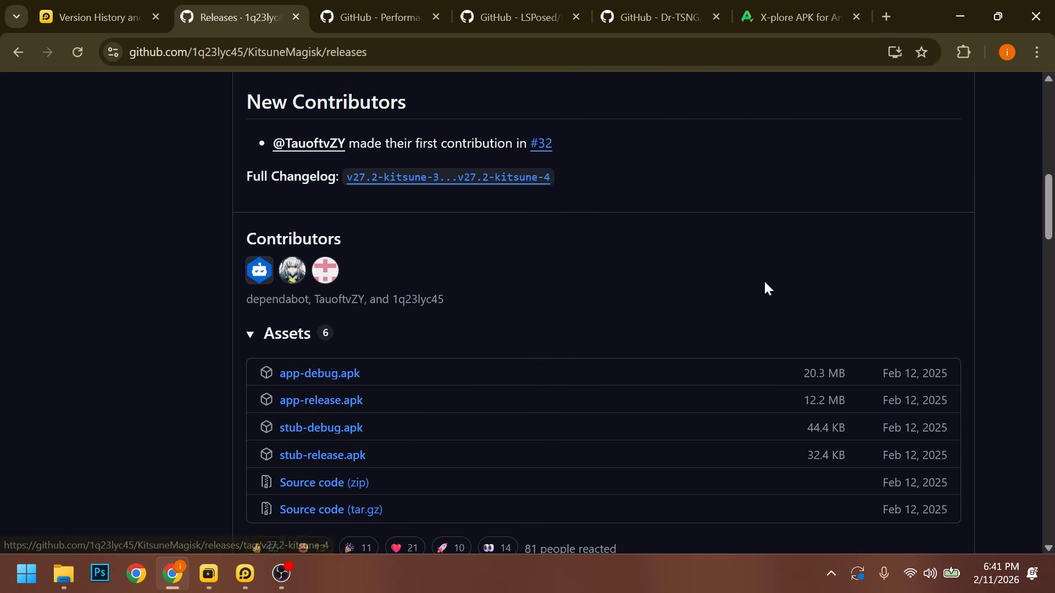
scroll(763, 279, down, 3)
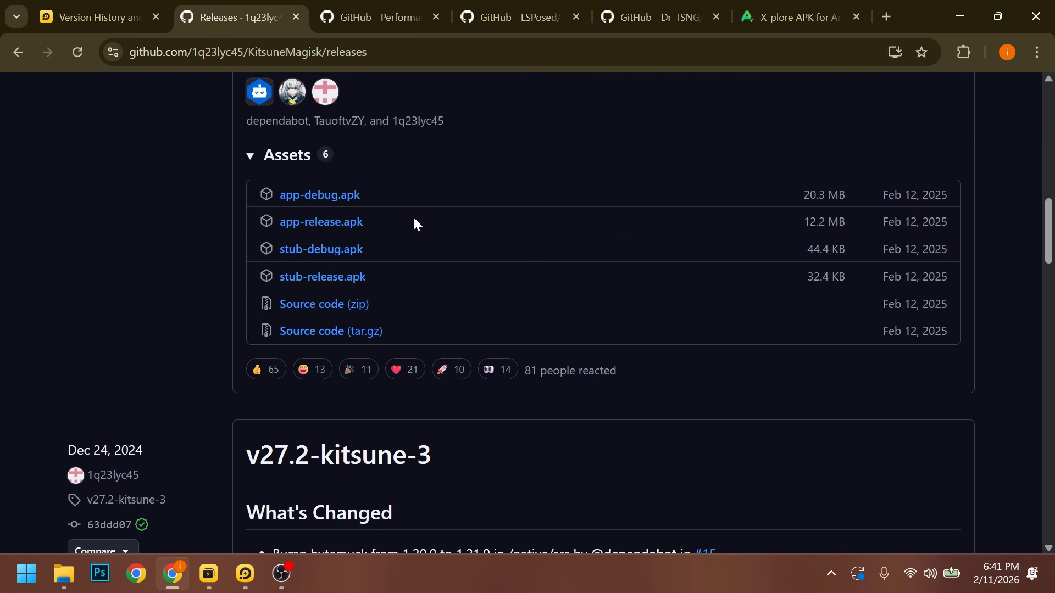
drag(366, 222, 276, 222)
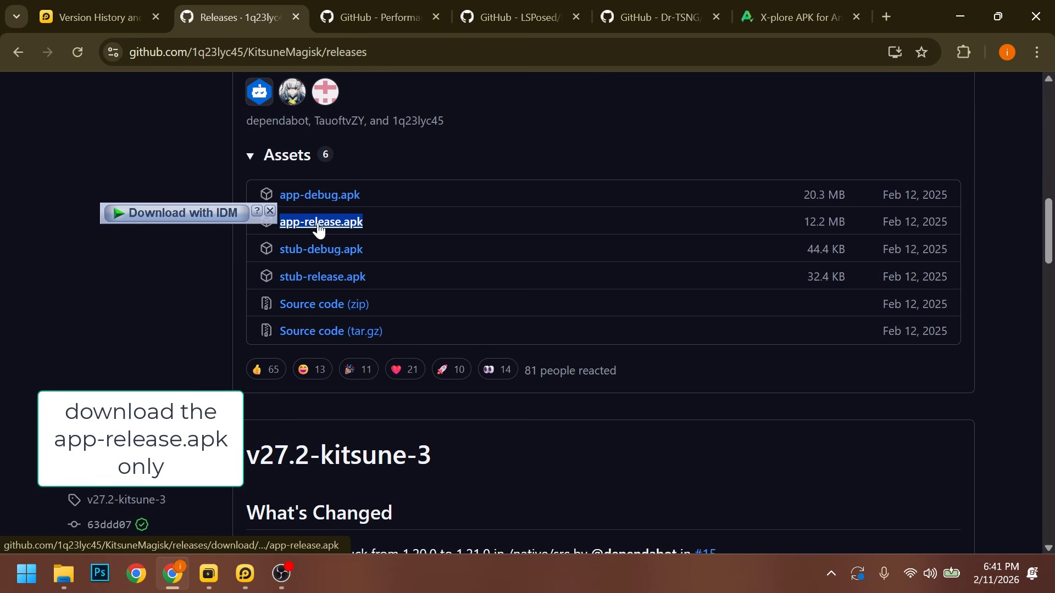
click(447, 241)
Show the ReZygisk repository and its web address, and open its latest release, v1.0.0-rc.4.
click(379, 17)
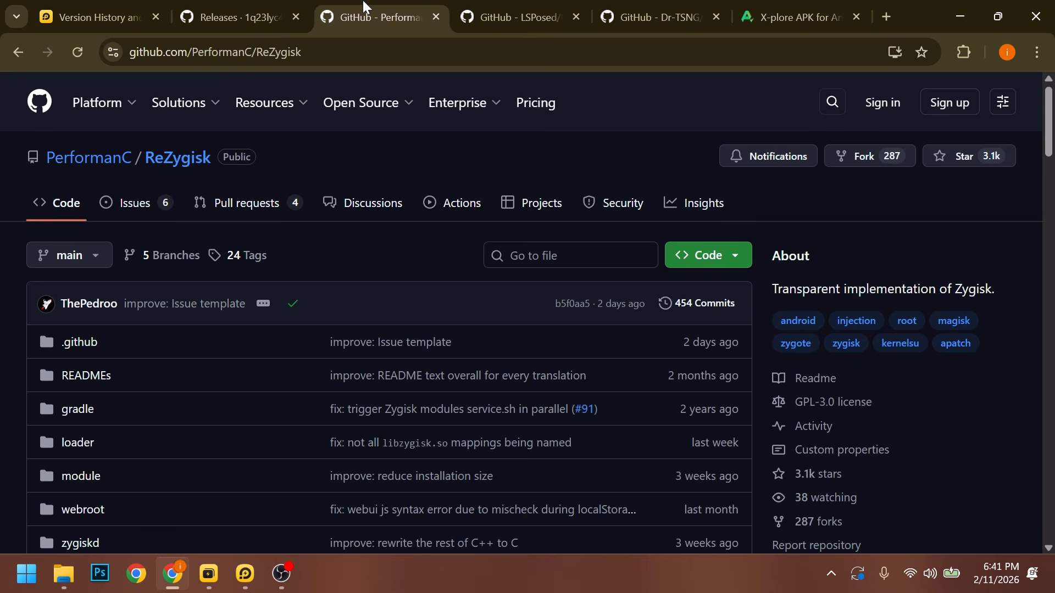
click(247, 52)
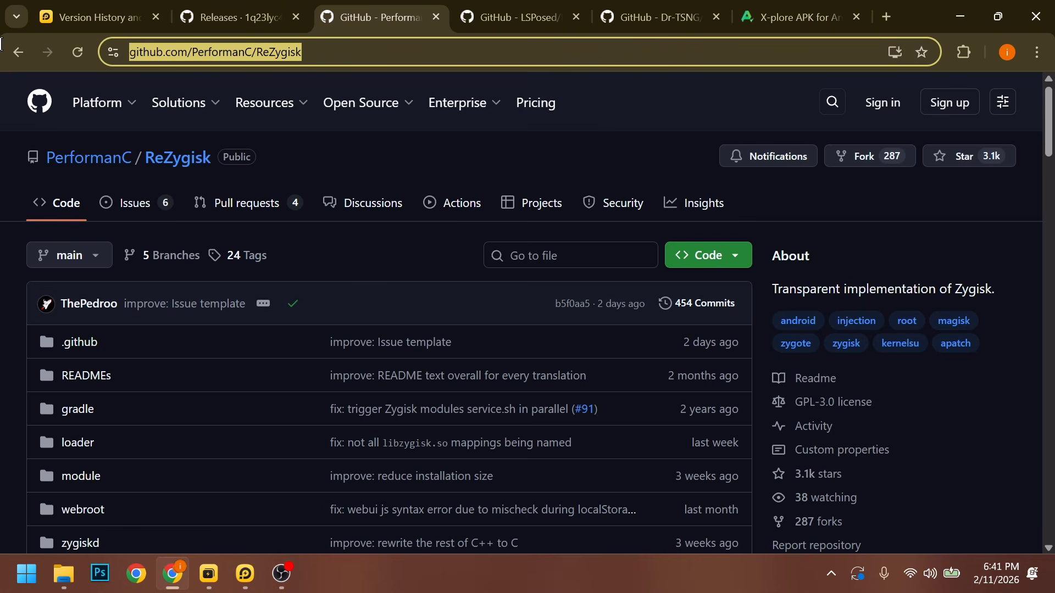
click(1, 296)
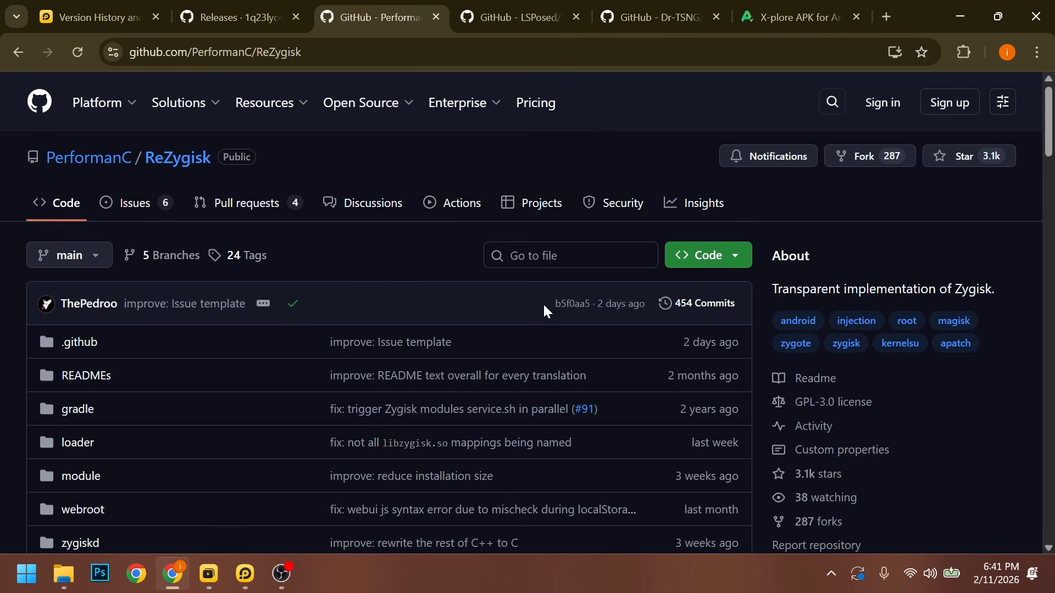
scroll(660, 313, down, 5)
scroll(747, 314, down, 3)
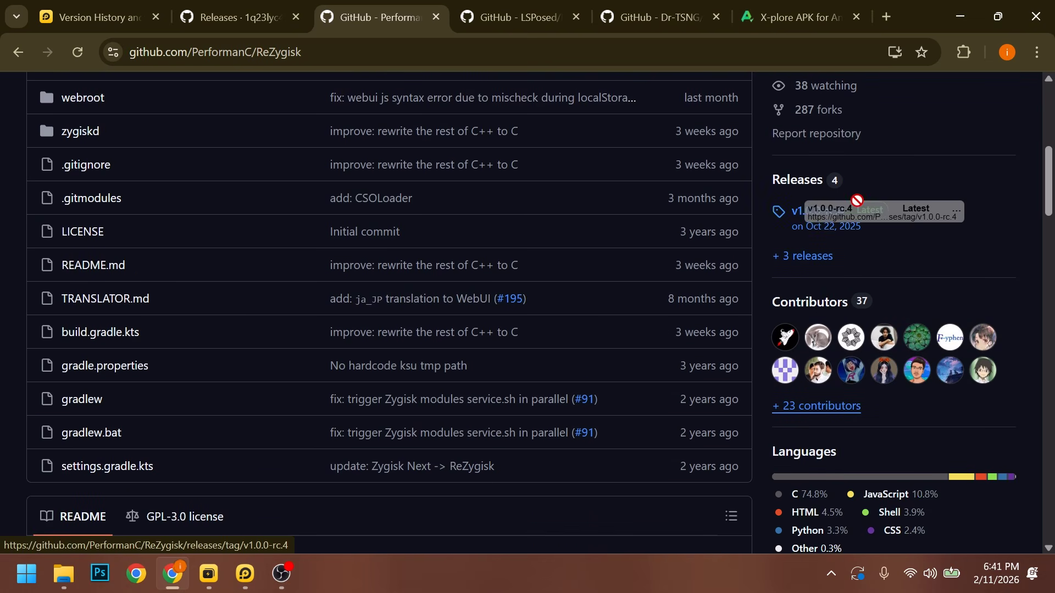
drag(784, 214, 899, 222)
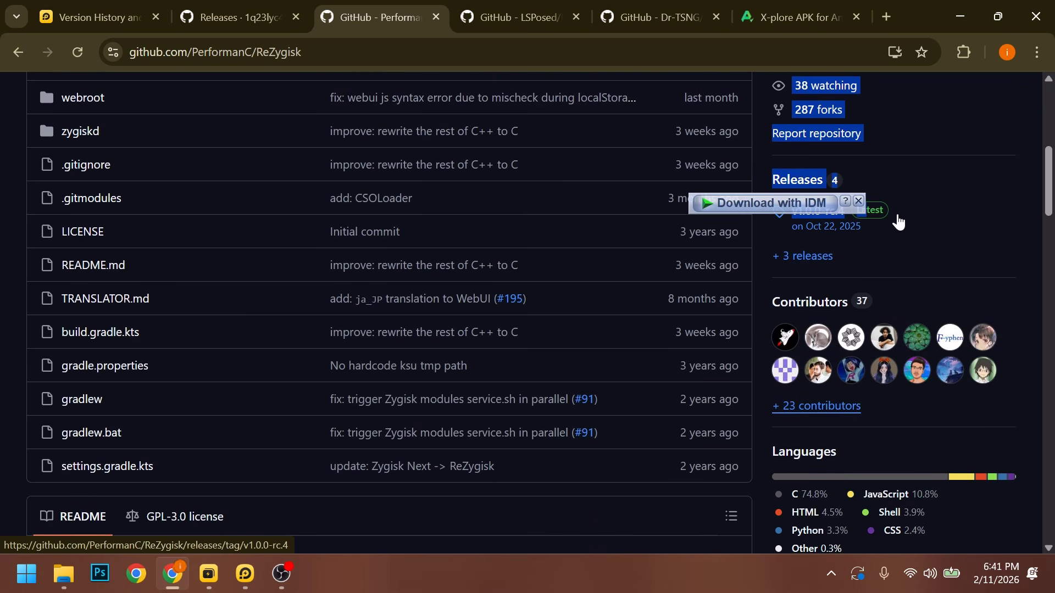
click(802, 216)
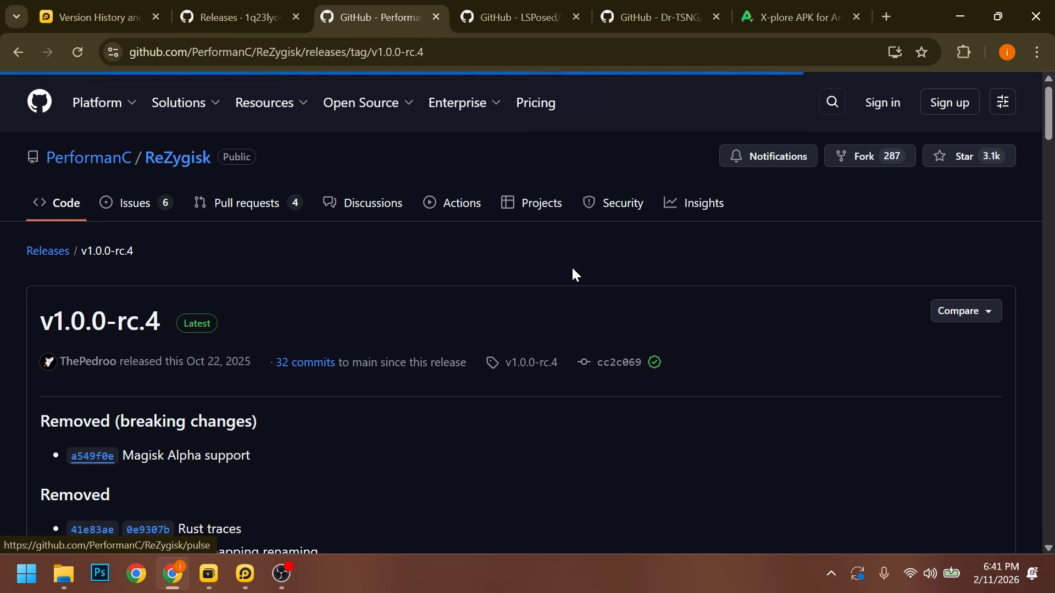
Find ReZygisk-v1.0.0-rc.4-release.zip in the release assets and highlight its name.
scroll(272, 438, down, 8)
scroll(272, 437, up, 8)
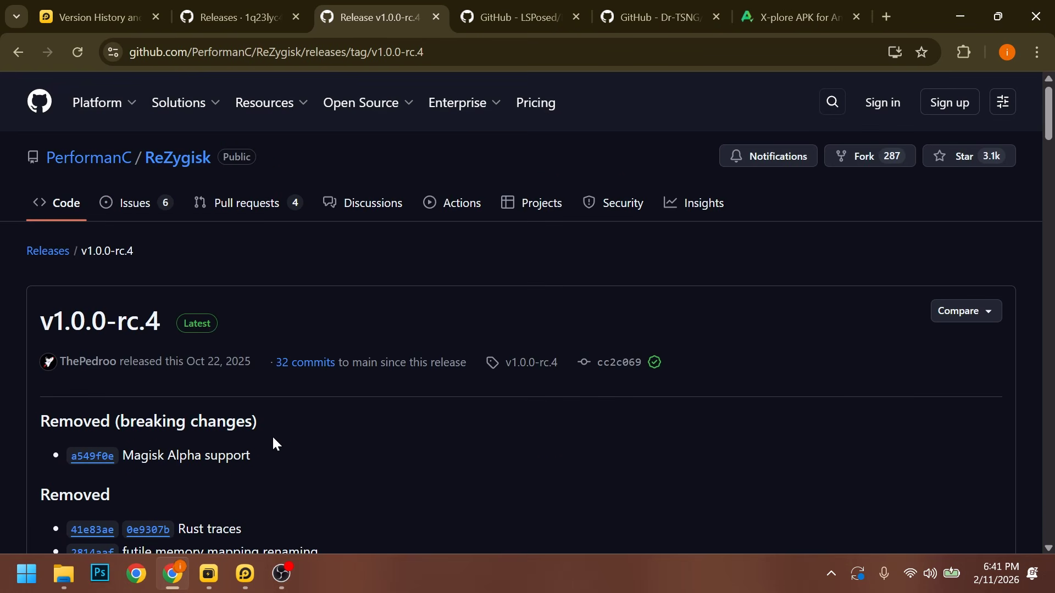
scroll(272, 435, down, 1)
scroll(272, 435, down, 20)
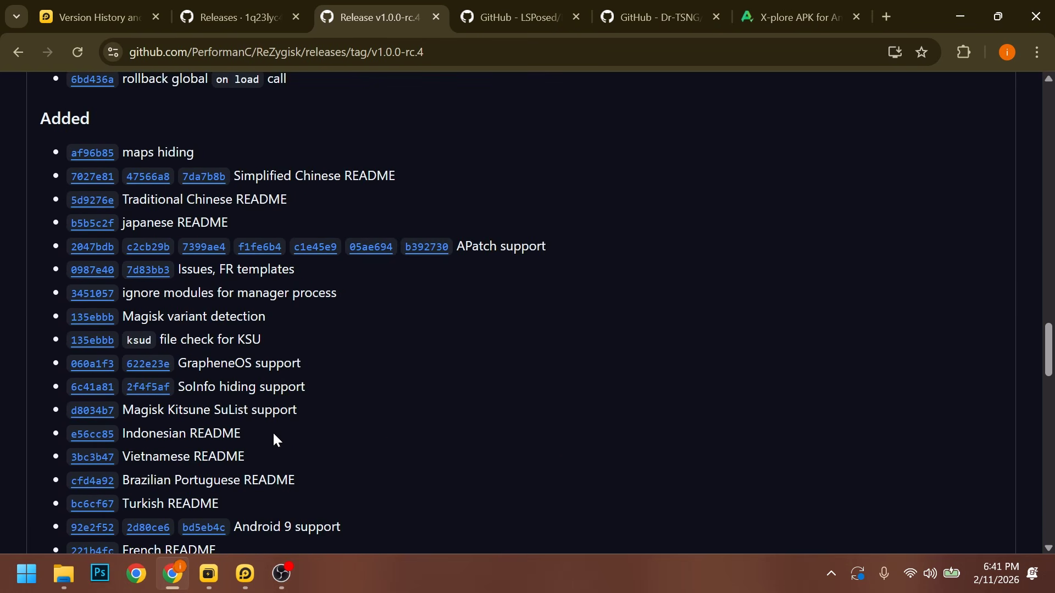
scroll(275, 435, down, 20)
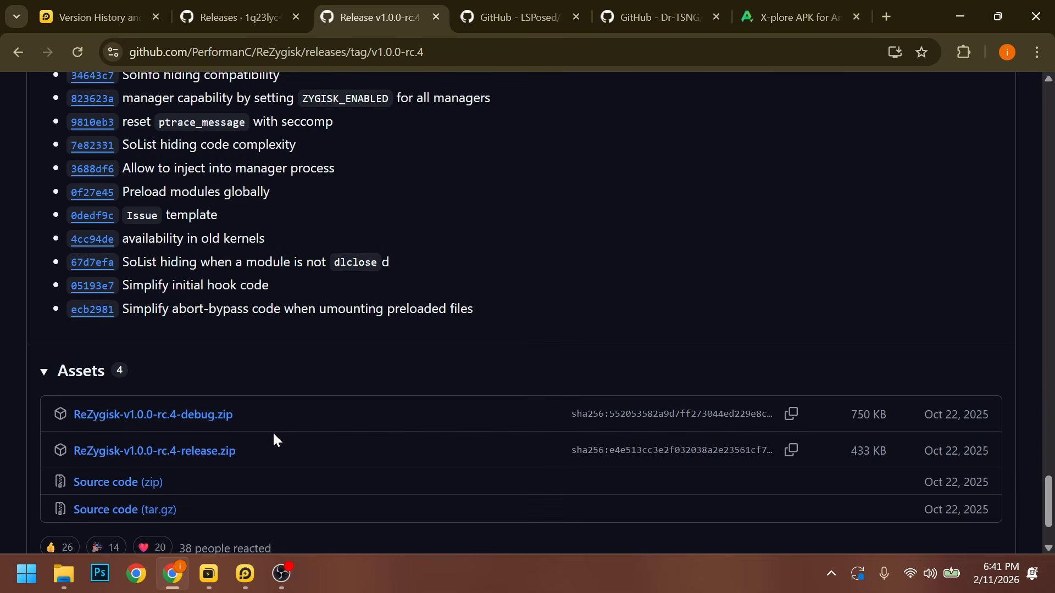
scroll(274, 434, down, 2)
drag(33, 372, 236, 371)
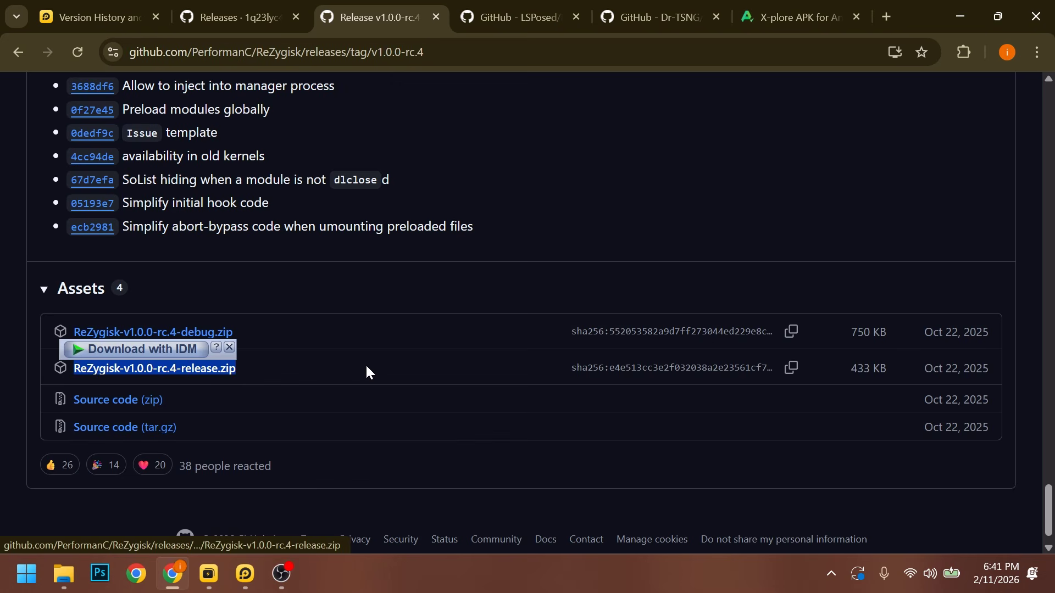
click(345, 258)
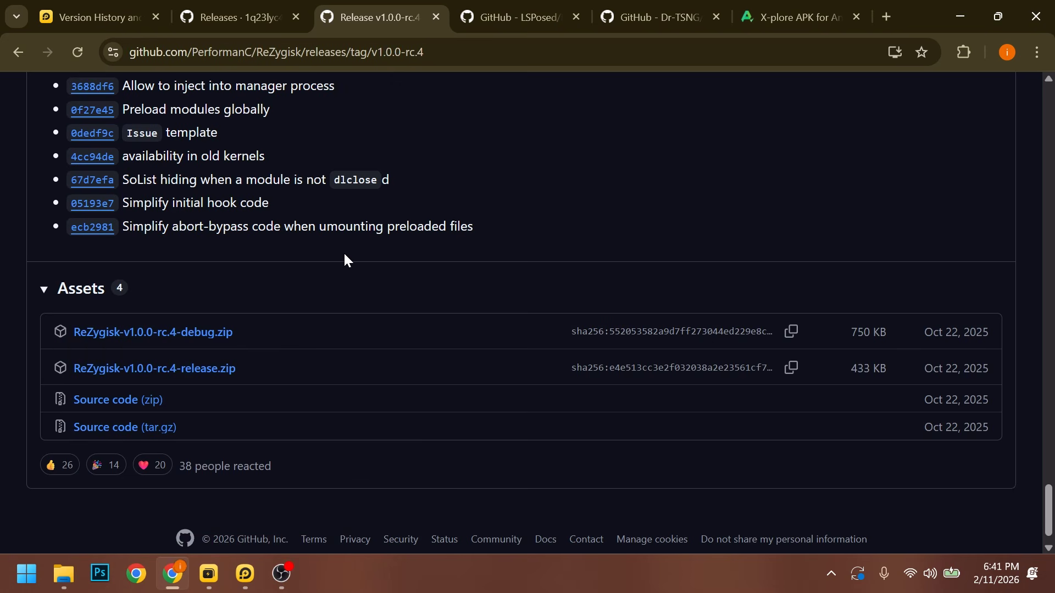
Show the LSPosed repository and its web address, and open its latest release, 1.9.2.
click(483, 8)
key(ctrl+l)
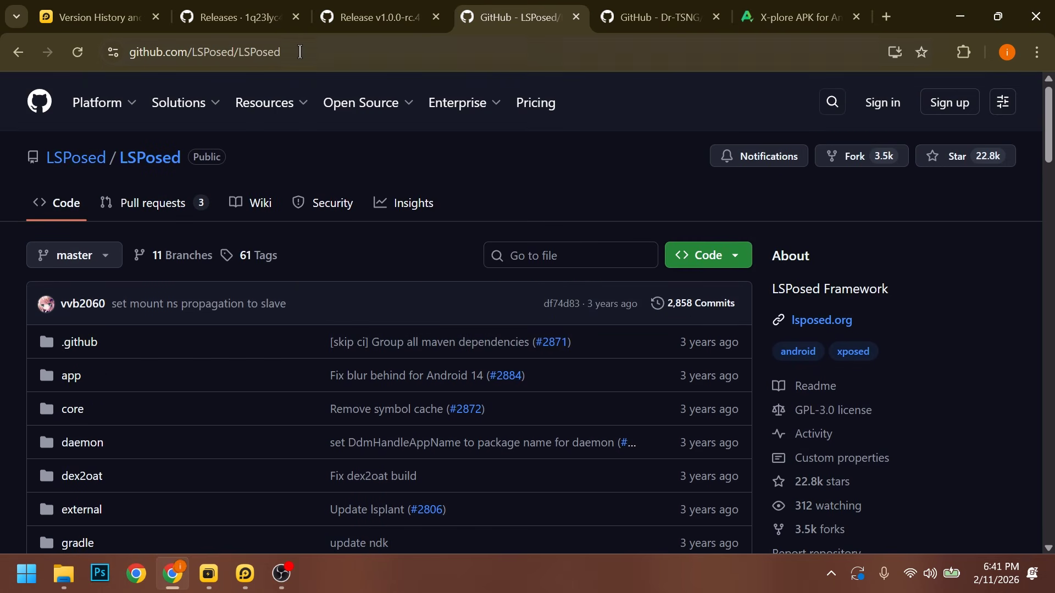
click(322, 329)
scroll(322, 329, down, 5)
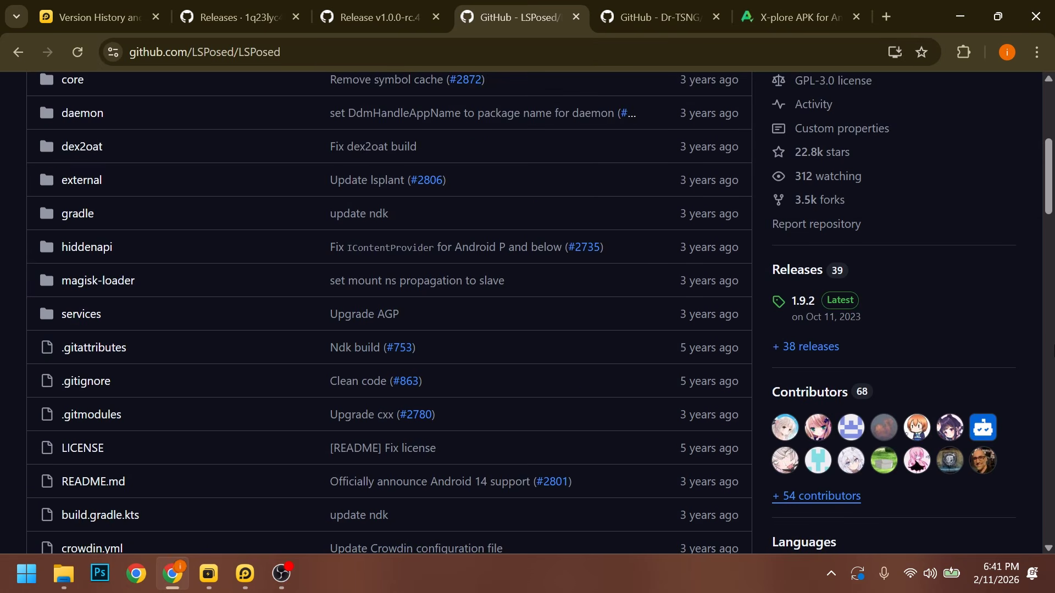
click(817, 302)
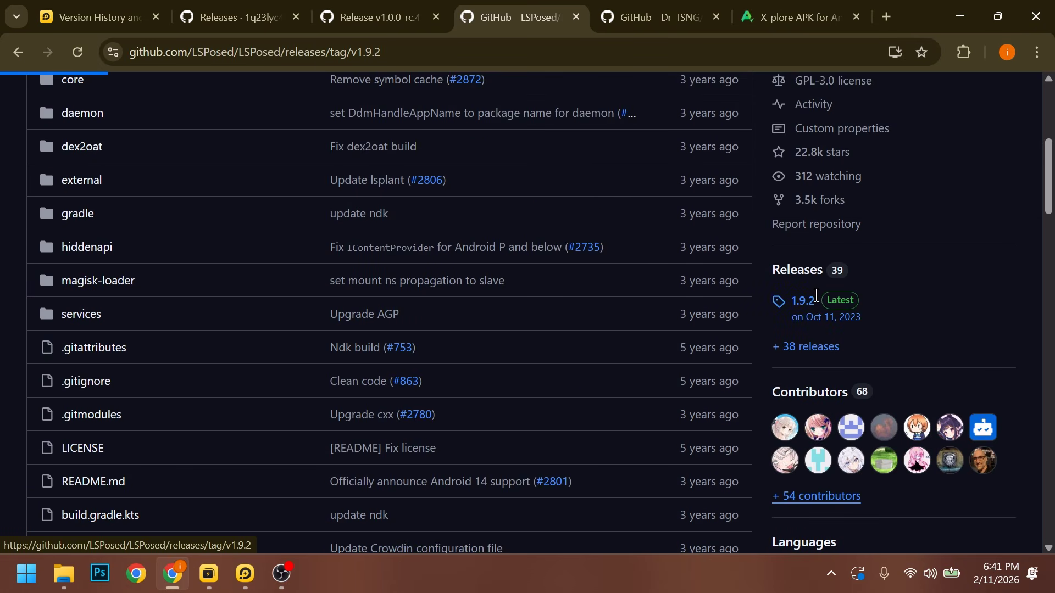
Find LSPosed-v1.9.2-7024-zygisk-release.zip in the release assets and highlight its name.
scroll(173, 328, down, 10)
scroll(174, 331, down, 1)
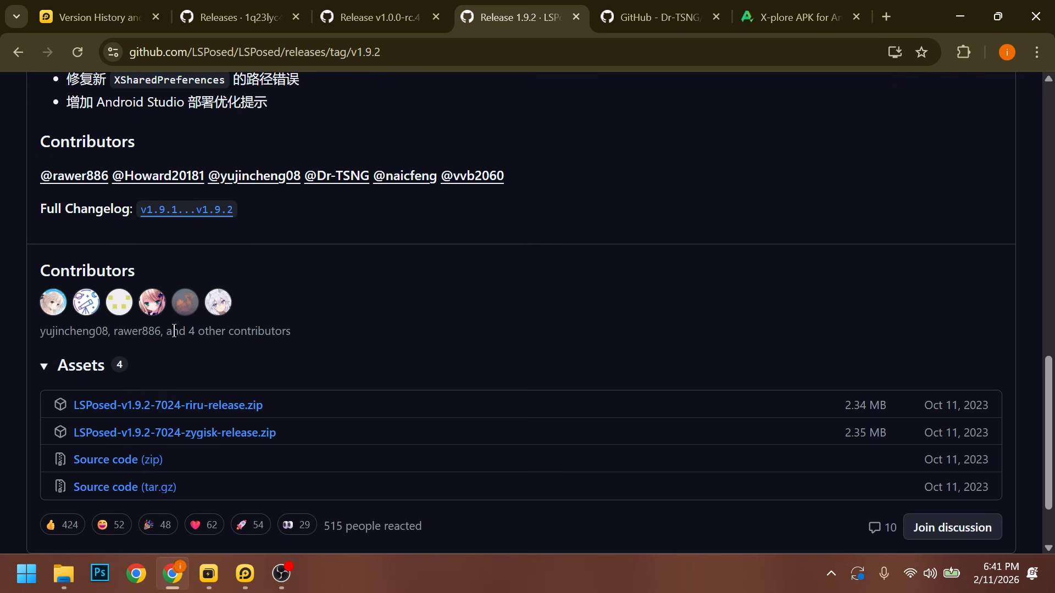
scroll(181, 348, down, 2)
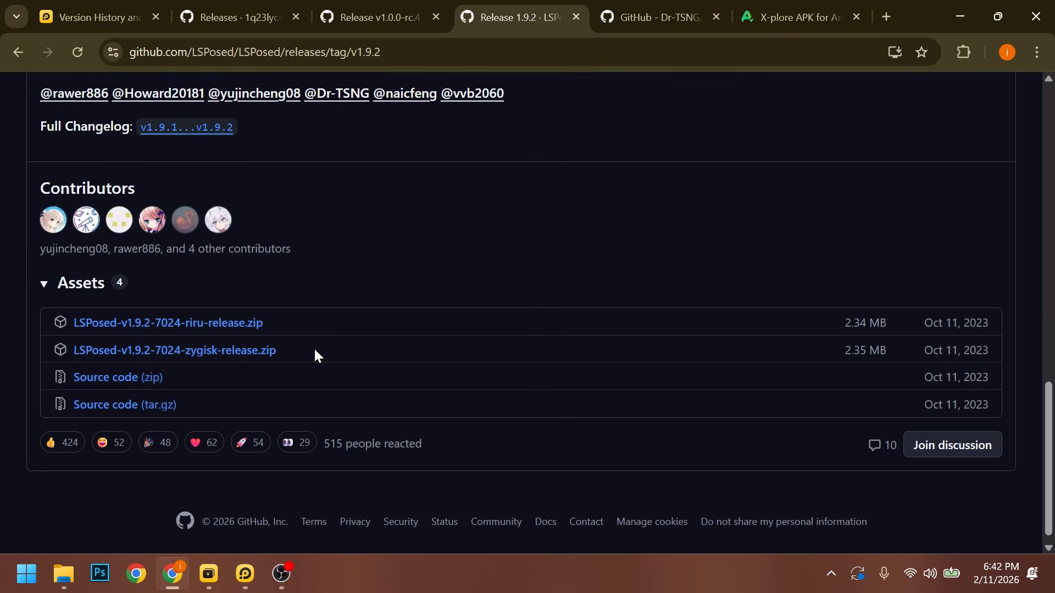
drag(315, 353, 70, 351)
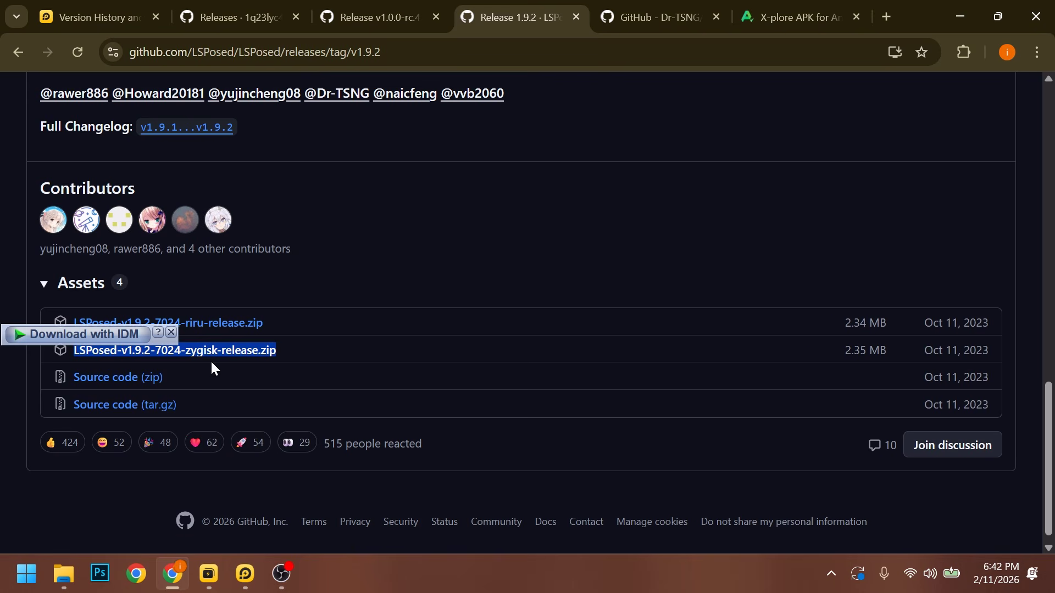
click(340, 355)
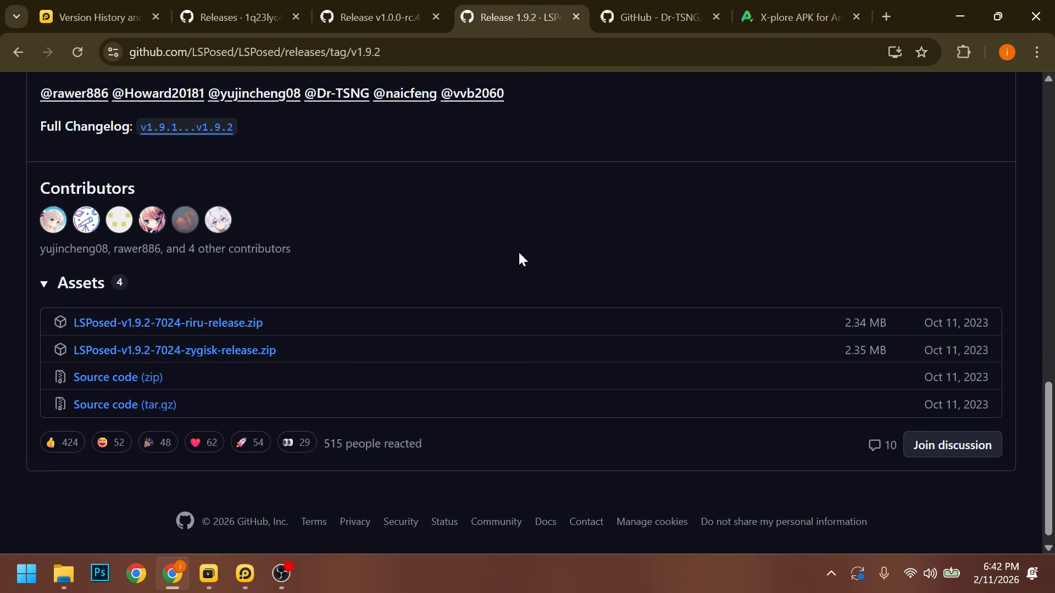
Show the Hide-My-Applist repository and its web address, and open its latest release, v3.6.1.
click(604, 8)
click(352, 53)
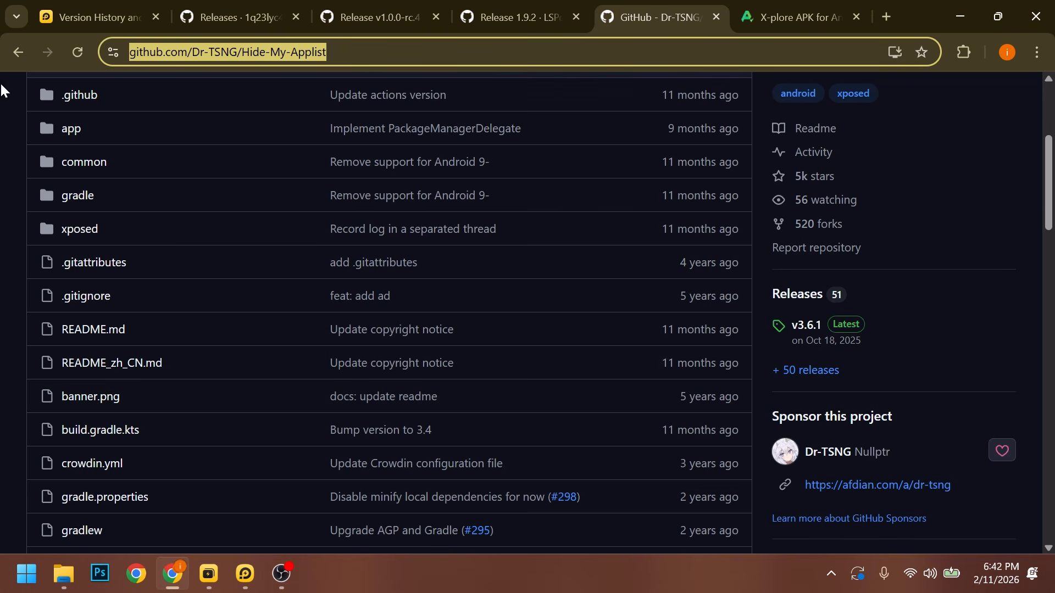
scroll(145, 195, up, 5)
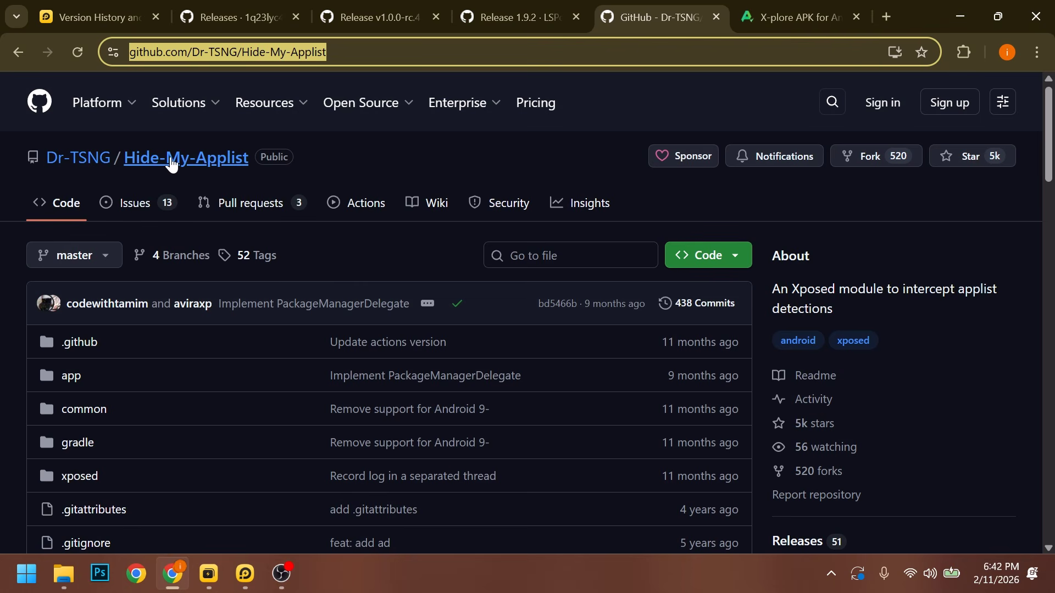
scroll(948, 312, down, 6)
click(815, 151)
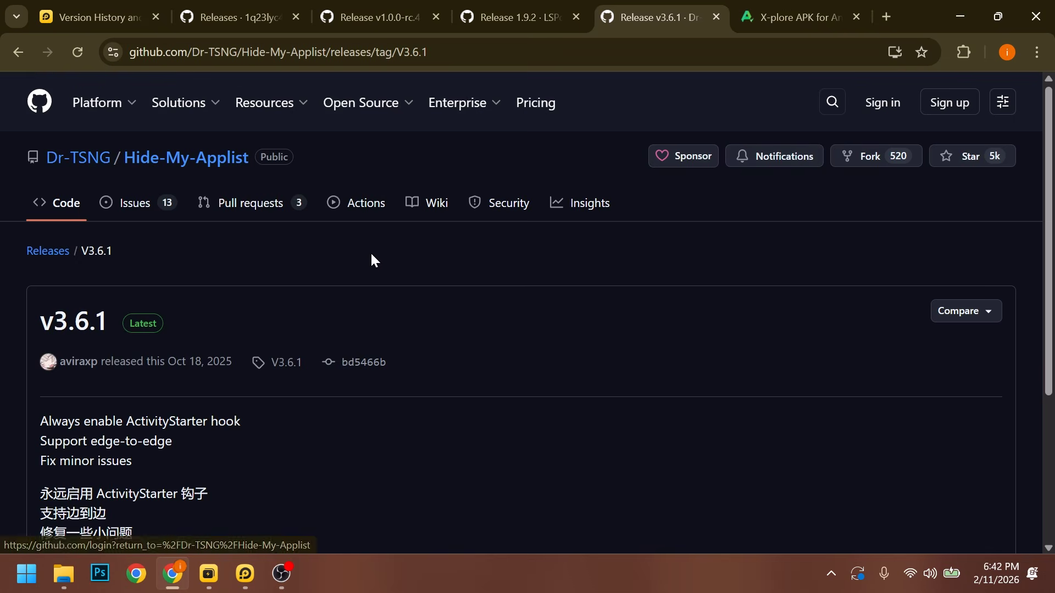
Find HMA-V3.6.1.r462.4524dde-release.apk in the release assets and highlight its name.
scroll(371, 255, down, 5)
drag(333, 347, 65, 348)
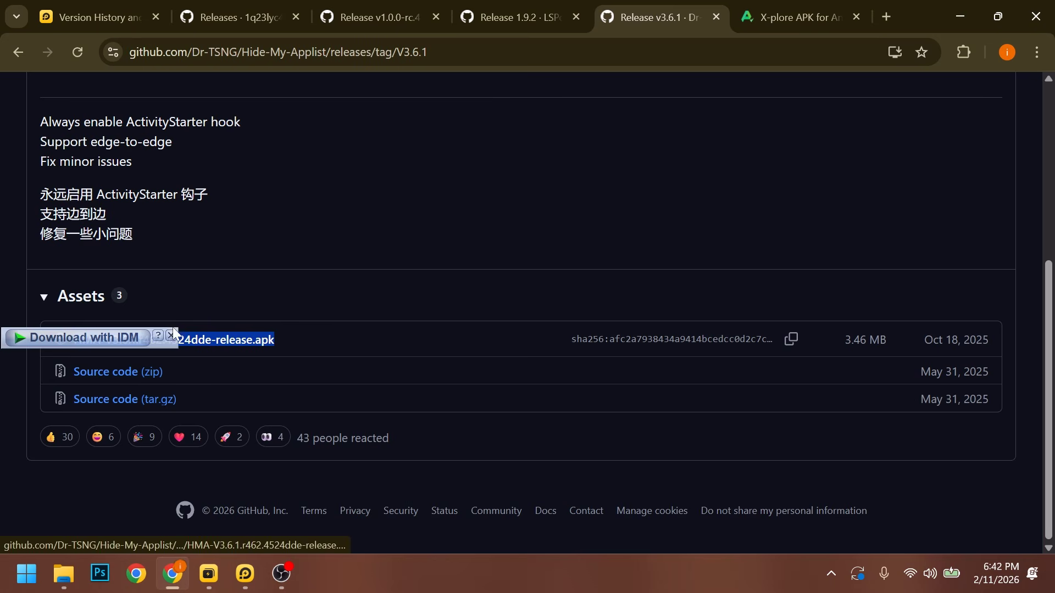
click(418, 330)
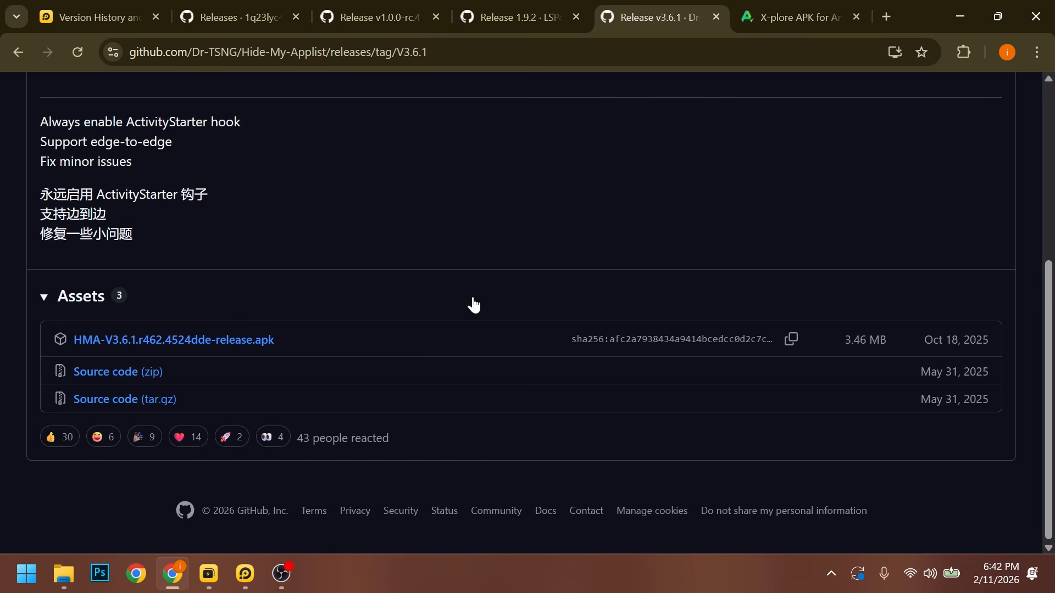
key(Home)
Show the X-plore File Manager download page on APKPure with its web address, and close the browser.
click(800, 7)
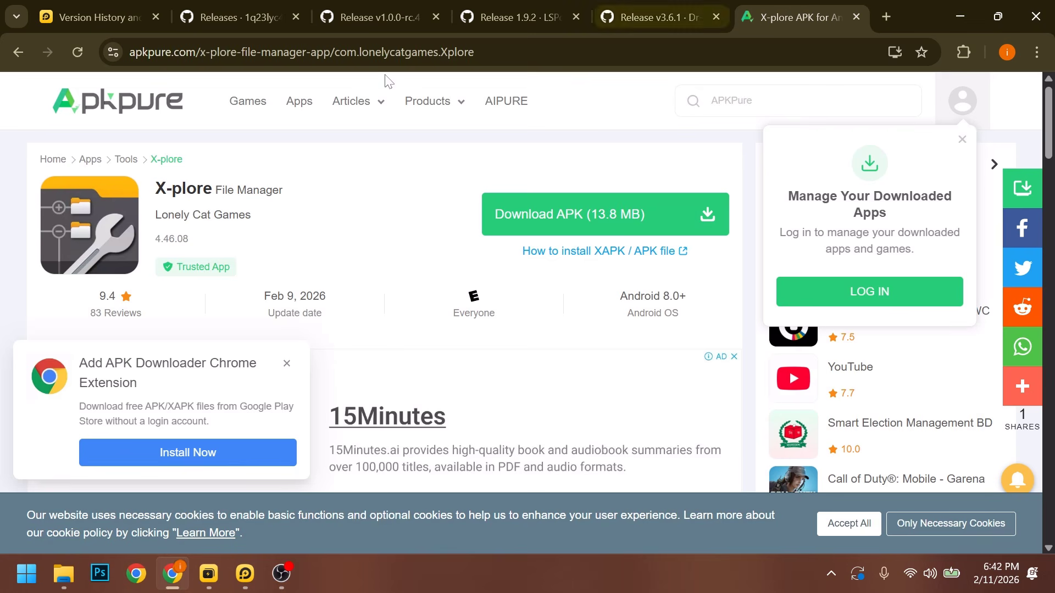
double_click(453, 52)
key(ctrl+a)
click(2, 127)
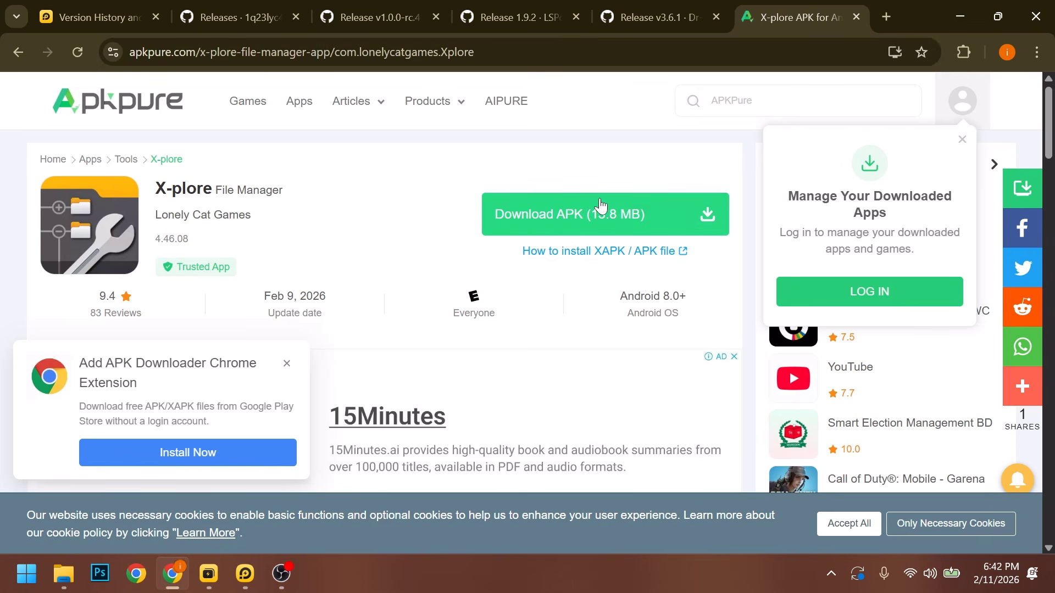
click(1035, 16)
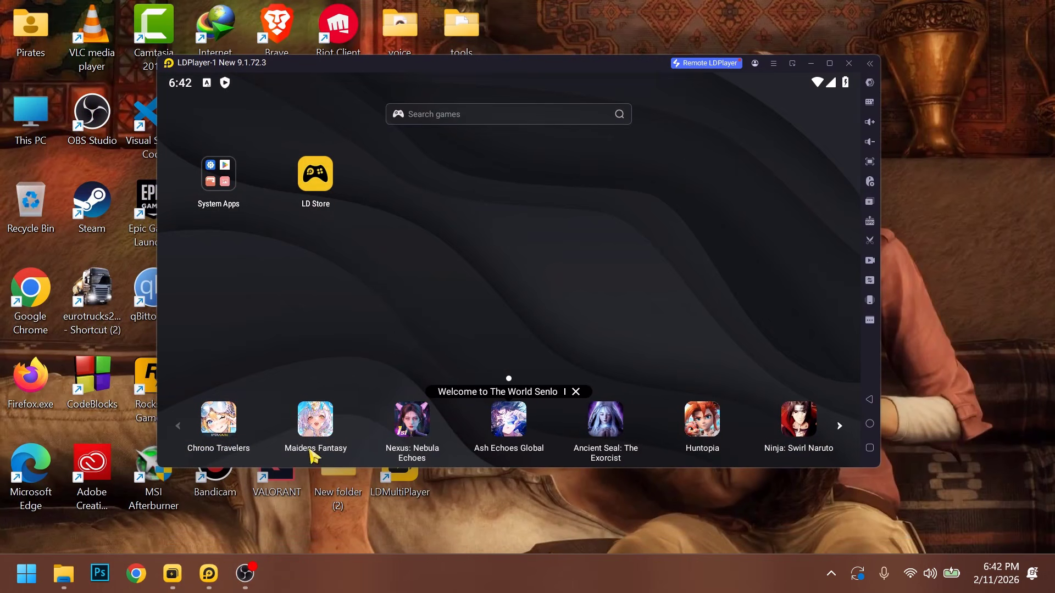
Install app-release.apk from the tools folder into the LDPlayer instance and minimize the folder window.
click(100, 571)
drag(786, 335, 129, 99)
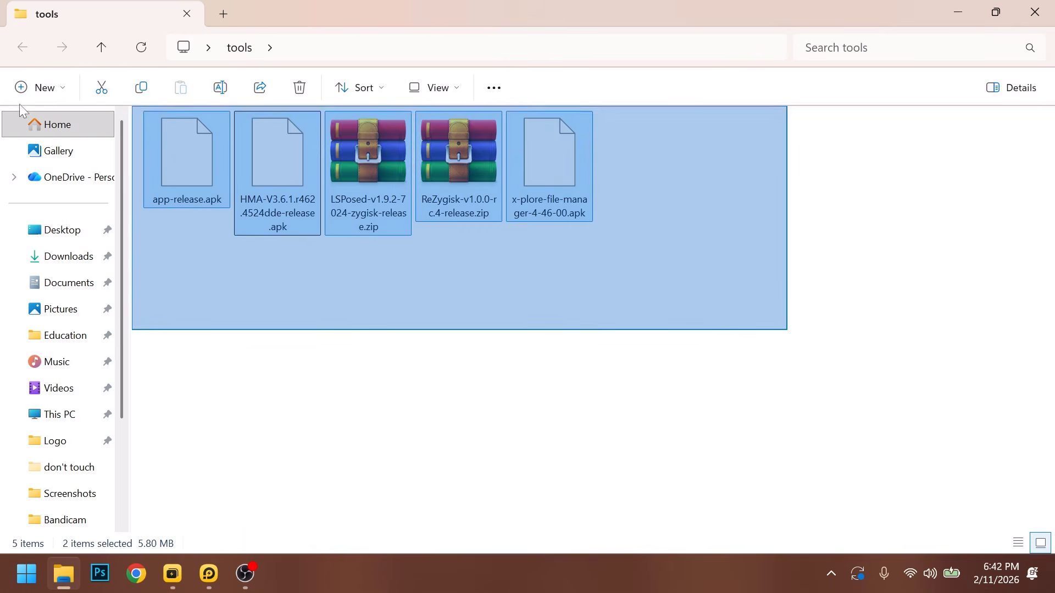
click(650, 514)
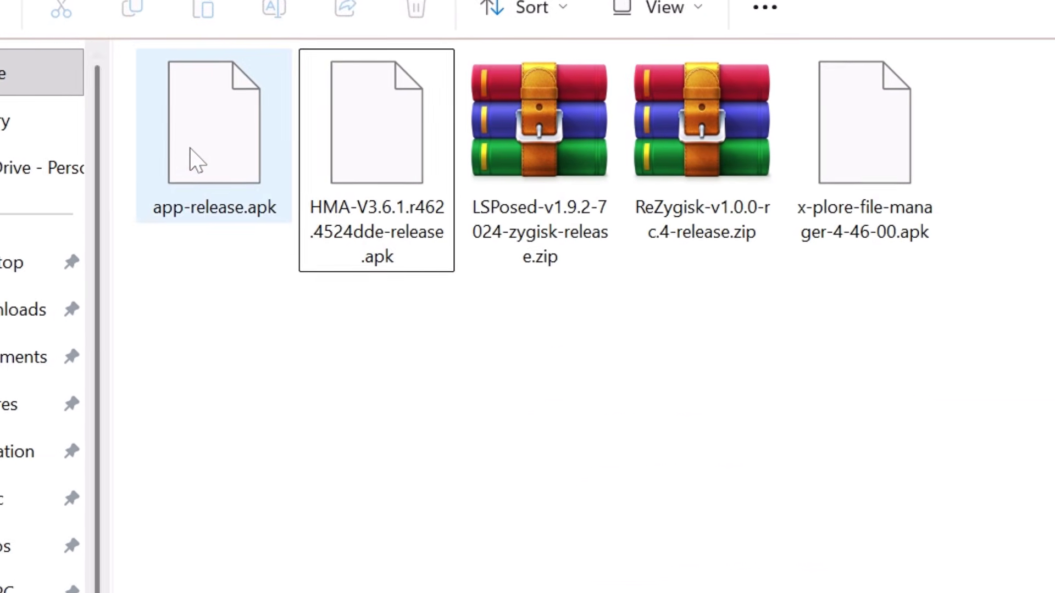
drag(234, 242, 339, 524)
drag(248, 434, 520, 285)
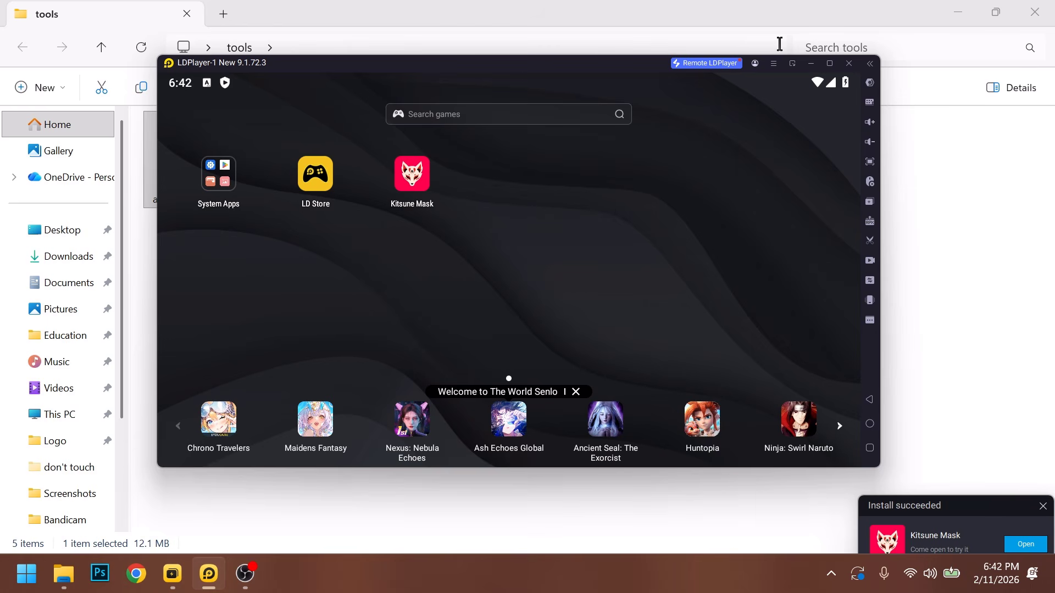
click(947, 12)
Open the emulator's settings and set the tablet display resolution to 1600 x 900 (DPI 240).
click(774, 62)
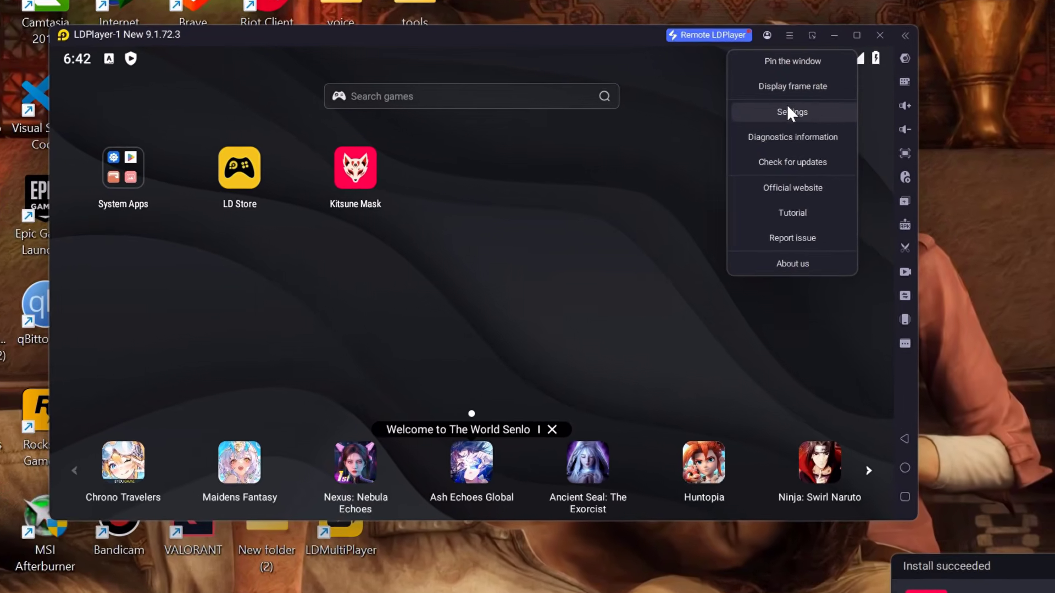
click(788, 113)
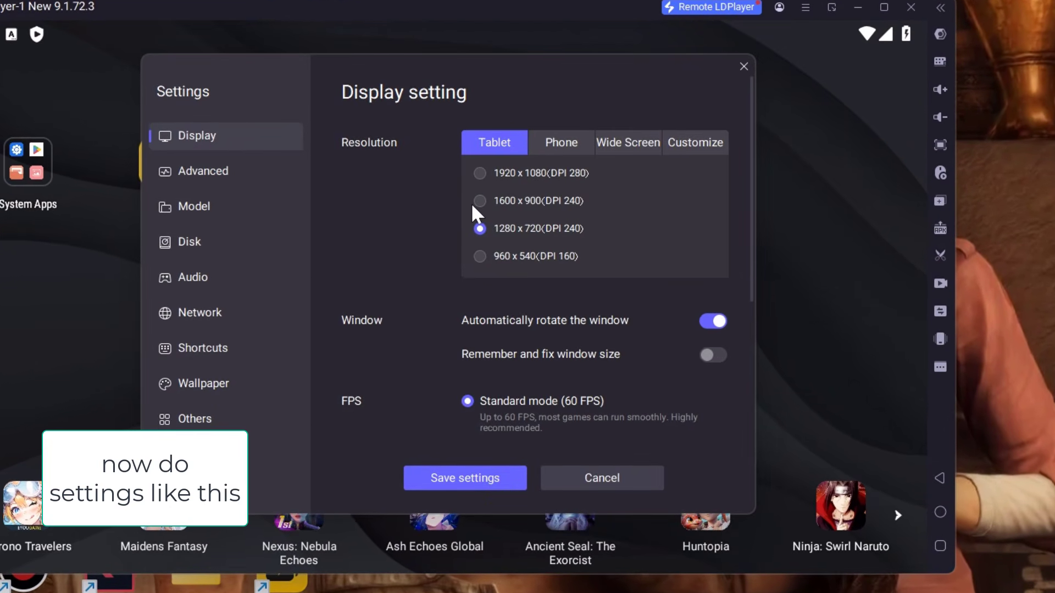
click(480, 200)
scroll(371, 338, down, 3)
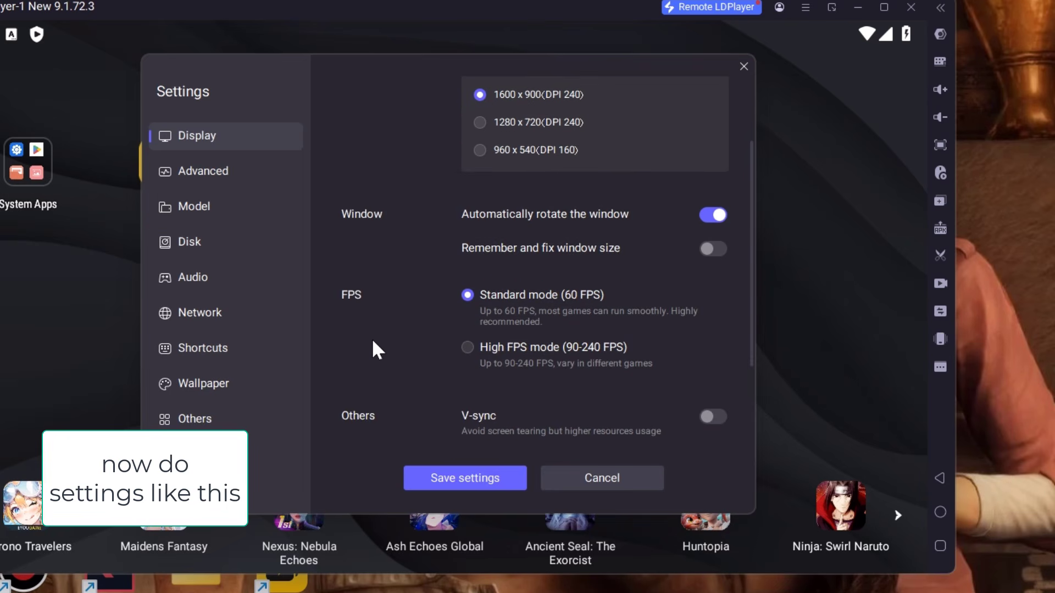
Set the system disk to Writable in the emulator's disk settings.
click(223, 183)
click(193, 209)
click(193, 245)
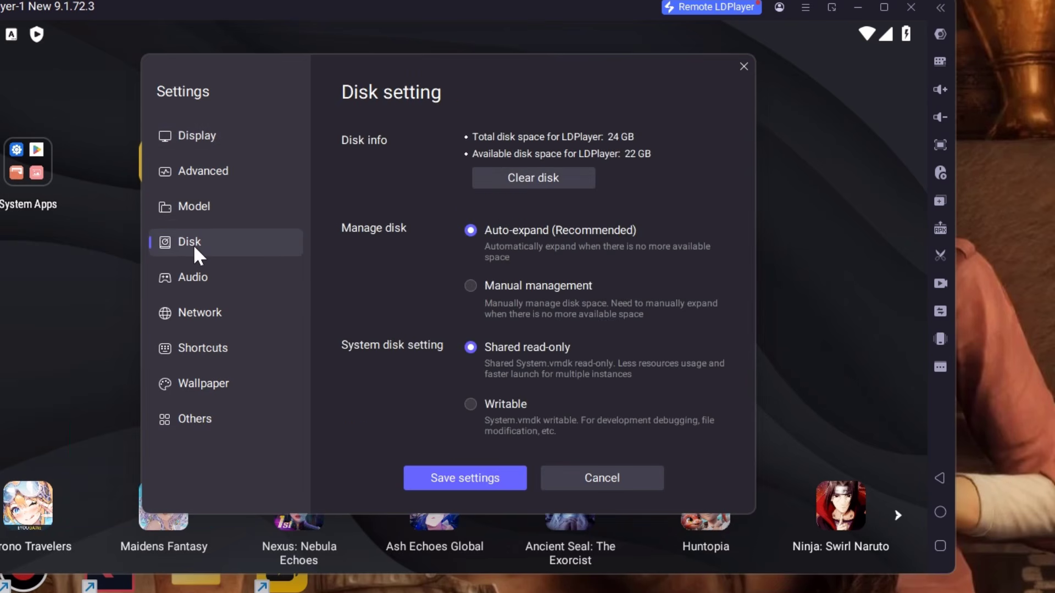
click(470, 404)
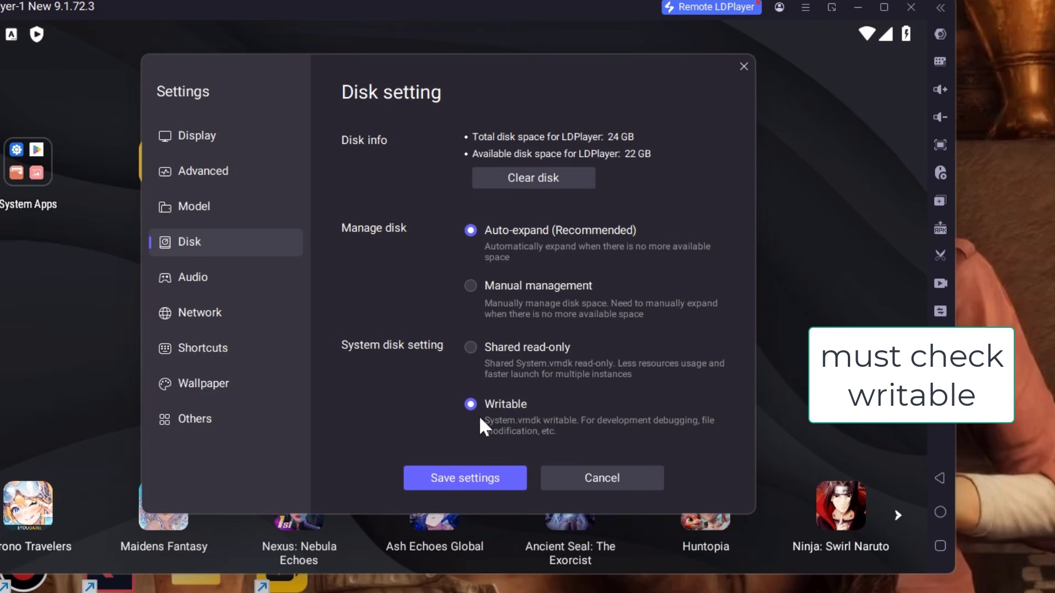
Go through the remaining emulator settings pages and enable Root permission in the other settings.
click(216, 273)
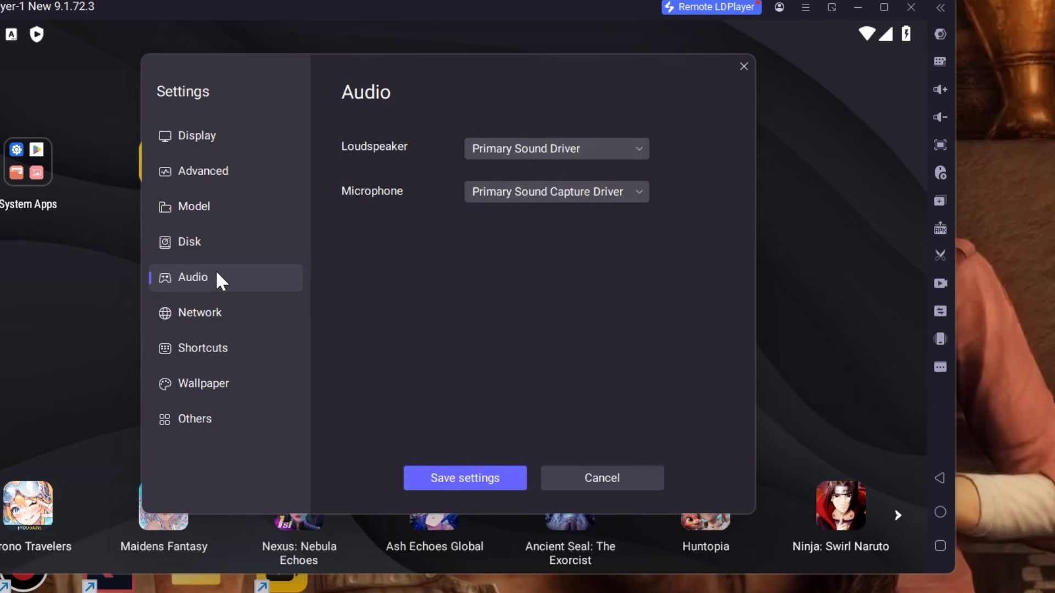
click(200, 315)
click(196, 348)
click(200, 383)
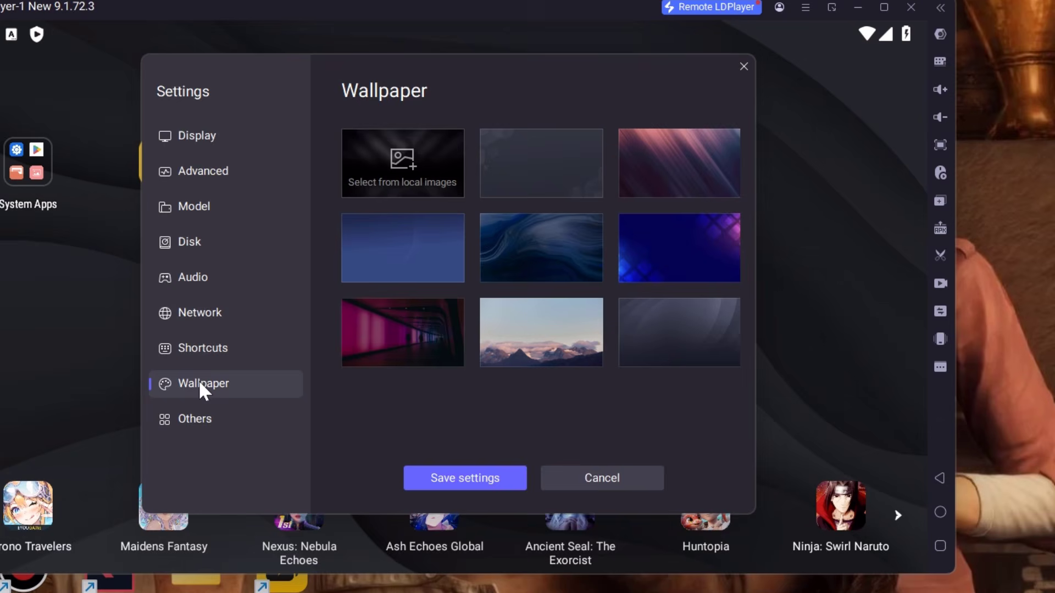
click(201, 422)
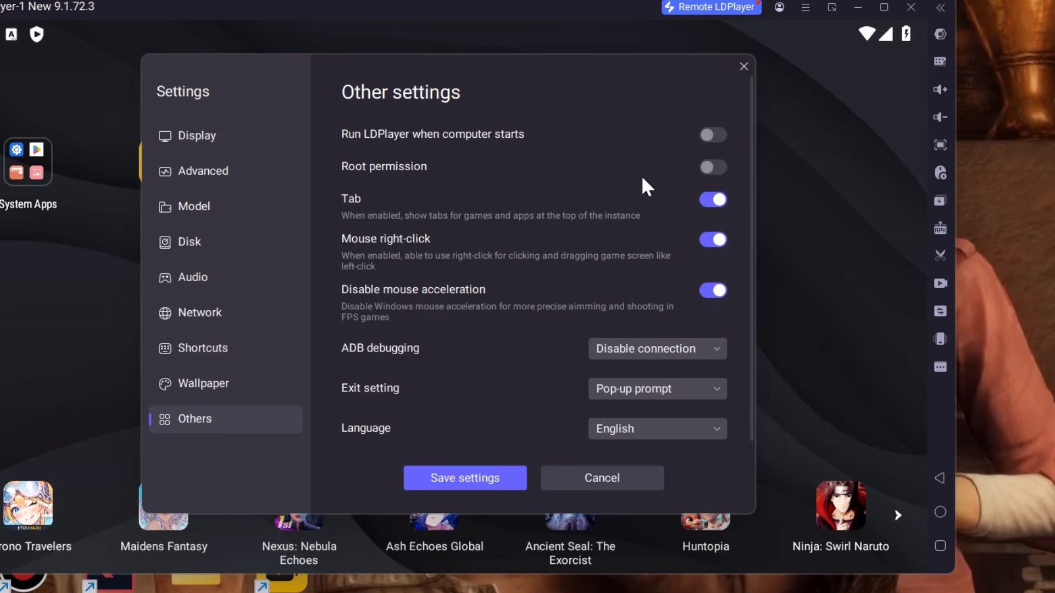
click(711, 167)
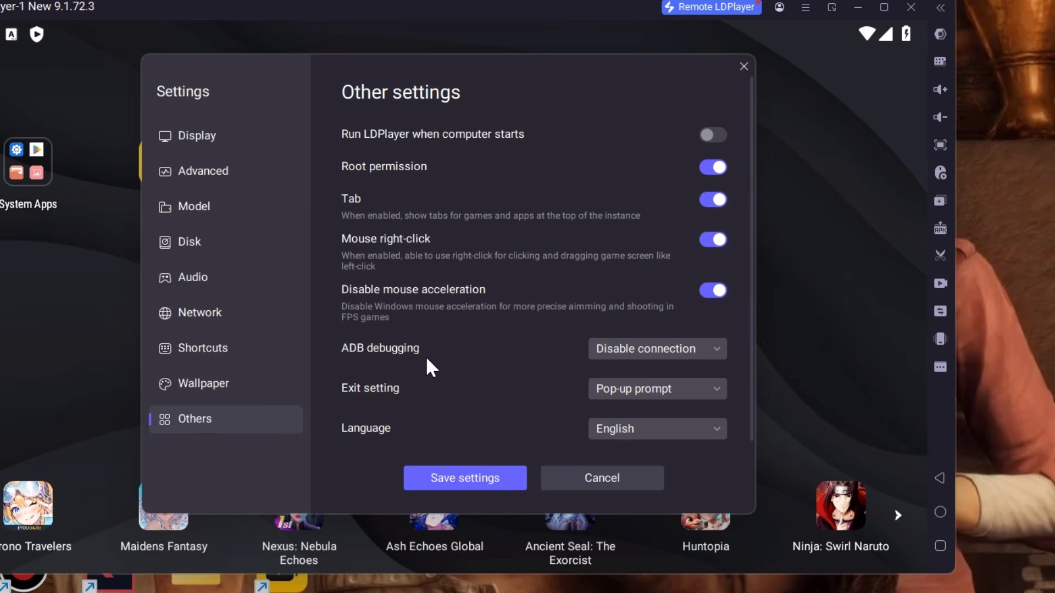
Set ADB debugging to enable remote connection, save the emulator settings and confirm the follow-up prompt.
click(648, 350)
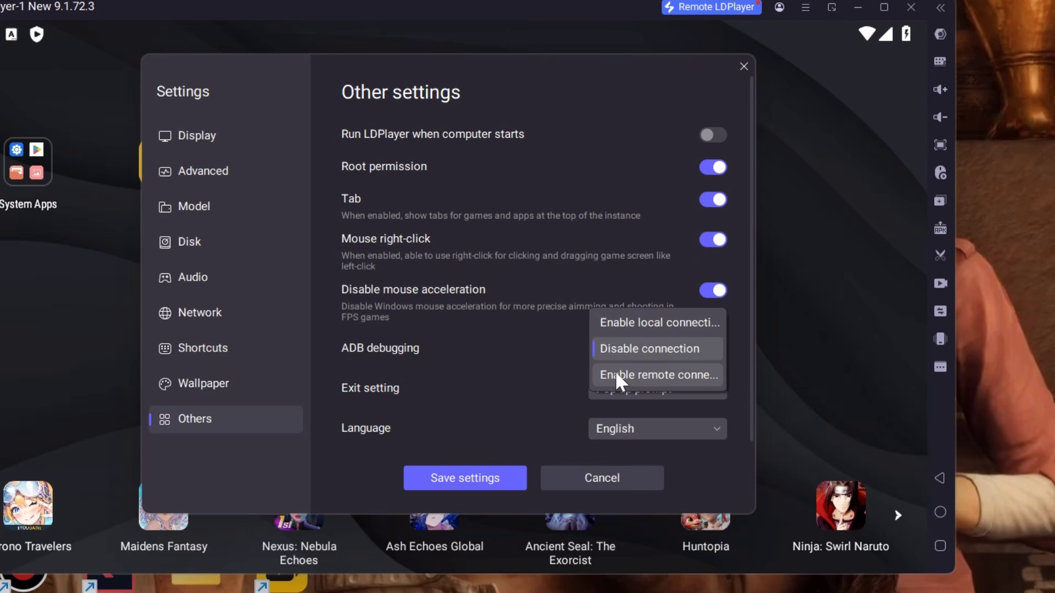
click(642, 374)
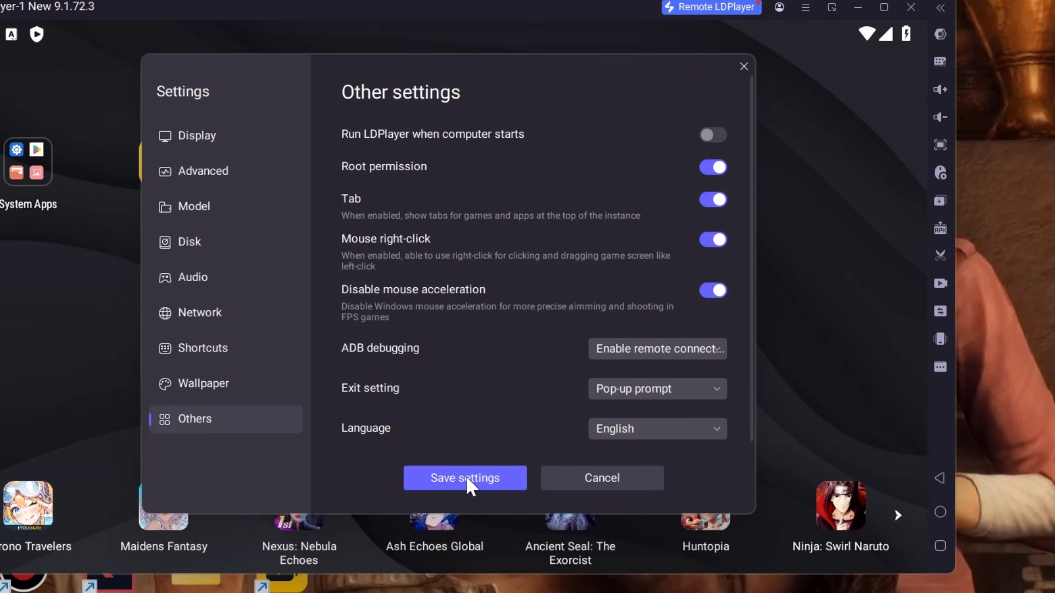
click(466, 477)
click(529, 330)
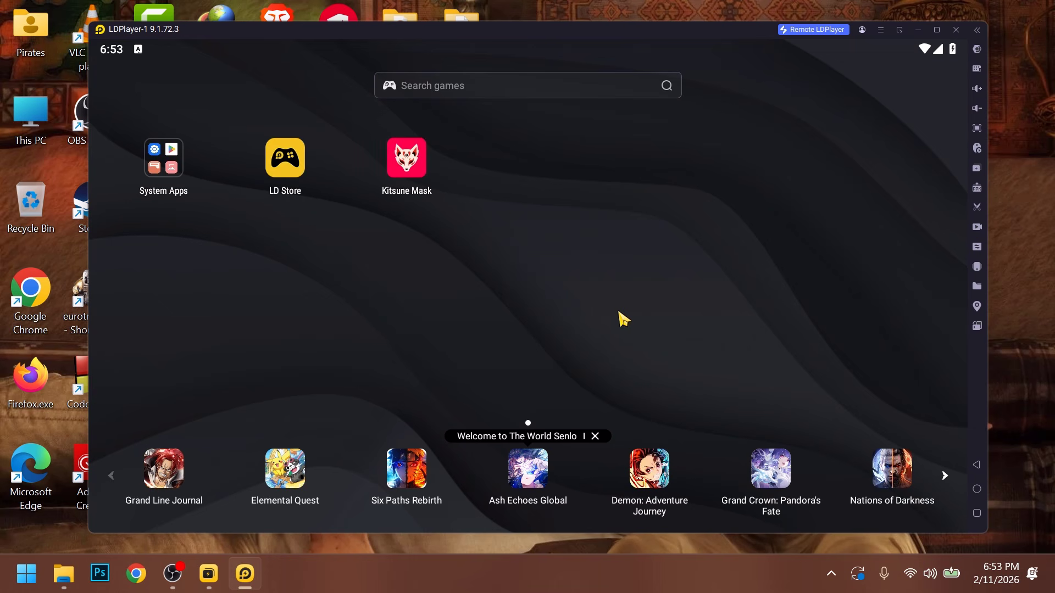
Install Magisk from Kitsune Mask with Recovery Mode off and Direct Install (modify /system directly), and close the app without rebooting.
click(407, 159)
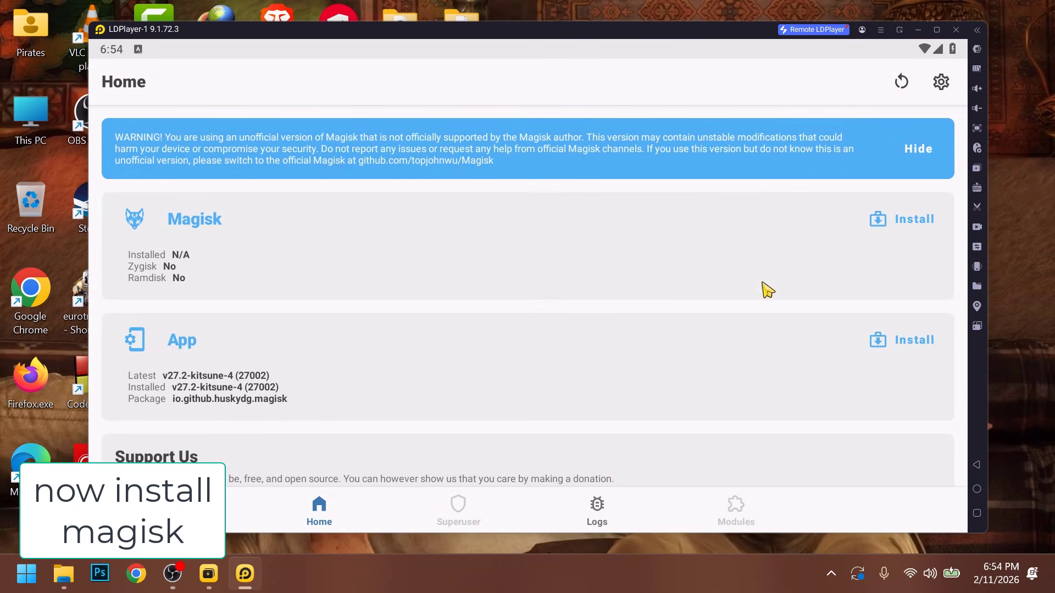
click(915, 219)
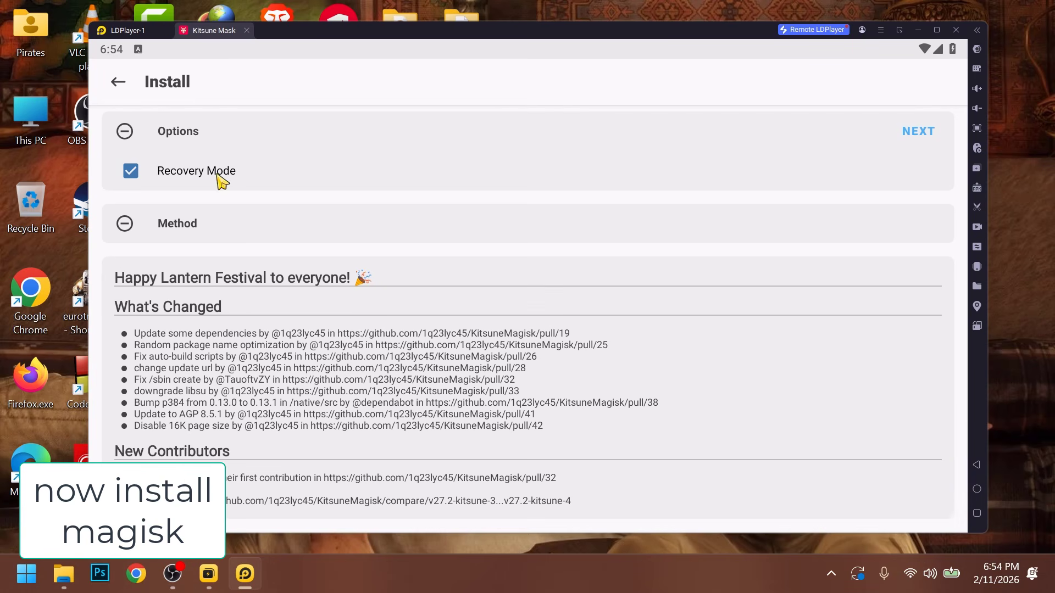
click(146, 171)
click(923, 133)
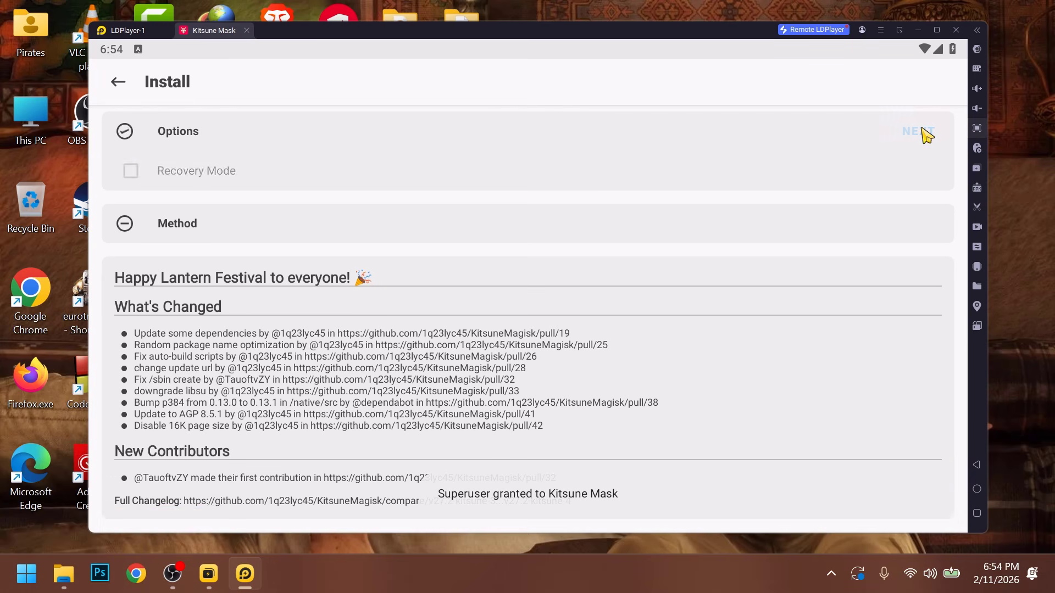
click(277, 276)
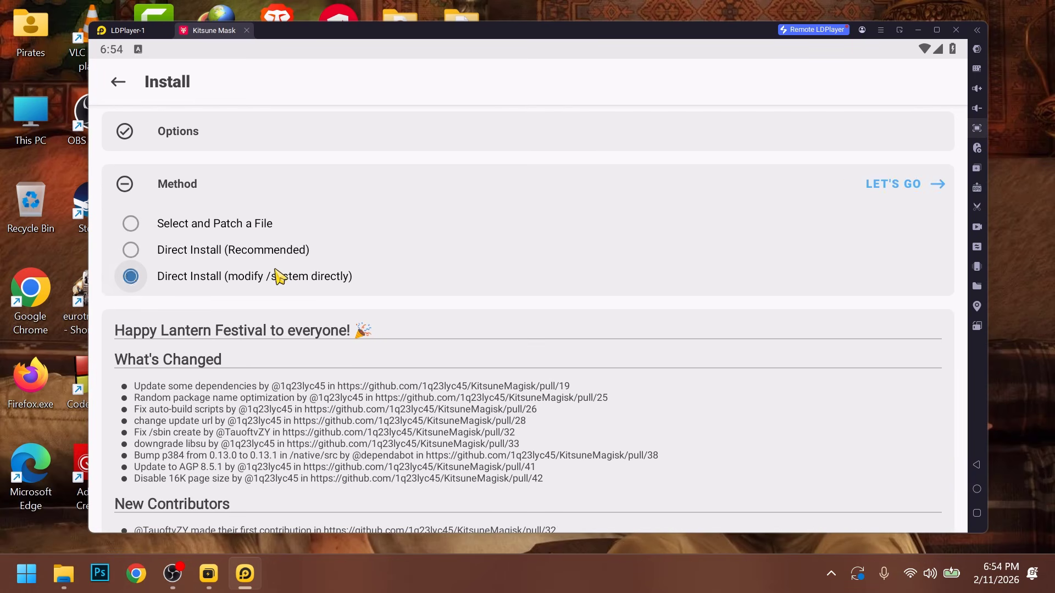
click(909, 185)
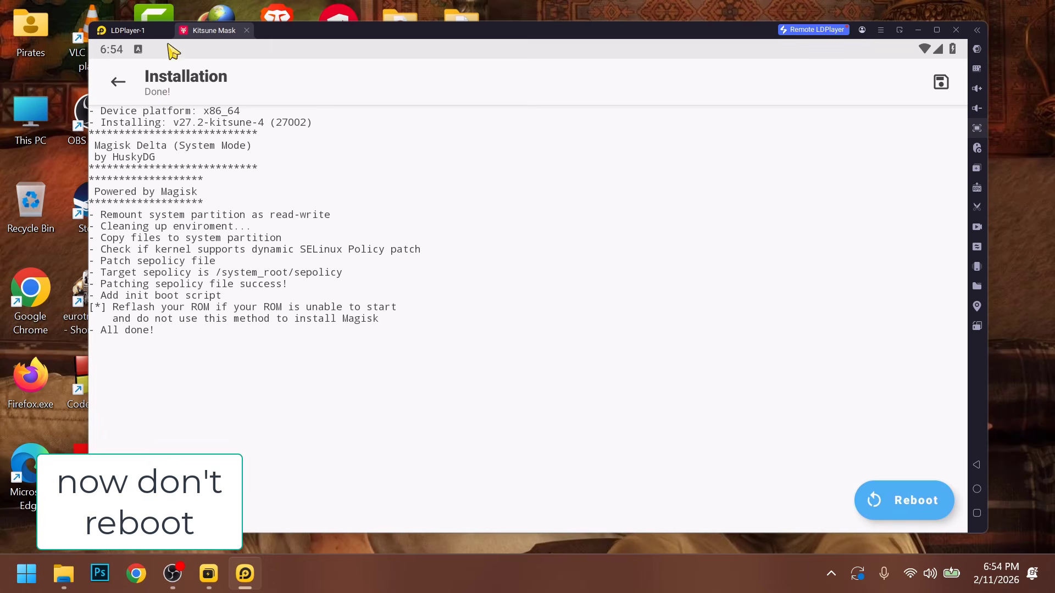
click(118, 84)
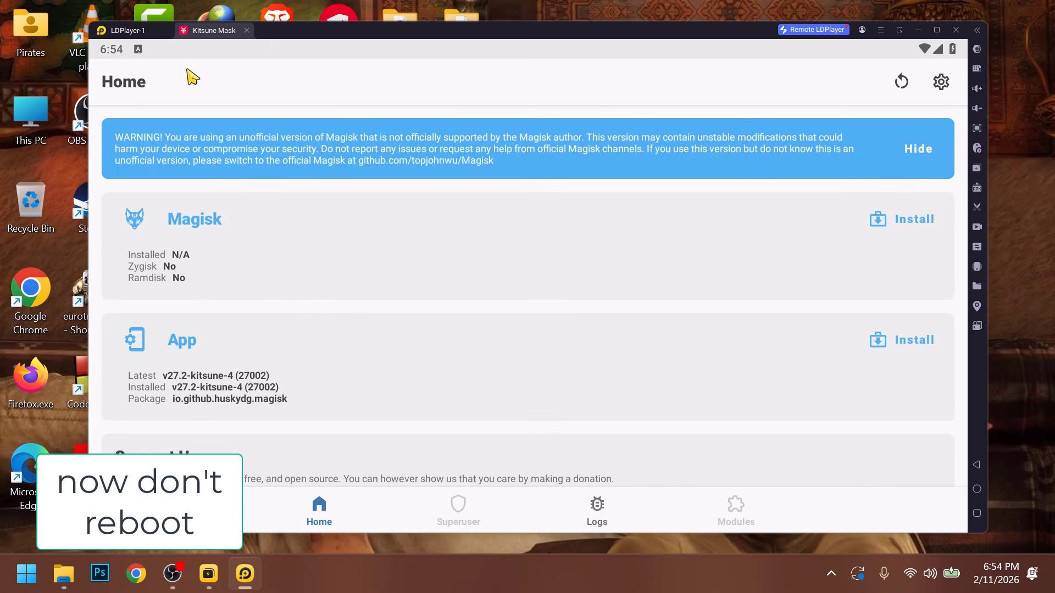
click(246, 31)
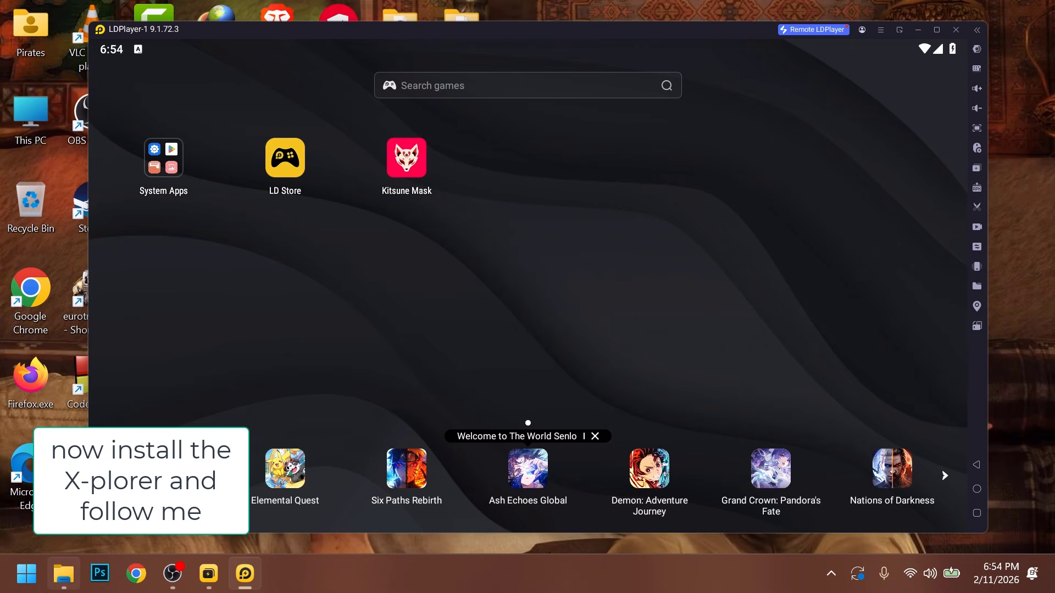
Install x-plore-file-manager-4-46-00.apk from the tools folder into the emulator, and open X-plore with access to device files allowed.
click(63, 574)
drag(617, 274, 631, 301)
click(962, 7)
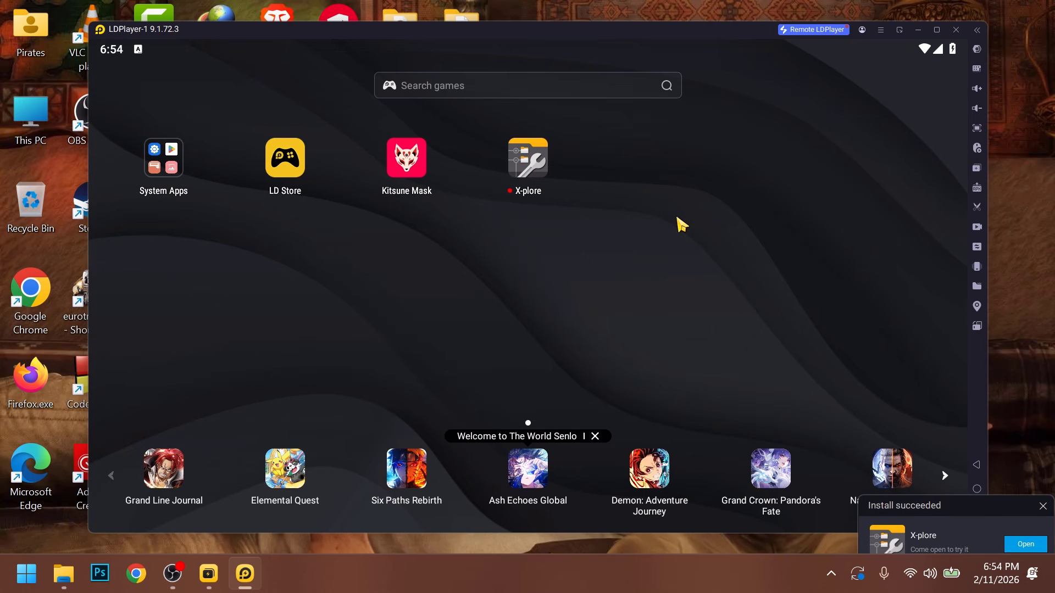
click(518, 160)
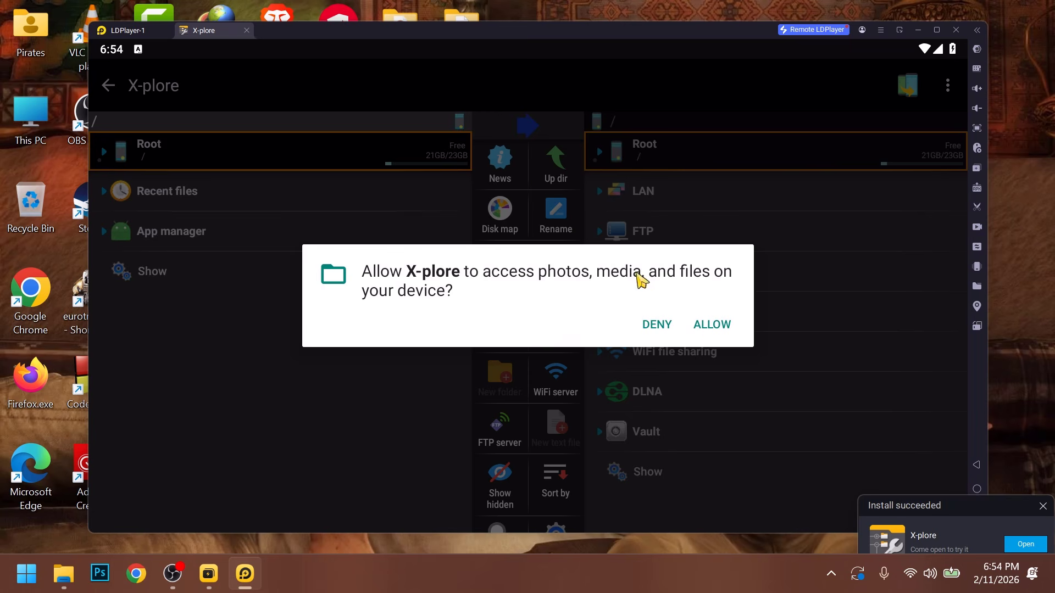
click(709, 326)
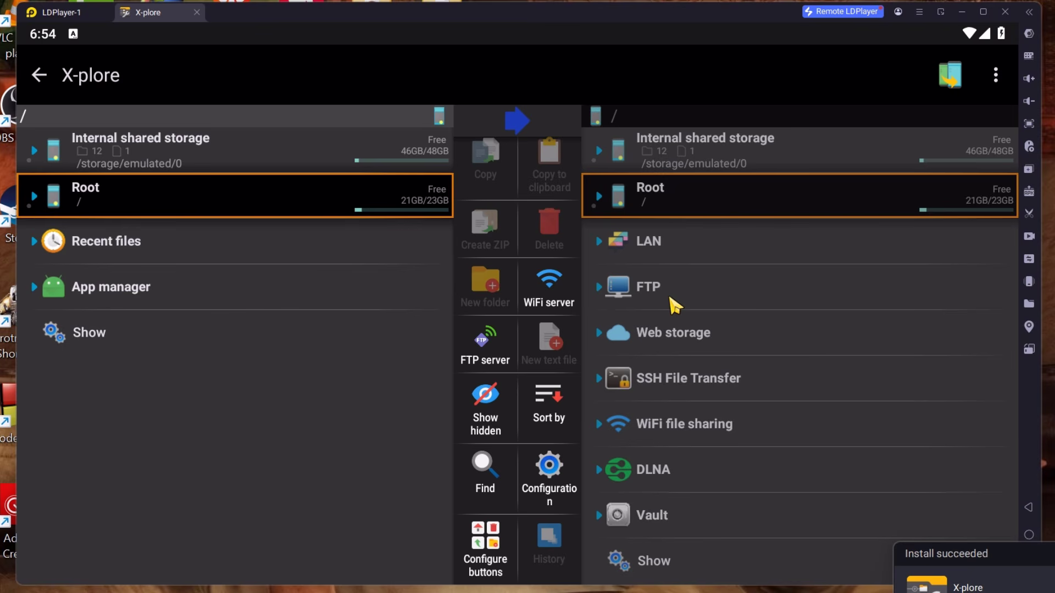
Configure X-plore with Root access set to Superuser + mount writable and Show Hidden files enabled.
click(996, 75)
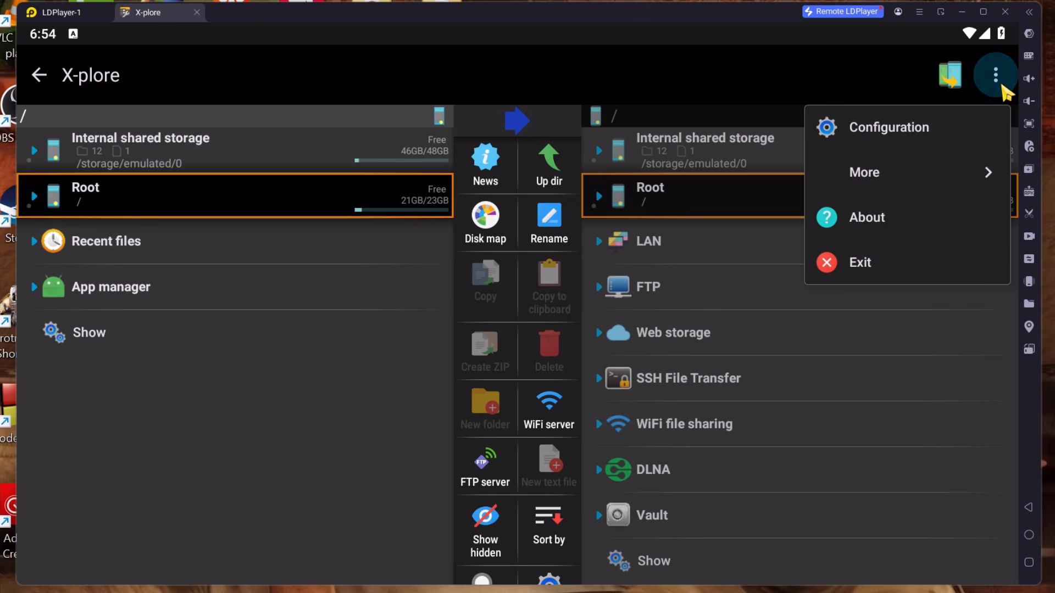
click(919, 127)
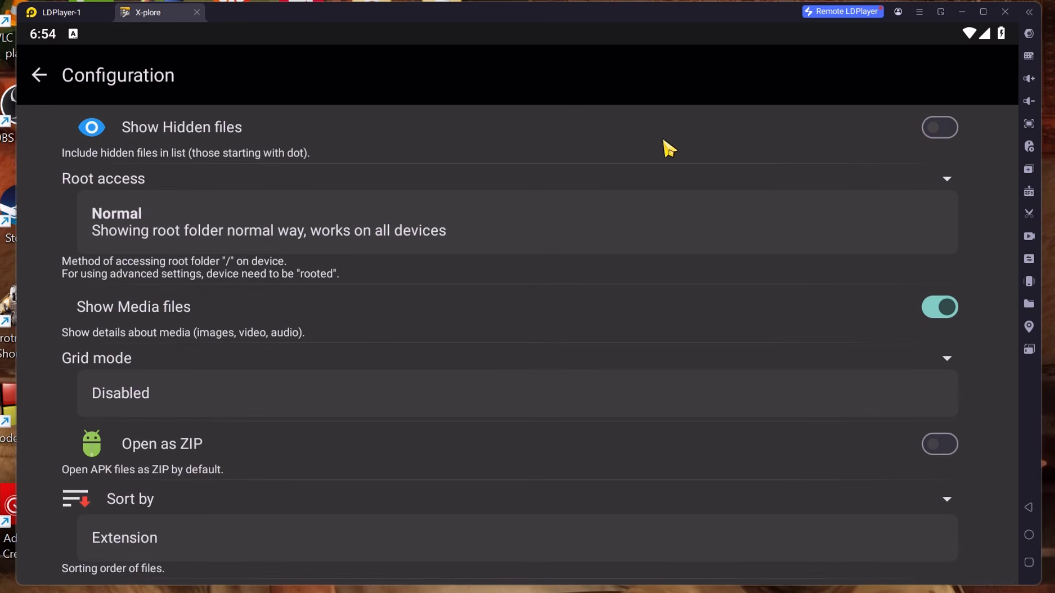
click(882, 214)
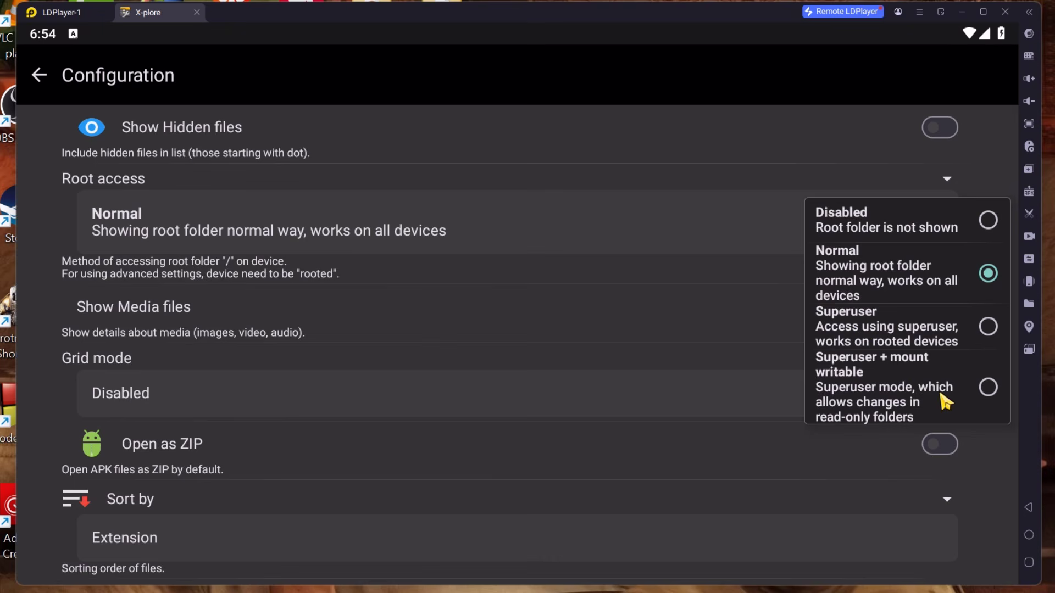
click(945, 402)
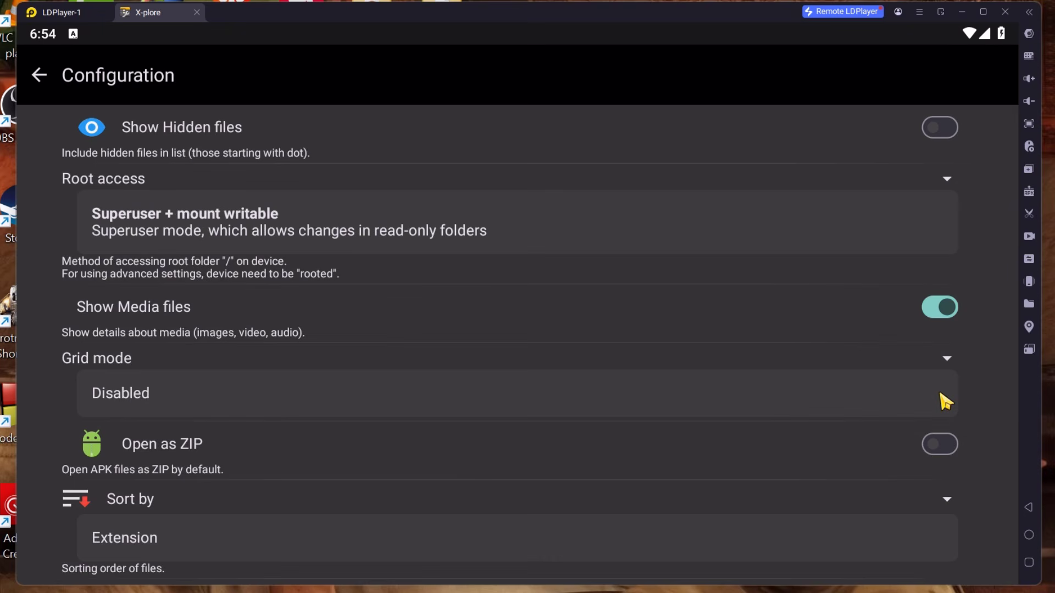
click(940, 129)
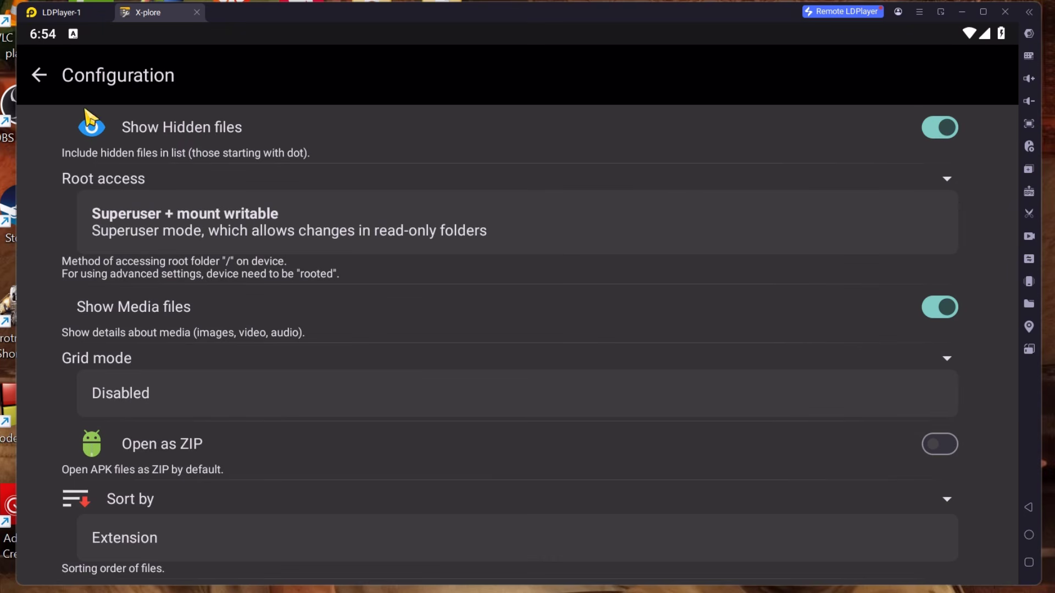
click(40, 76)
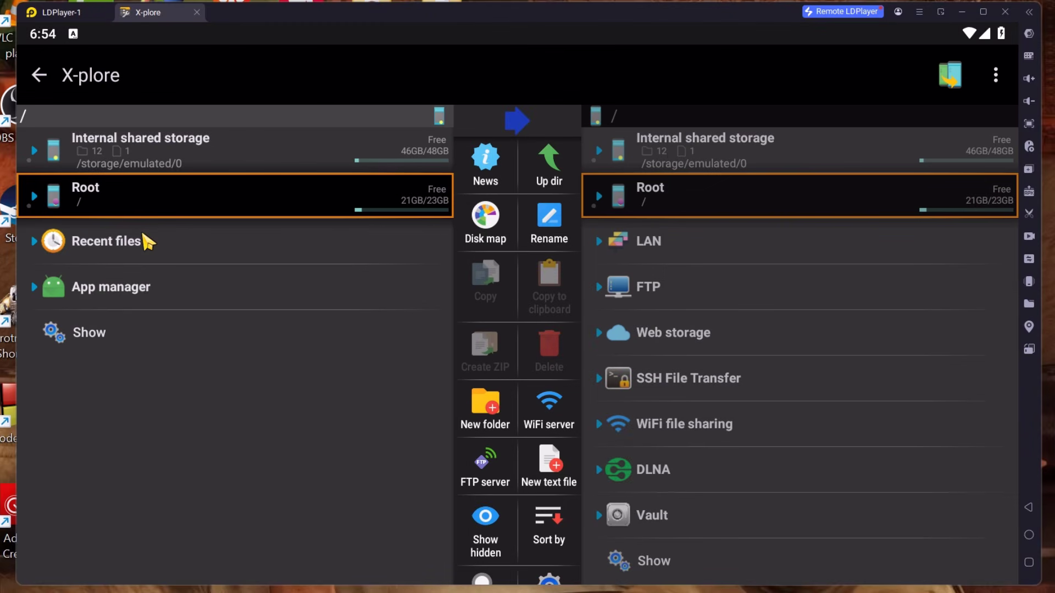
Expand the Root folder and allow X-plore's superuser request with the choice remembered forever.
click(145, 186)
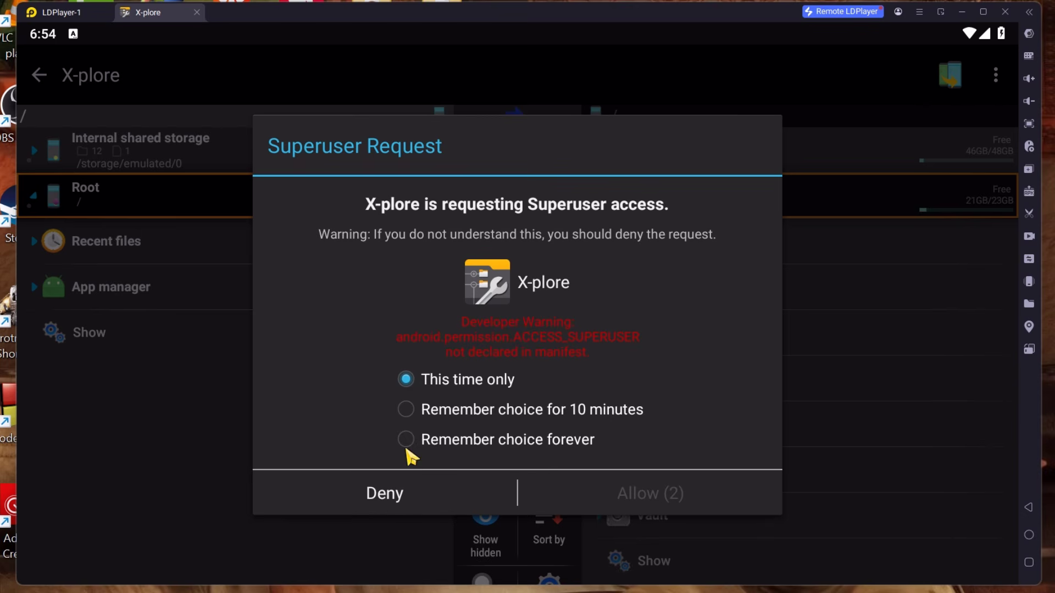
click(418, 440)
click(624, 497)
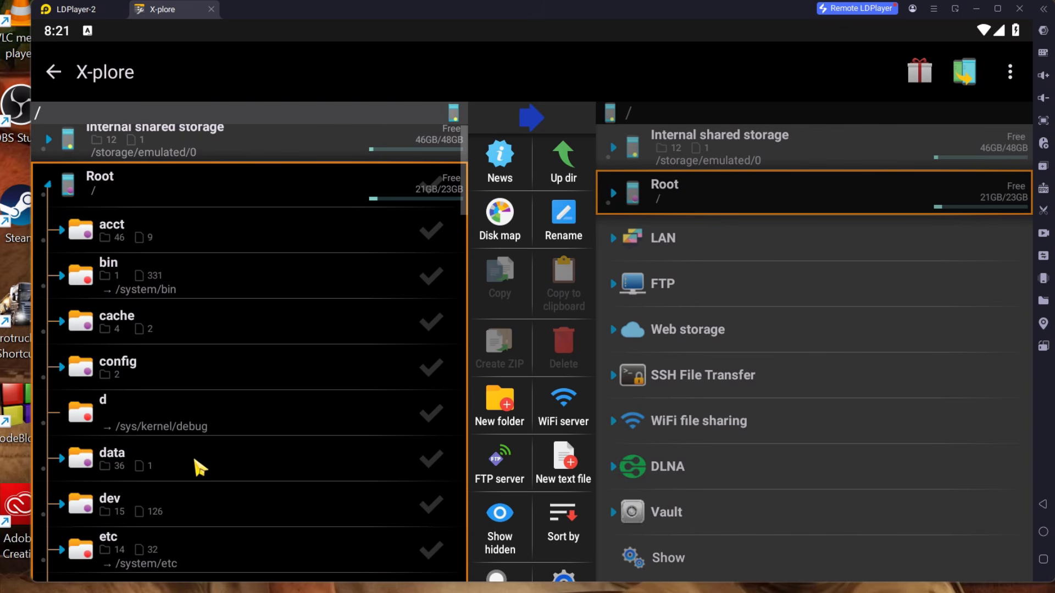
Expand the system folder under Root in X-plore.
scroll(193, 454, down, 8)
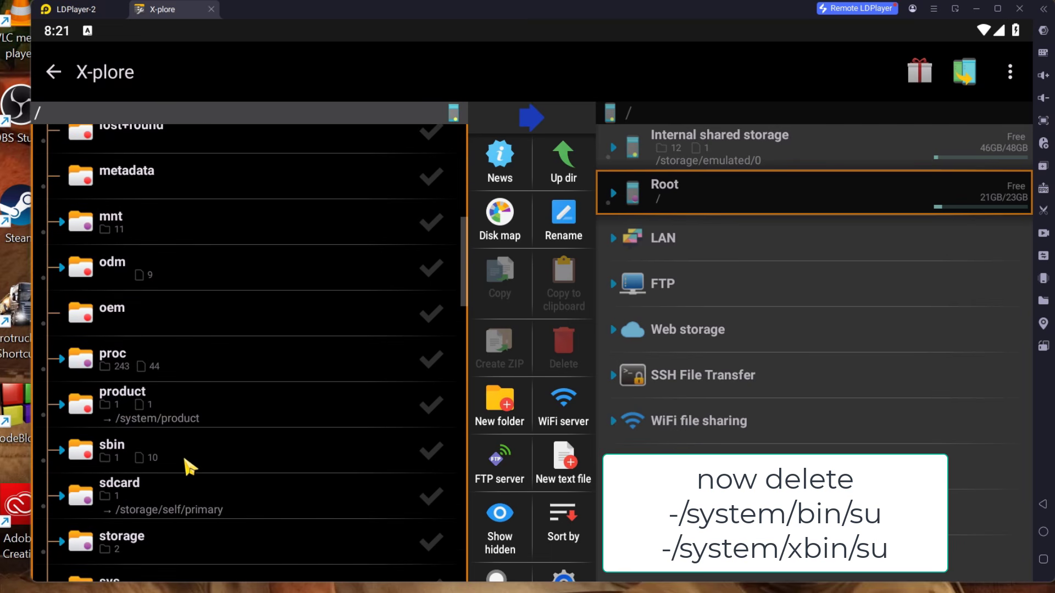
drag(184, 453, 193, 309)
click(154, 407)
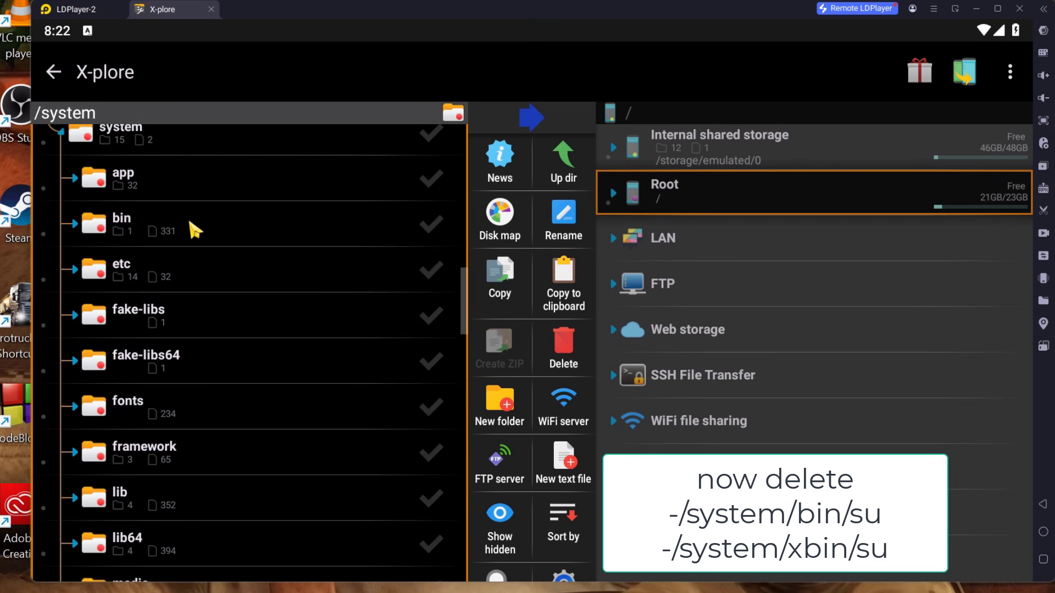
Try to delete the su file from /system/bin, and collapse the bin folder.
click(201, 219)
scroll(238, 457, down, 10)
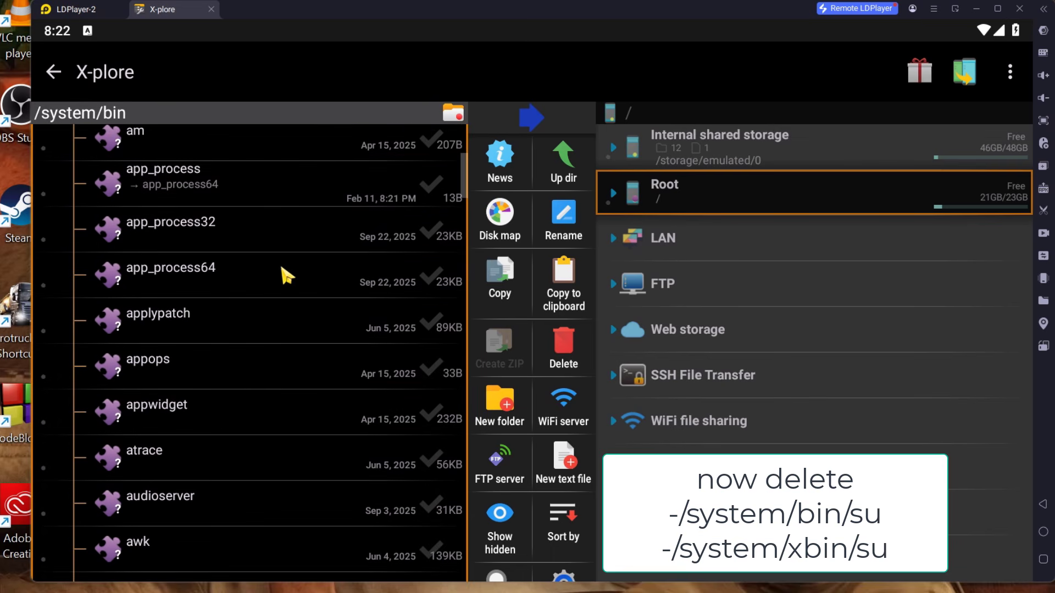
scroll(220, 493, down, 20)
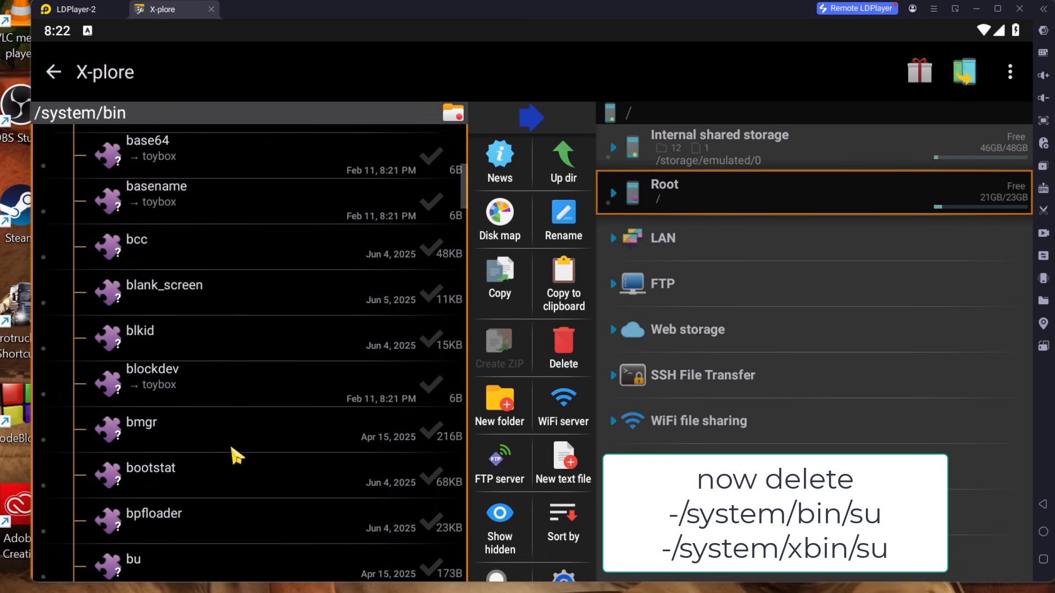
scroll(192, 307, up, 1)
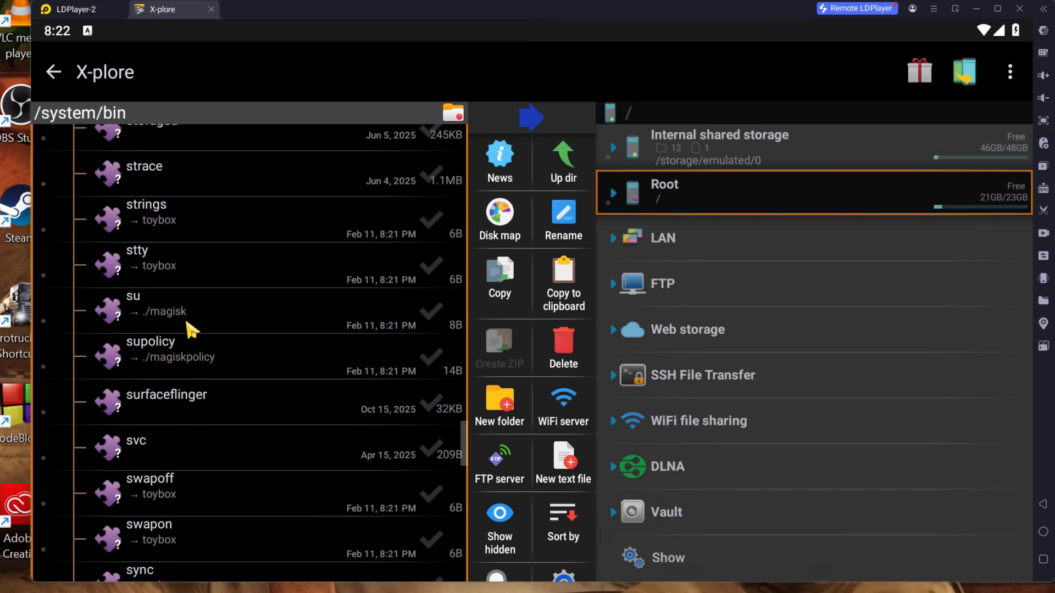
click(190, 318)
click(185, 306)
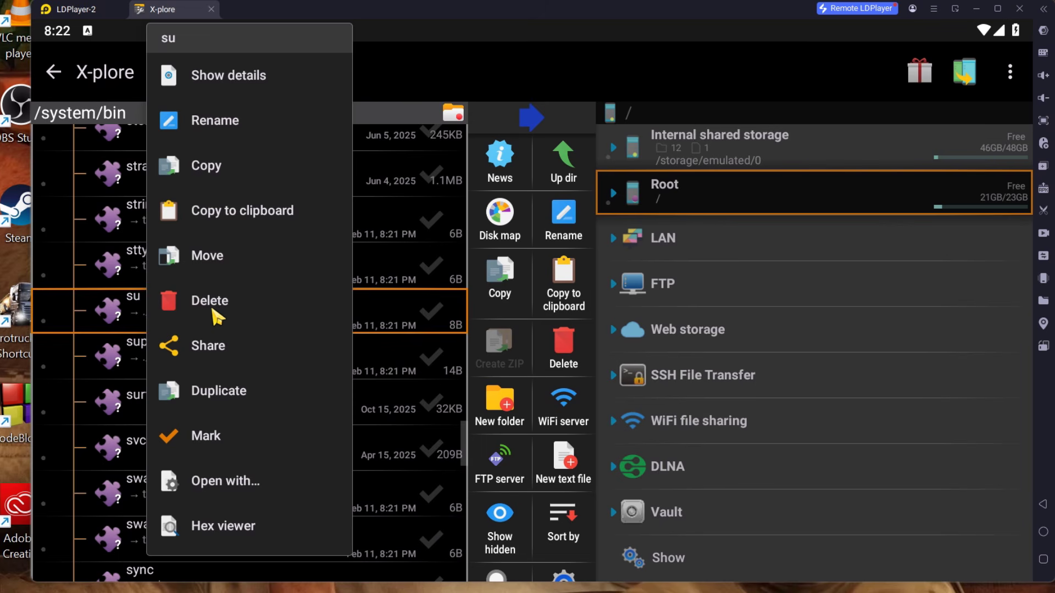
click(219, 307)
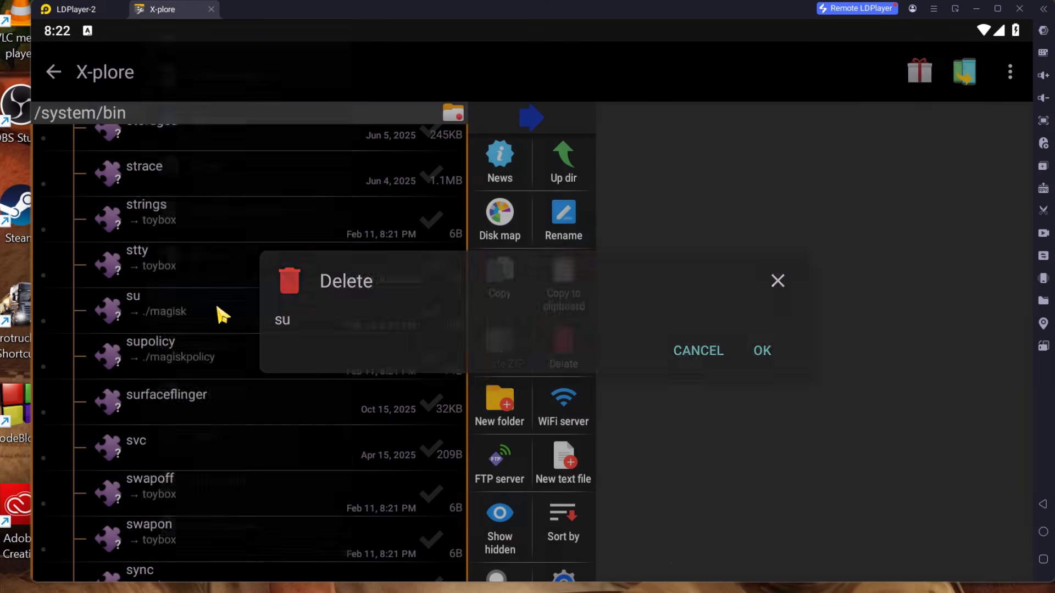
click(762, 350)
click(61, 69)
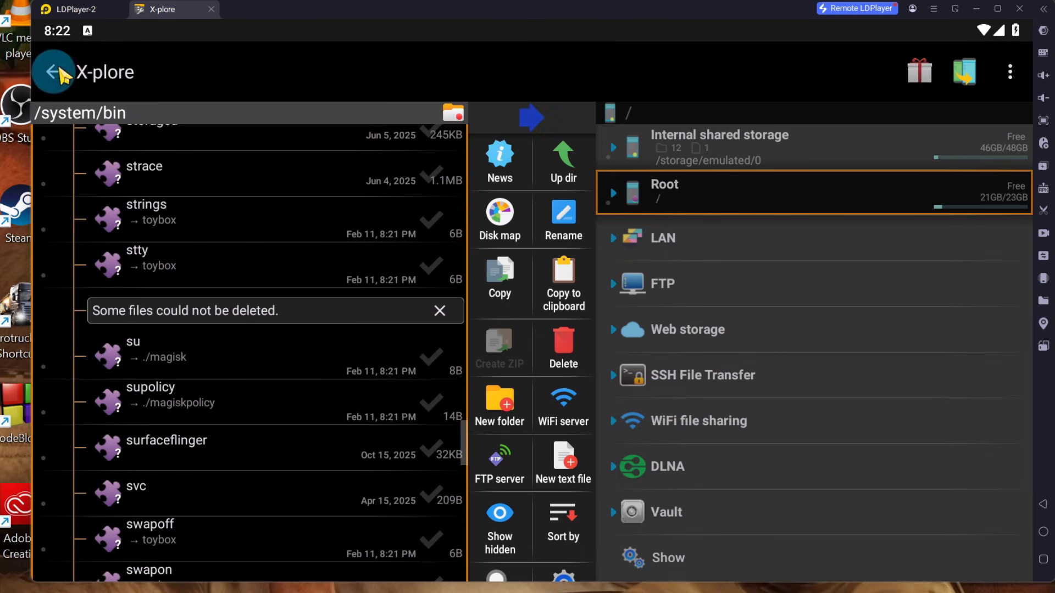
click(53, 72)
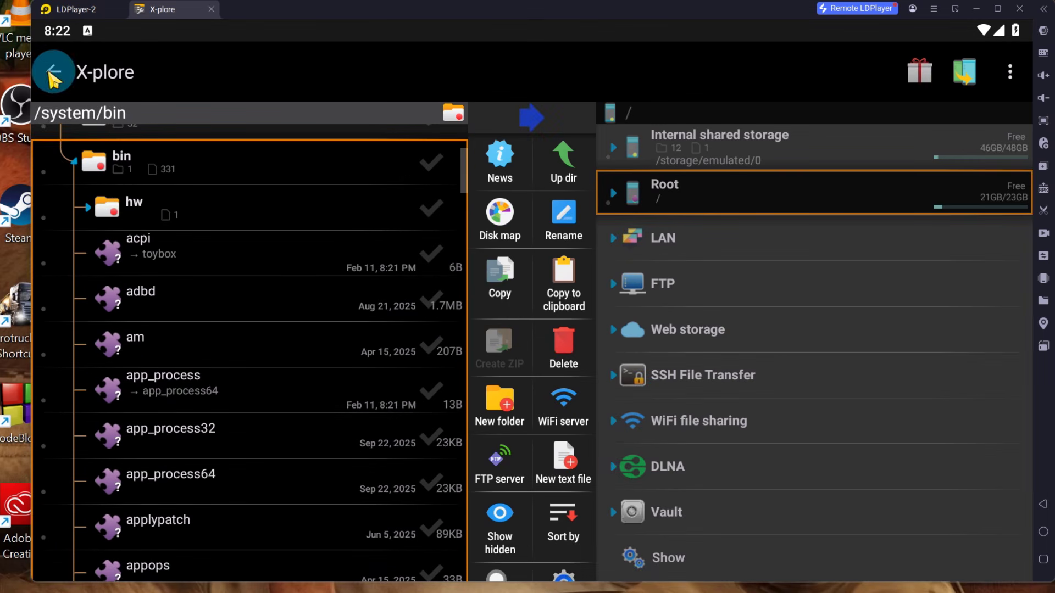
Open /system/xbin and delete the sh file from it.
scroll(172, 467, down, 10)
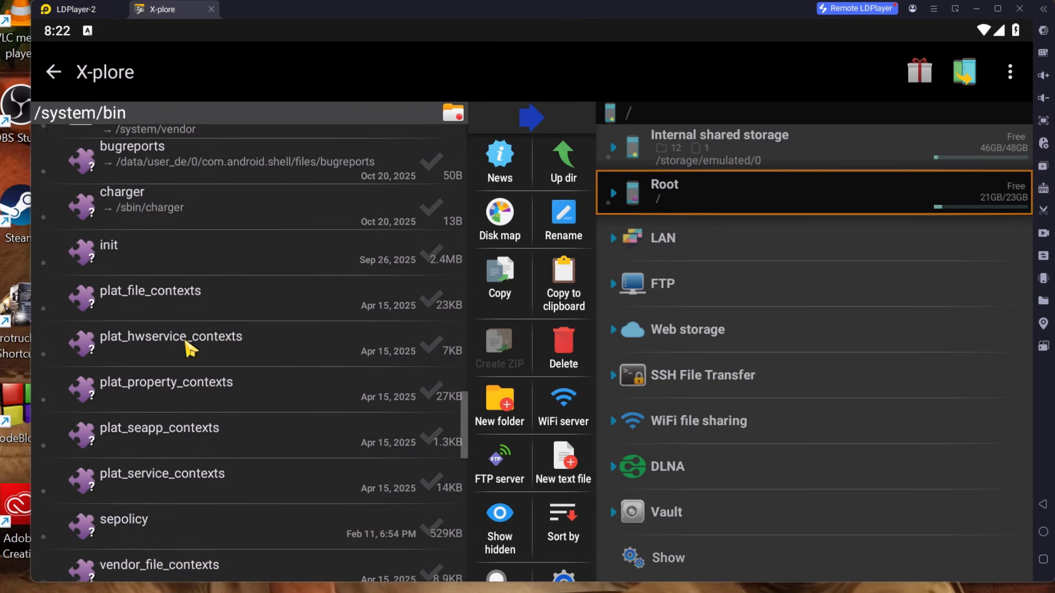
scroll(193, 348, up, 6)
click(102, 387)
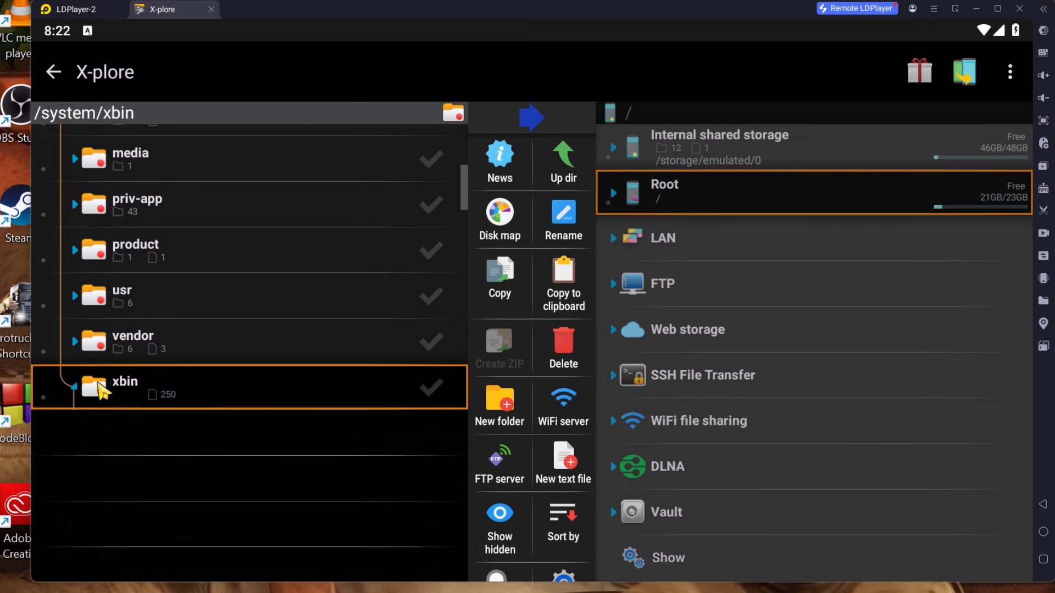
scroll(220, 412, down, 15)
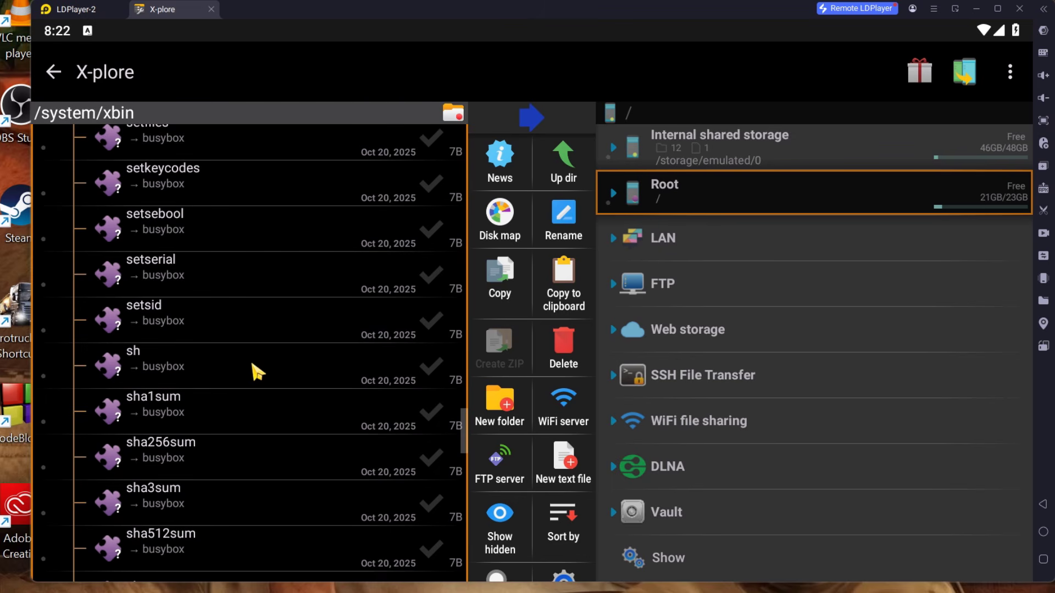
click(226, 358)
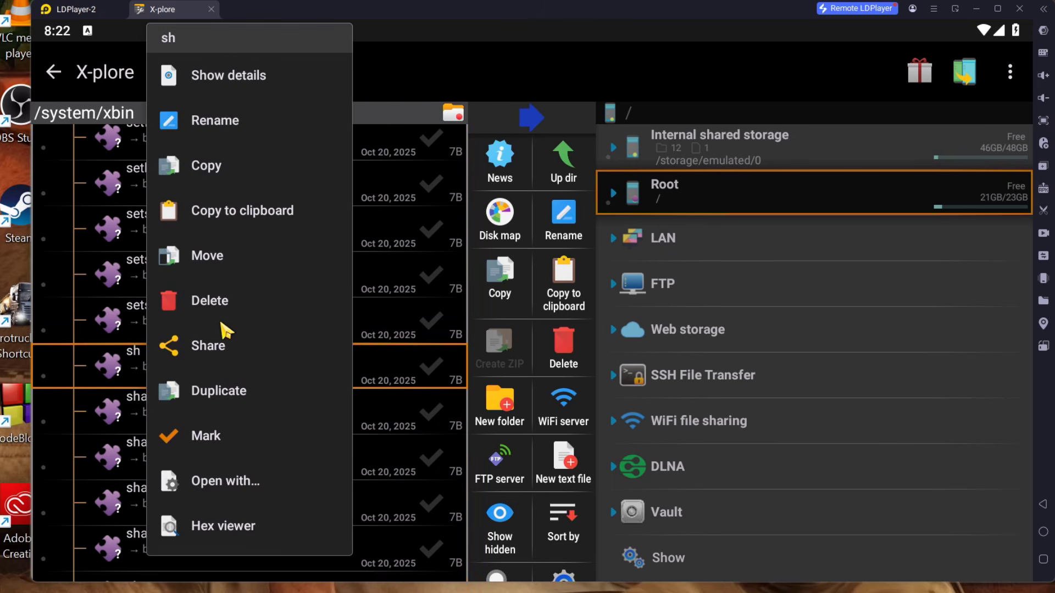
click(210, 302)
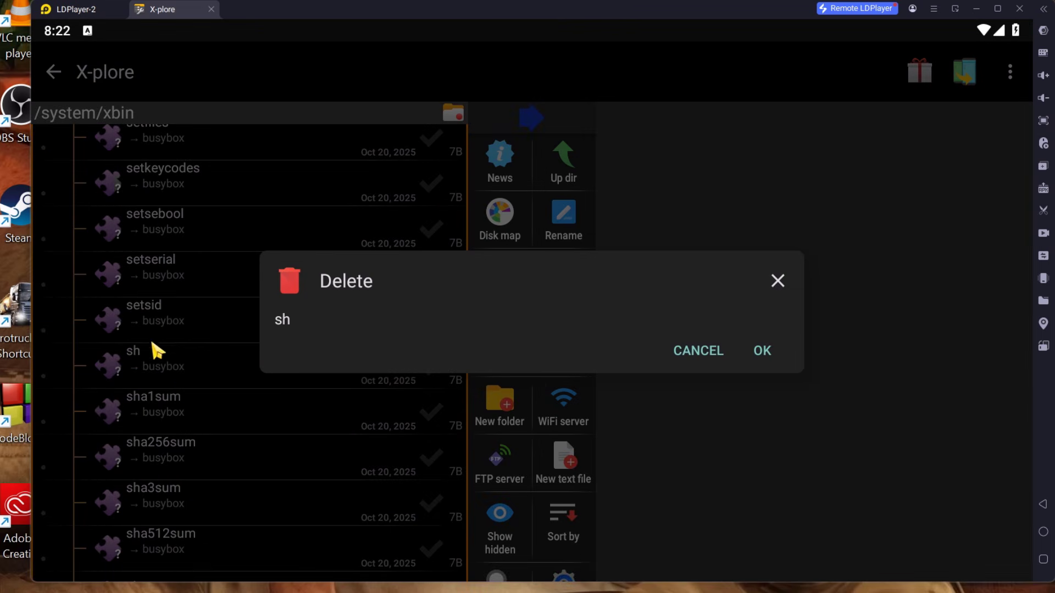
click(760, 350)
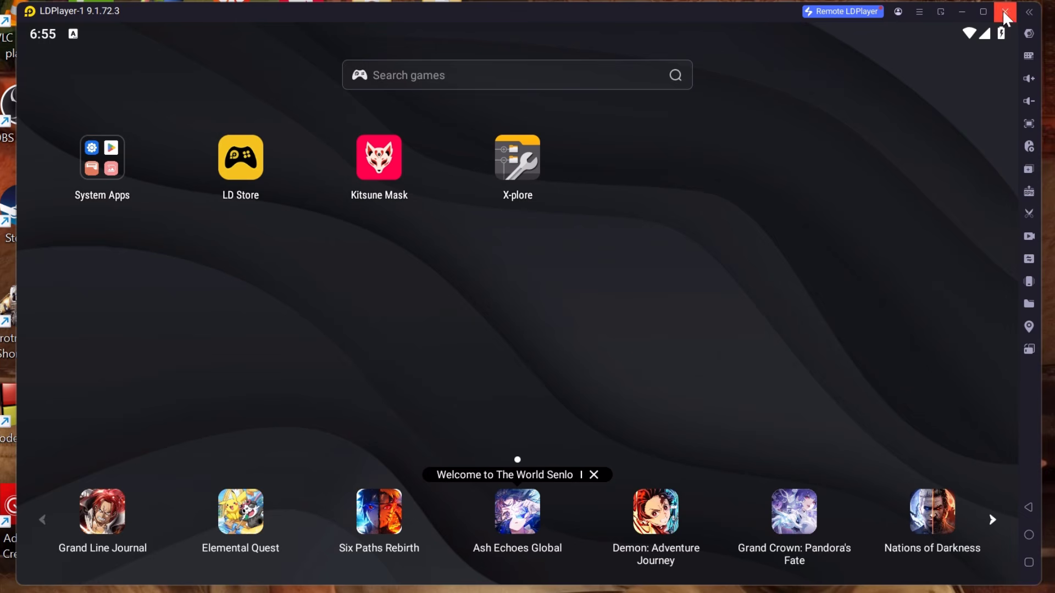
Restart the LDPlayer emulator and reopen Kitsune Mask.
click(1005, 13)
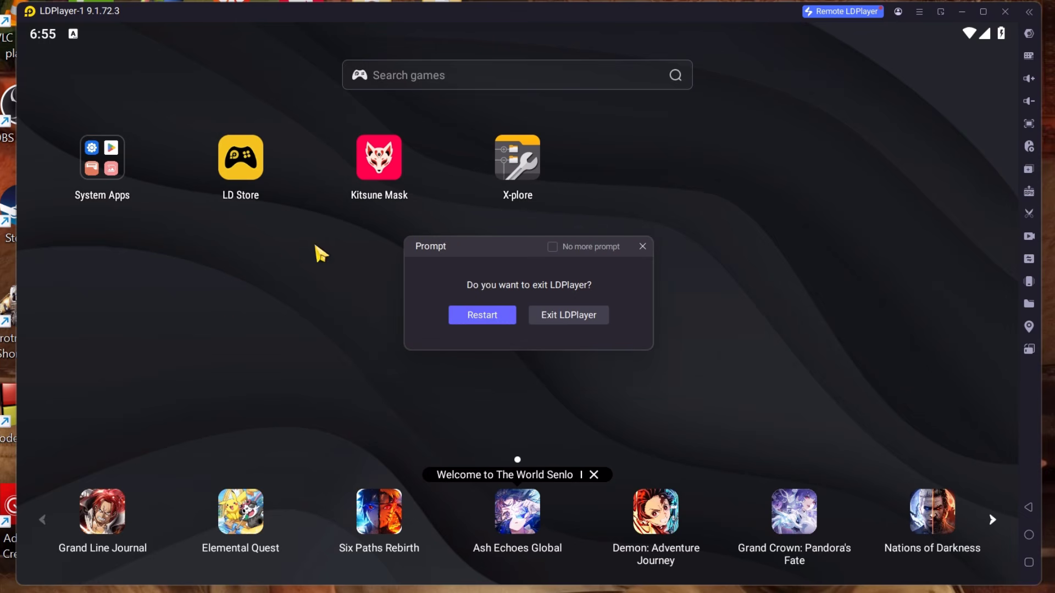
click(487, 311)
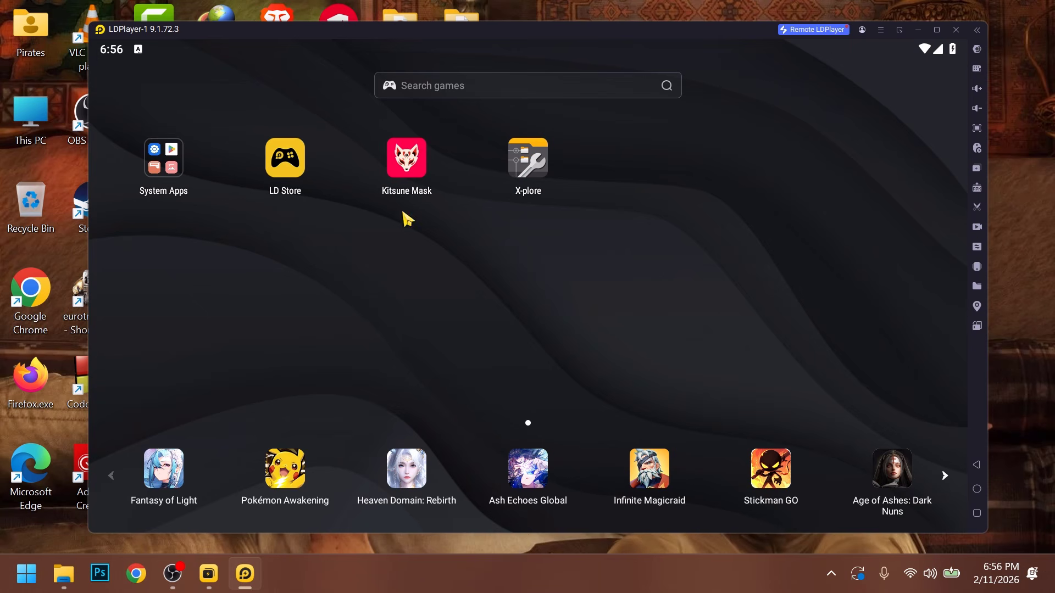
click(409, 165)
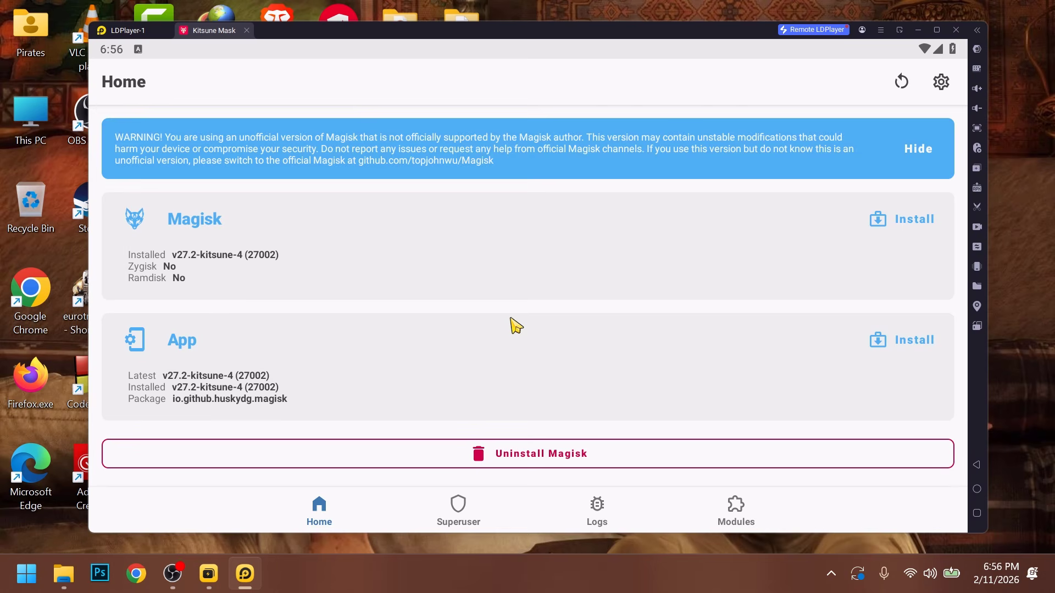
Enable Zygisk, MagiskHide and Enforce SuList in the Kitsune Mask settings, and close the app.
click(939, 87)
scroll(492, 396, down, 10)
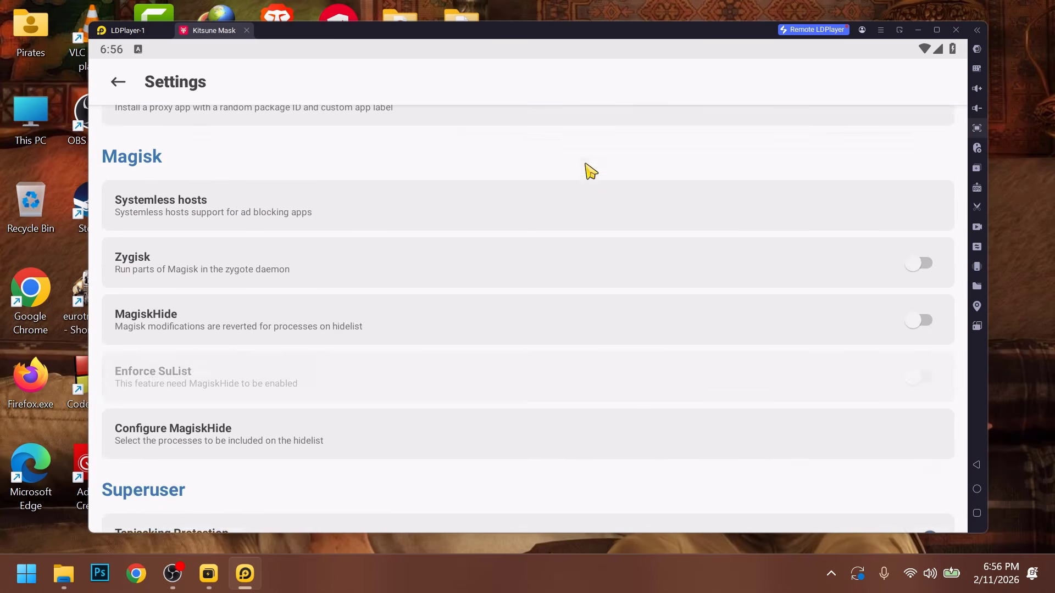
scroll(562, 400, up, 3)
scroll(595, 418, up, 2)
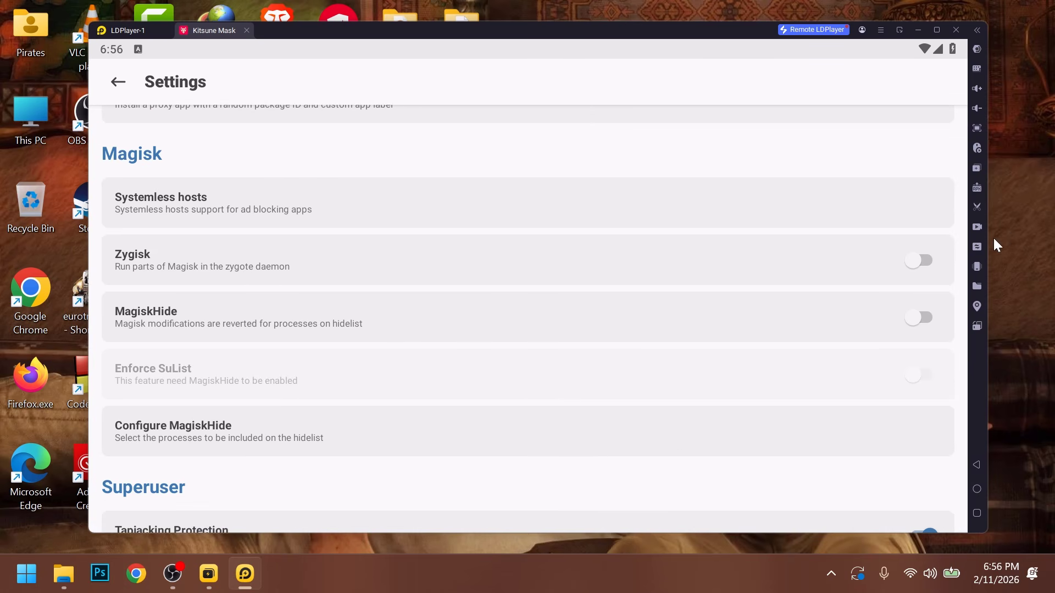
click(923, 264)
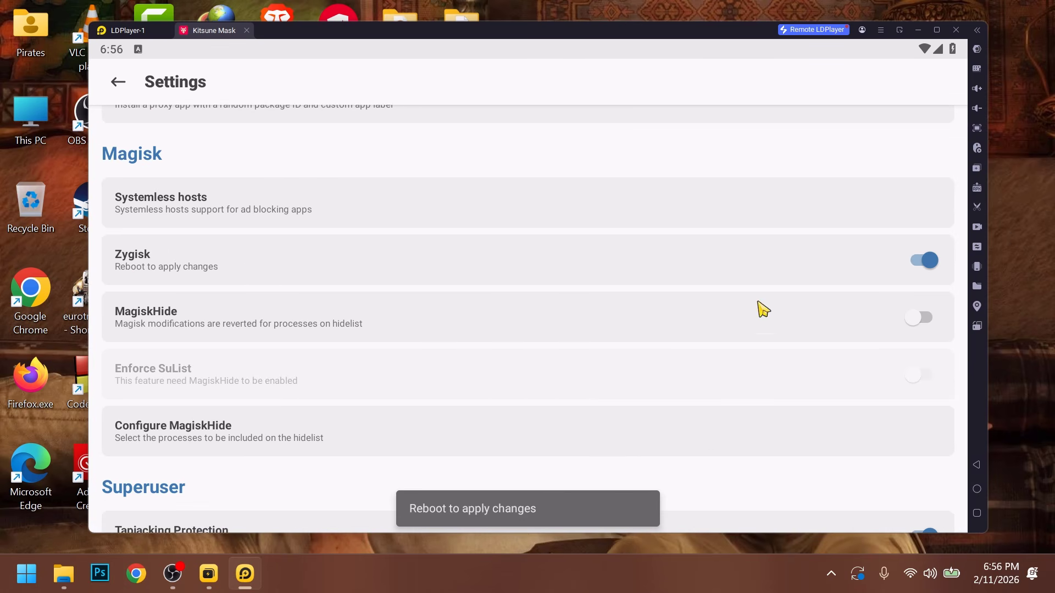
click(928, 320)
click(919, 371)
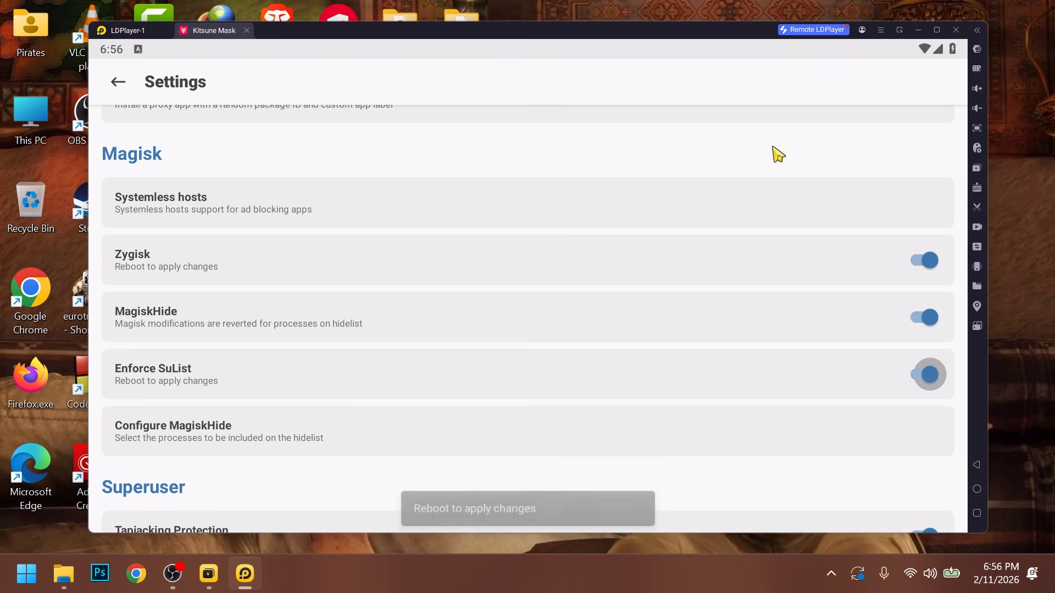
scroll(576, 370, down, 5)
scroll(615, 473, up, 10)
scroll(254, 121, up, 4)
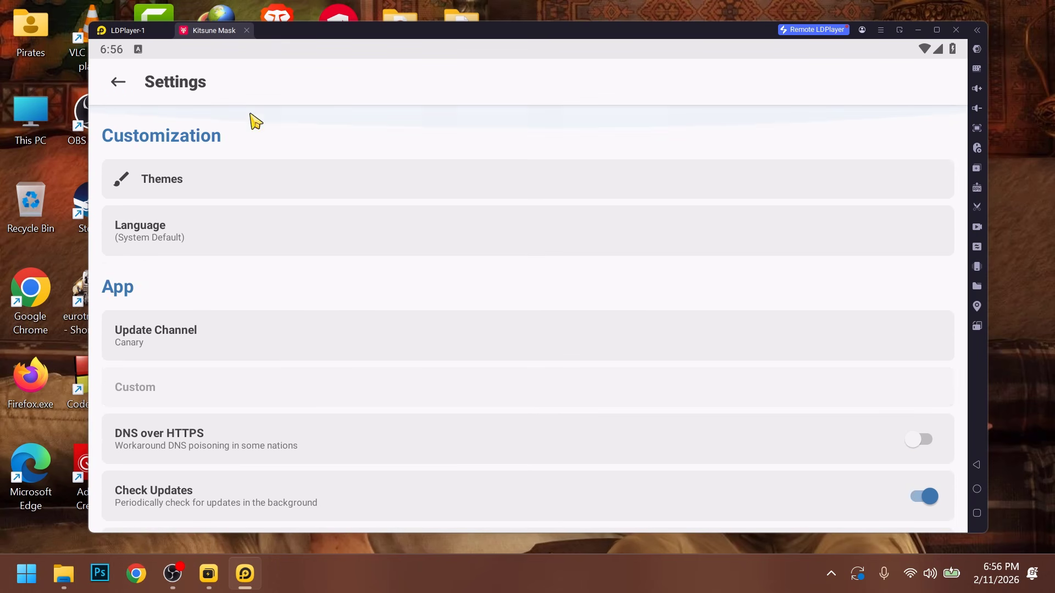
scroll(636, 407, down, 4)
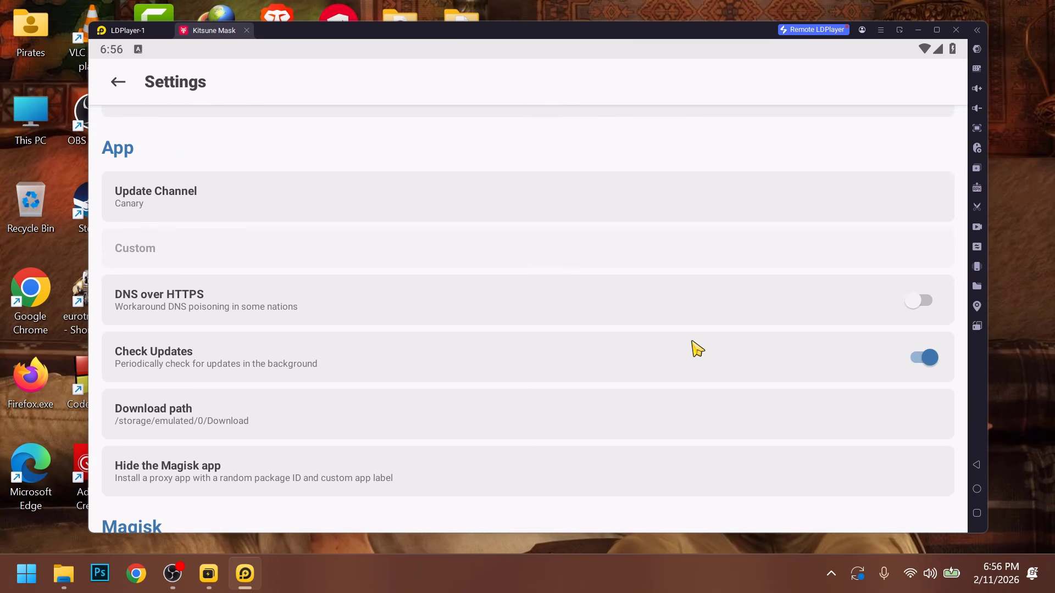
click(246, 30)
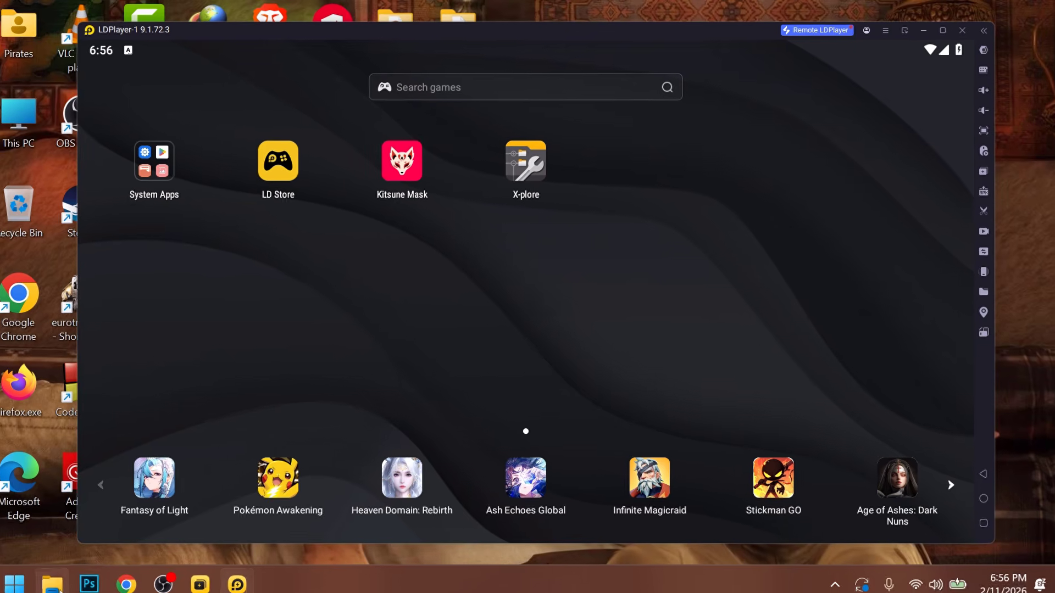
Transfer the LSPosed-v1.9.2-7024-zygisk-release.zip and ReZygisk-v1.0.0-rc.4-release.zip modules from the tools folder into the emulator, and close its File Manager.
click(64, 574)
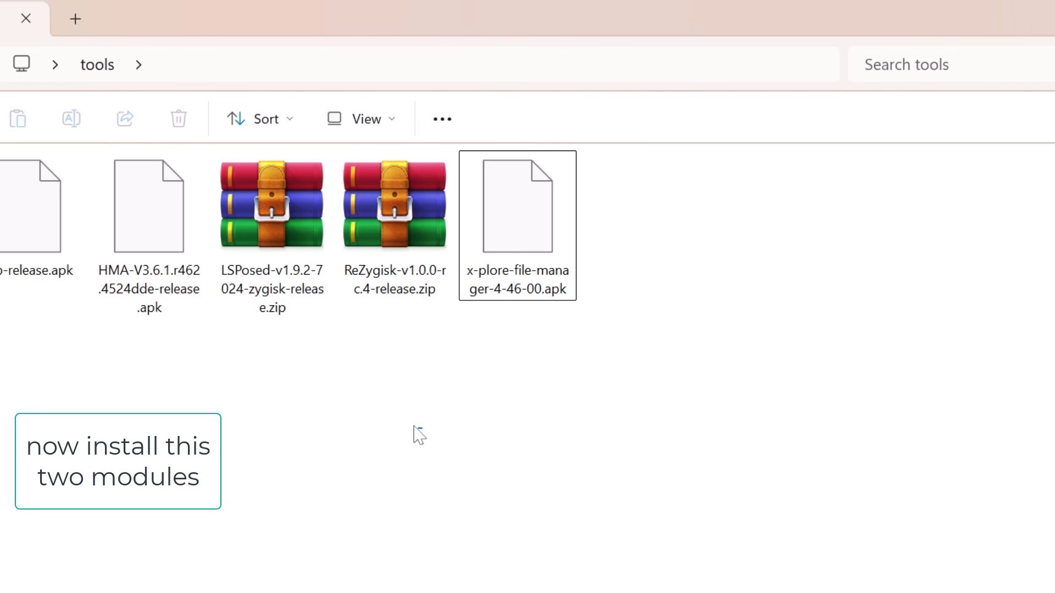
drag(421, 429, 335, 410)
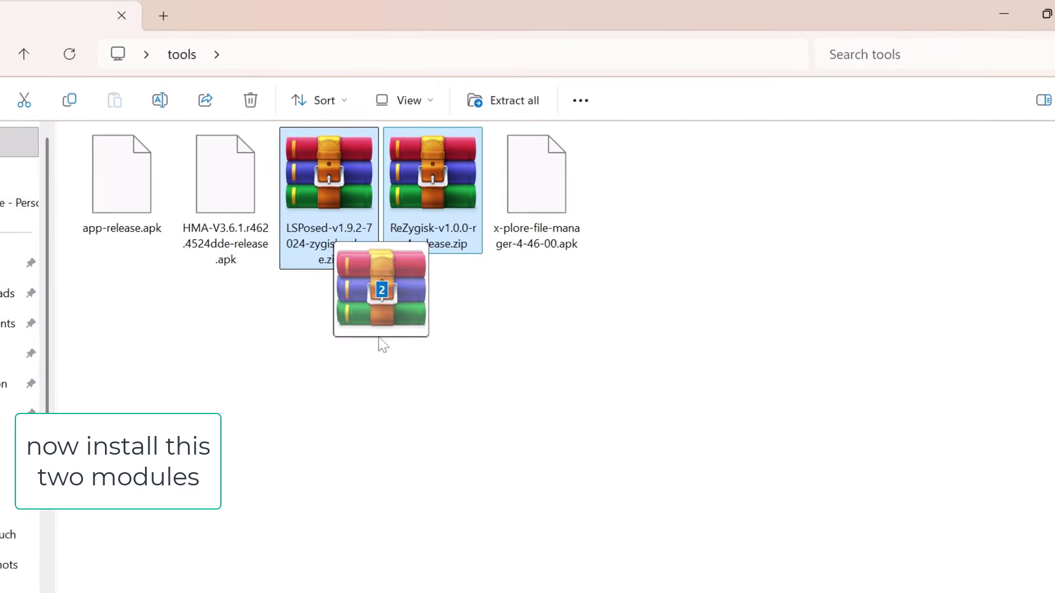
drag(383, 344, 725, 263)
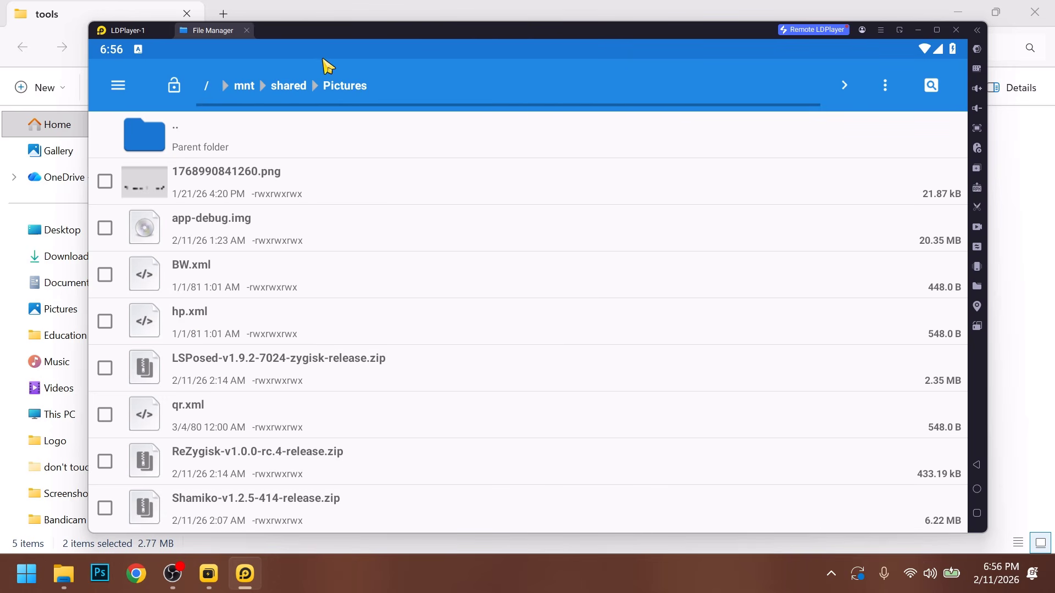
click(246, 31)
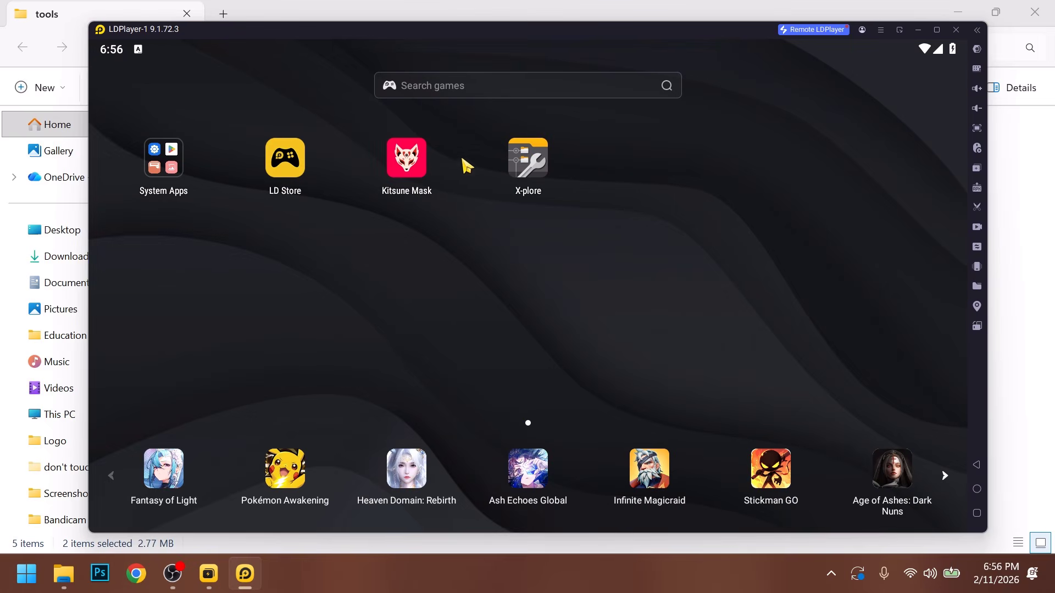
Reopen Kitsune Mask, minimize the tools folder window behind it, and go to the installed modules page.
click(402, 171)
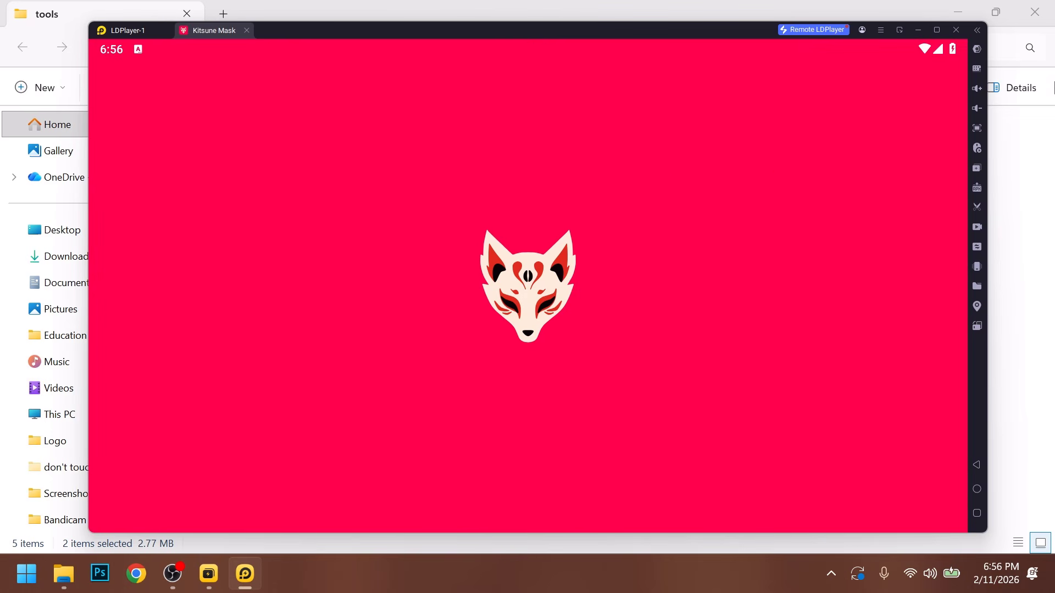
click(957, 11)
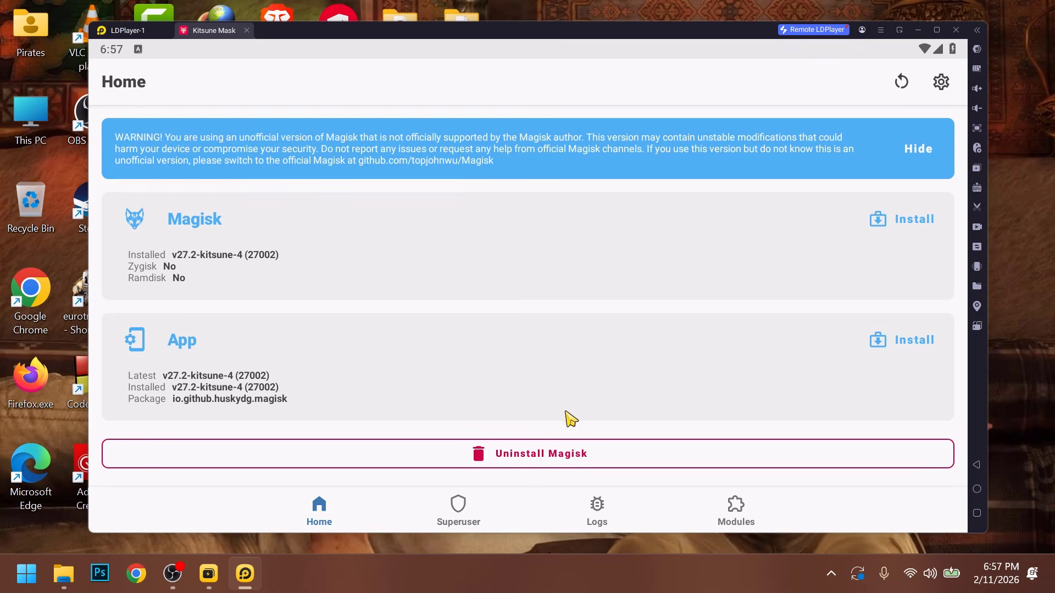
click(686, 506)
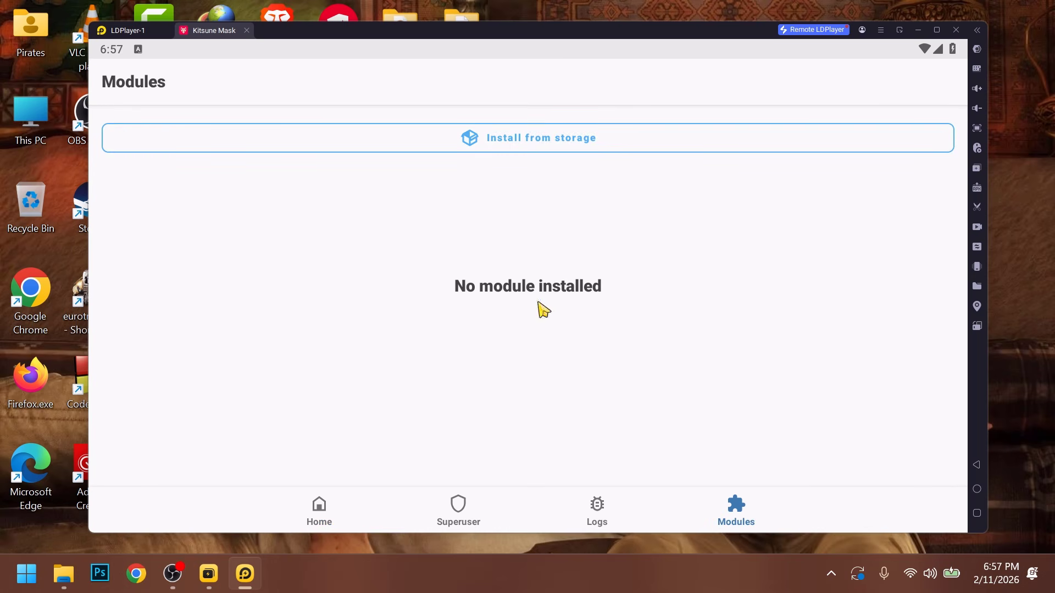
Install the ReZygisk-v1.0.0-rc.4-release.zip module from the shared Pictures folder and return to the module list without rebooting.
click(468, 144)
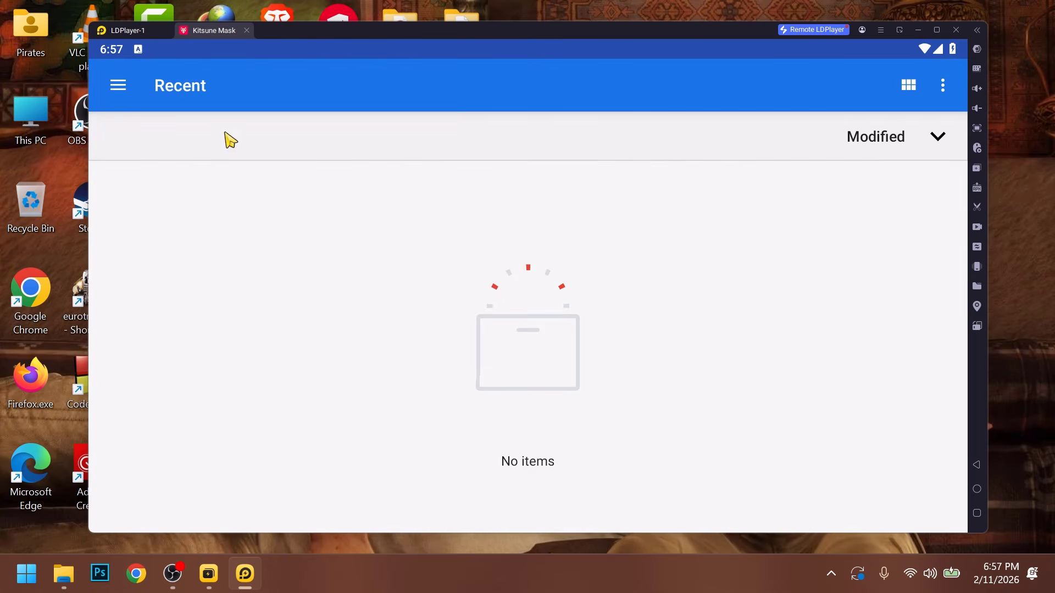
click(118, 86)
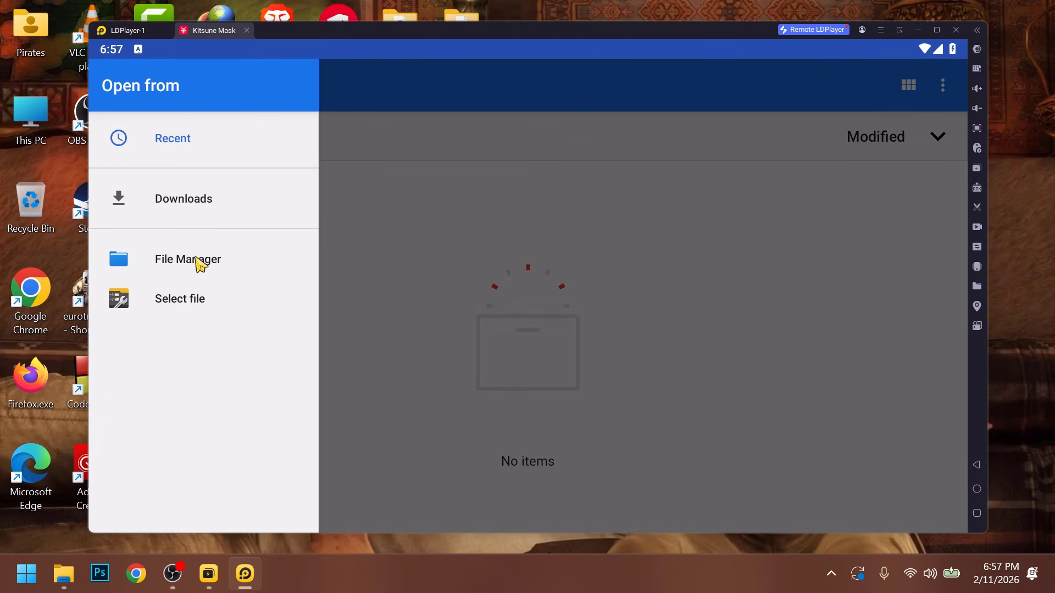
click(199, 261)
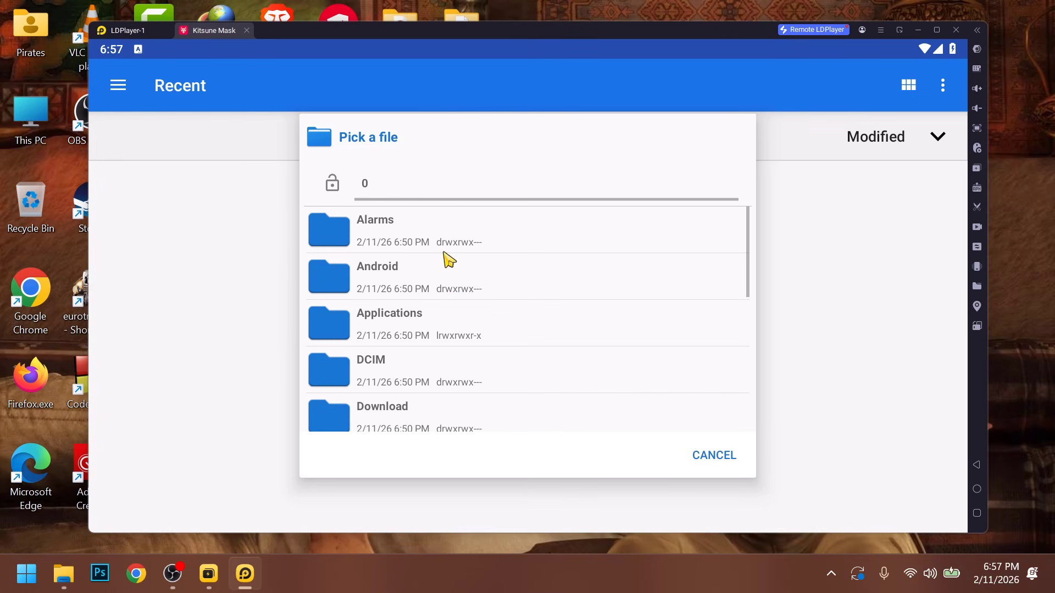
scroll(527, 357, down, 5)
scroll(450, 329, down, 3)
click(435, 334)
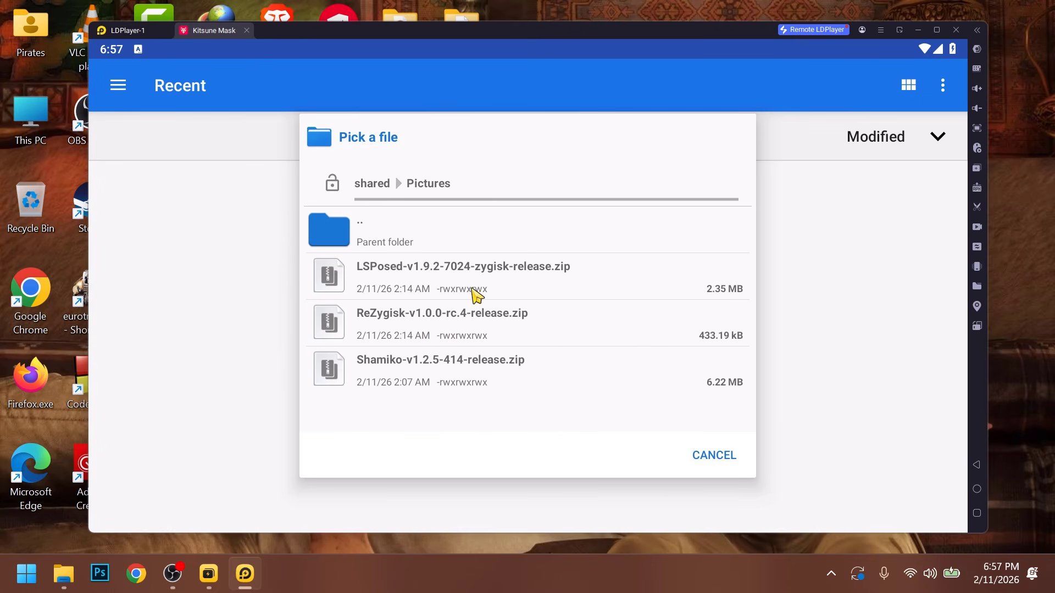
click(435, 314)
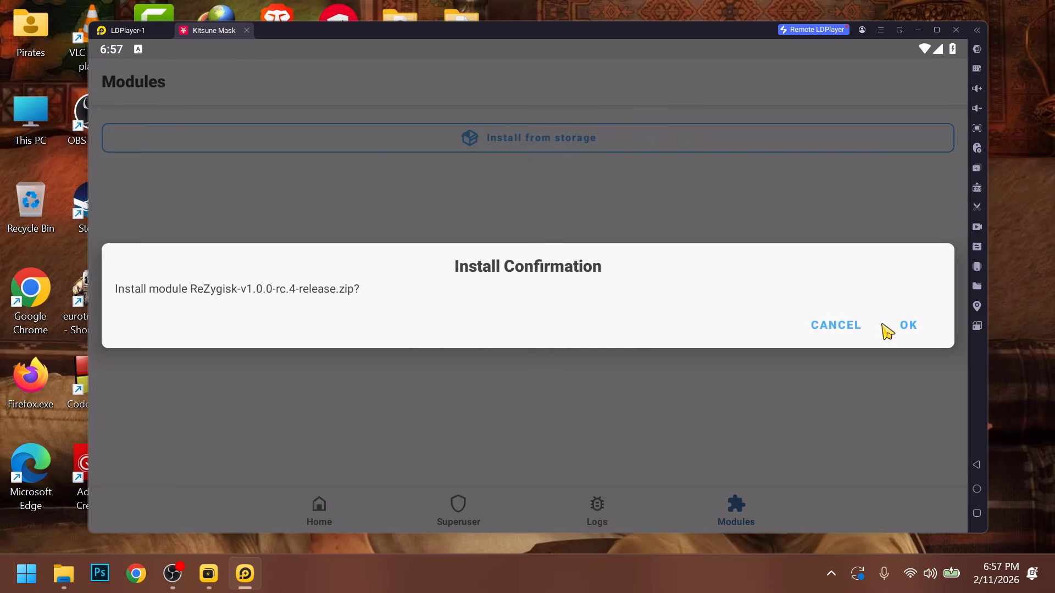
click(907, 327)
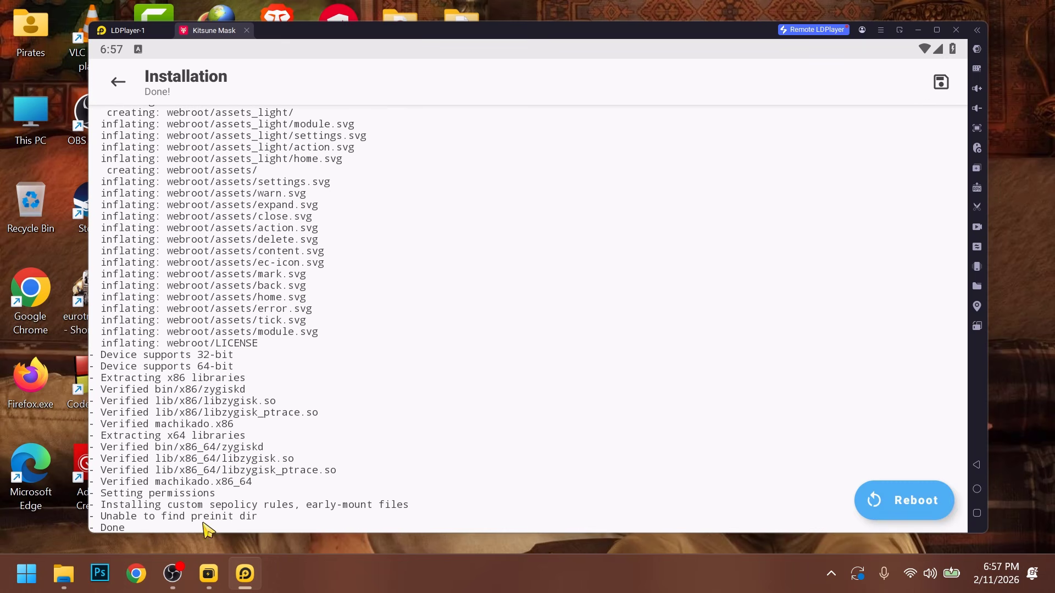
click(118, 82)
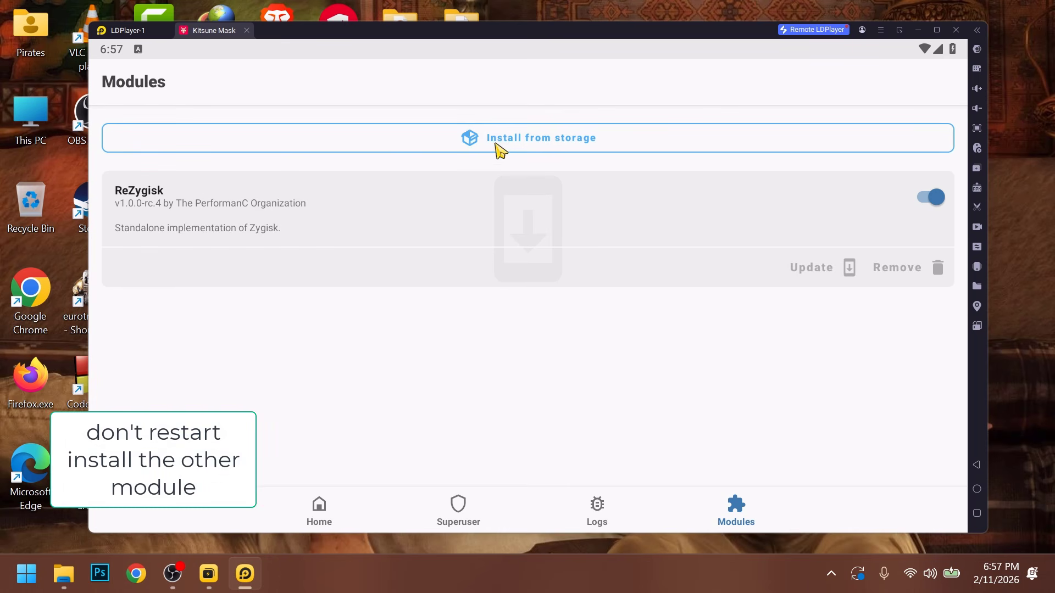
Install the LSPosed-v1.9.2-7024-zygisk-release.zip module from the shared Pictures folder and return to the module list.
click(500, 143)
click(118, 88)
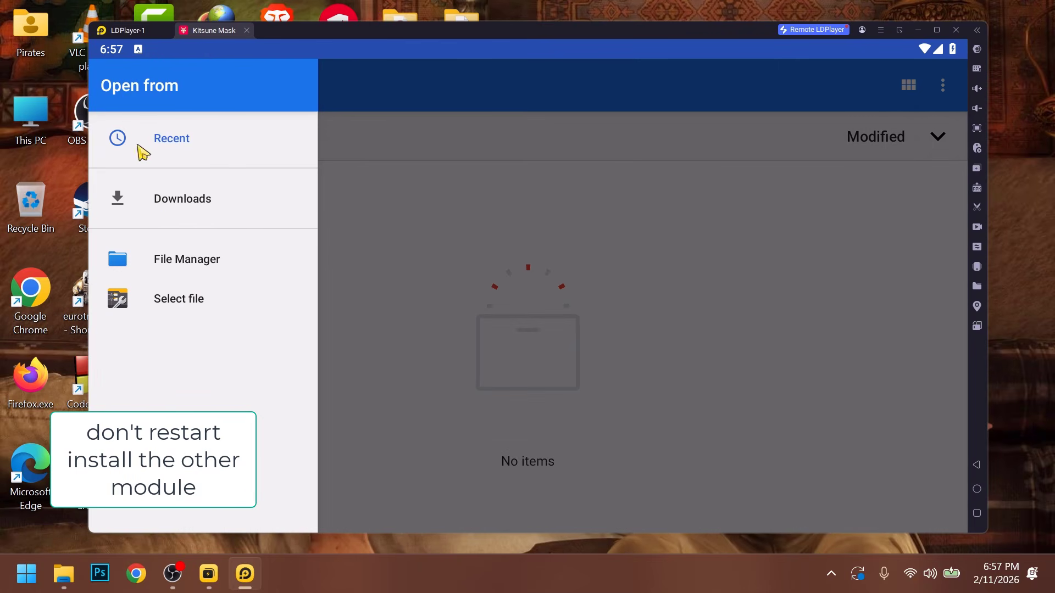
click(170, 256)
drag(405, 299, 488, 181)
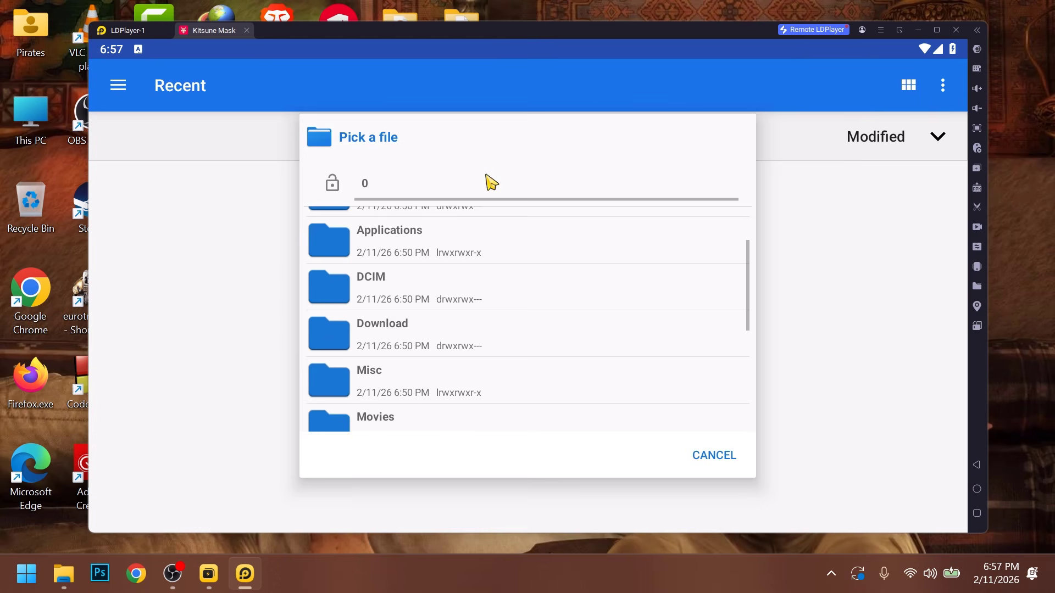
click(407, 332)
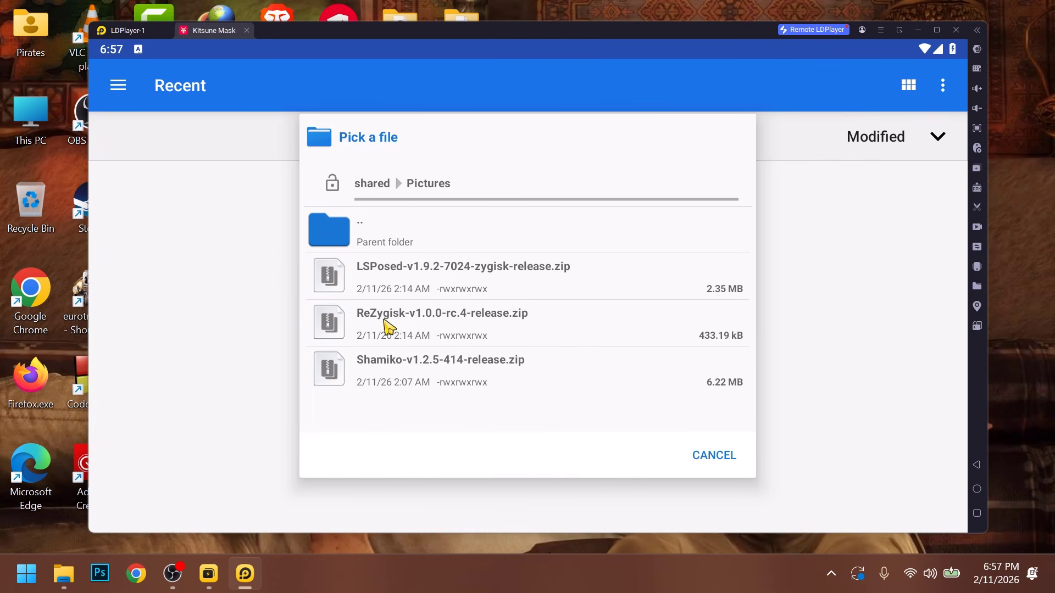
click(391, 284)
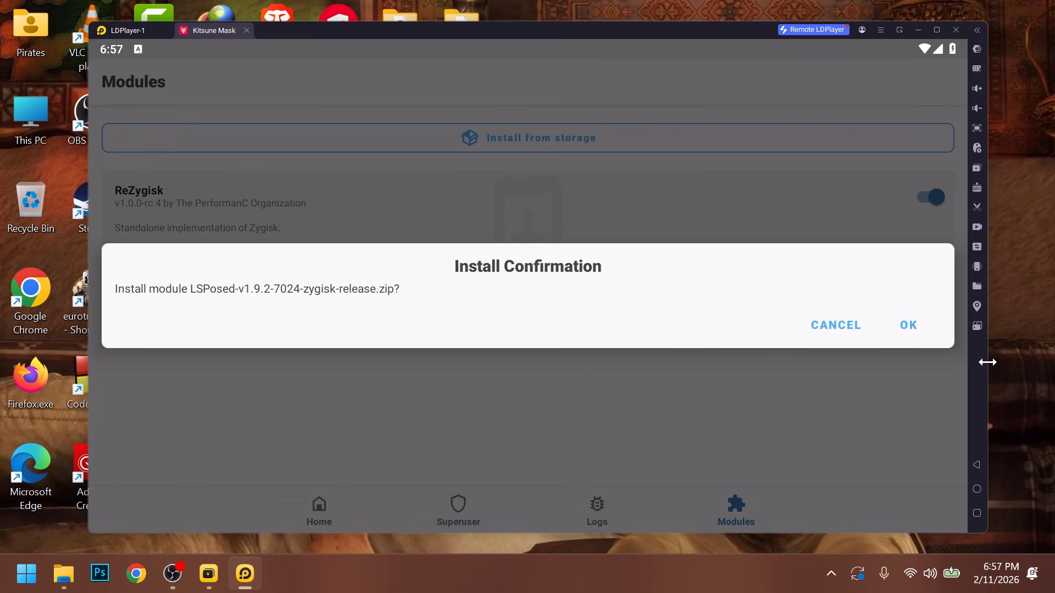
click(909, 324)
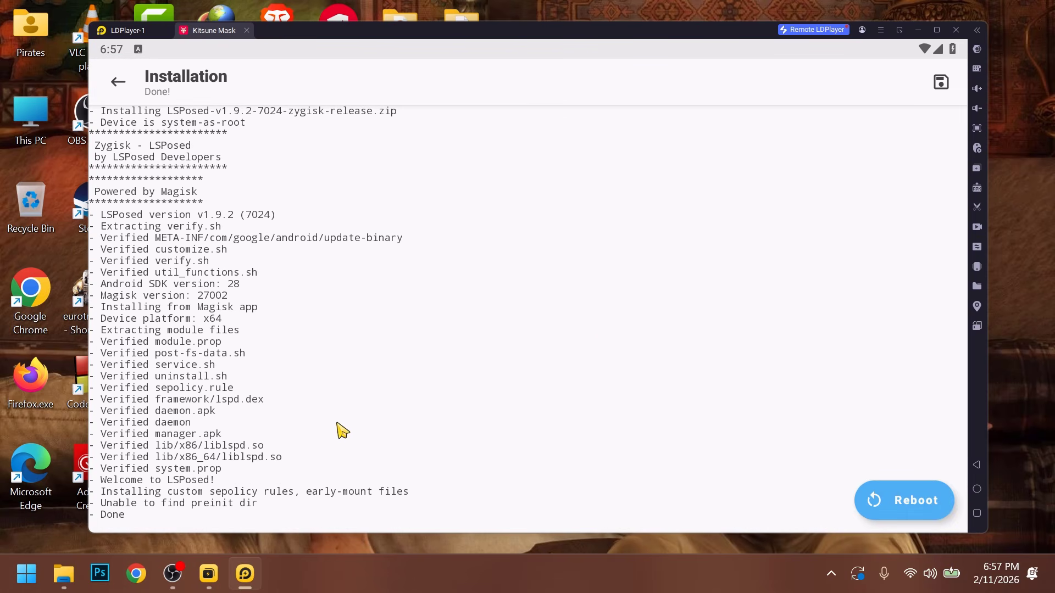
click(124, 86)
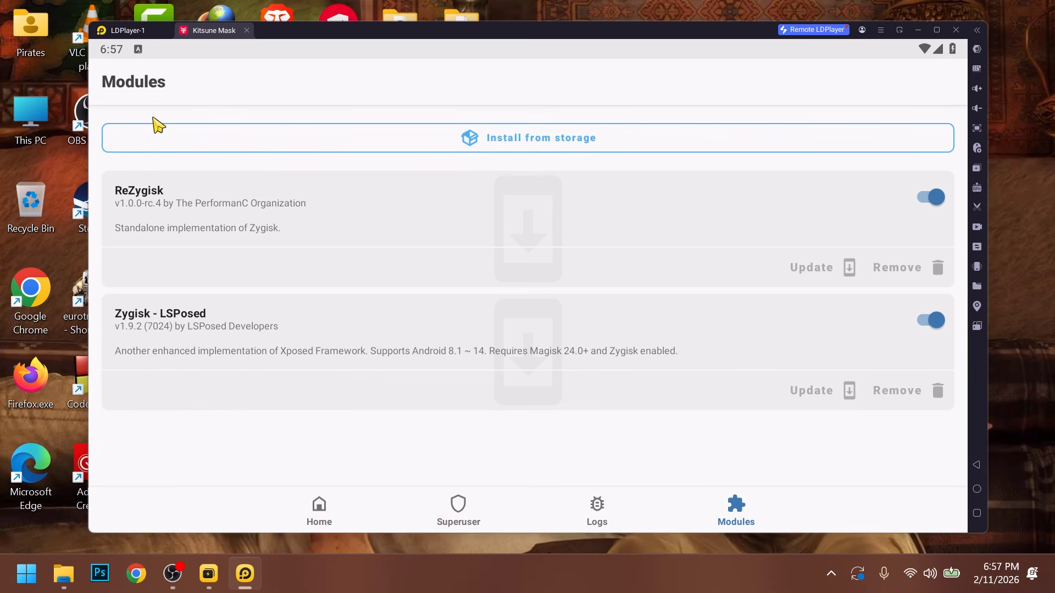
Return to the Kitsune Mask home page and restart the LDPlayer emulator.
click(320, 510)
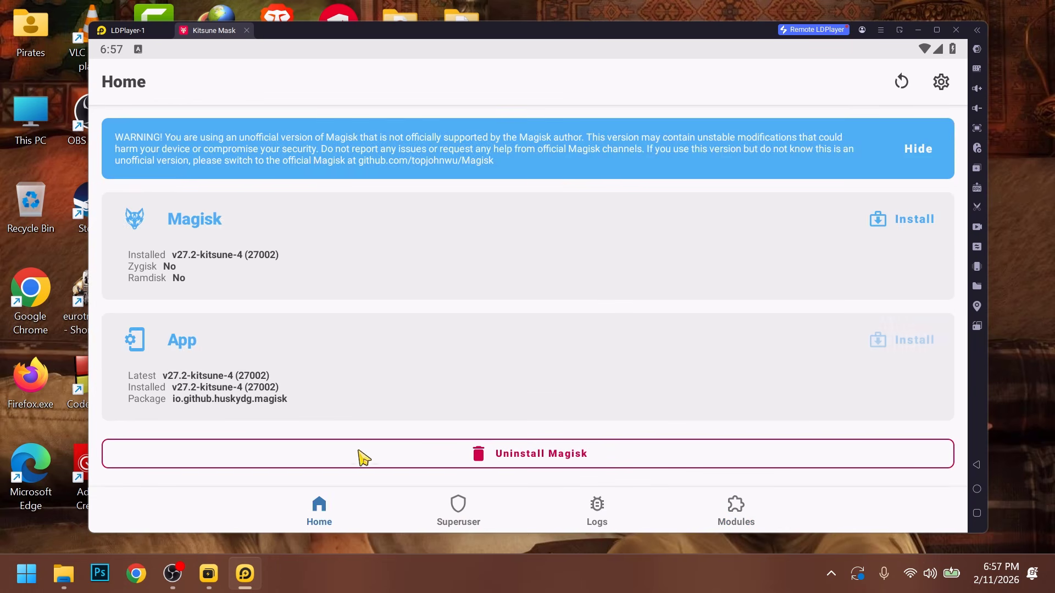
click(956, 29)
click(496, 299)
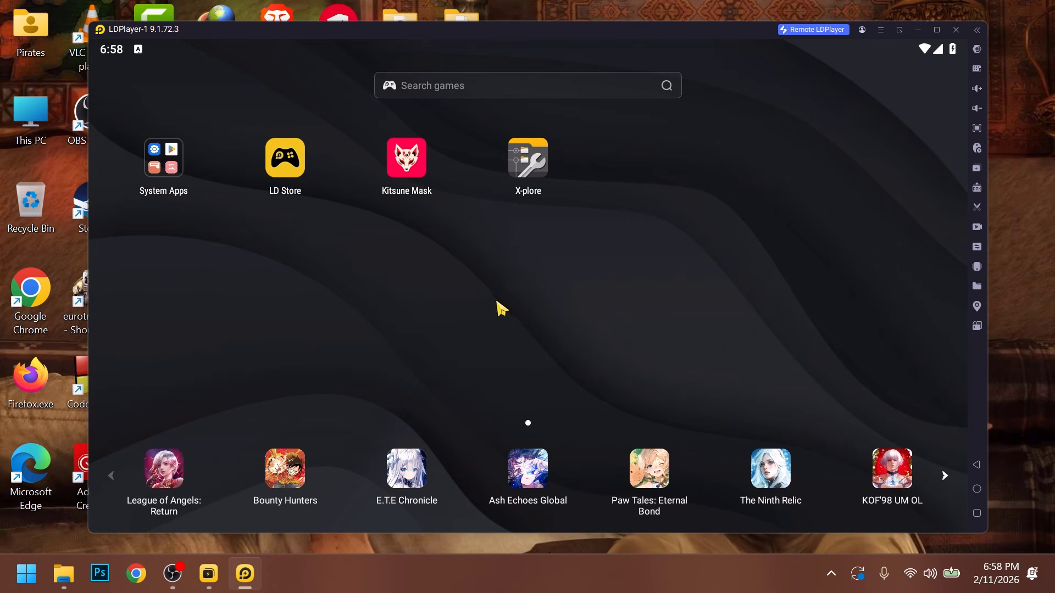
Open the LSPosed manager from its Android notification and try to create a shortcut for it.
drag(140, 70, 189, 296)
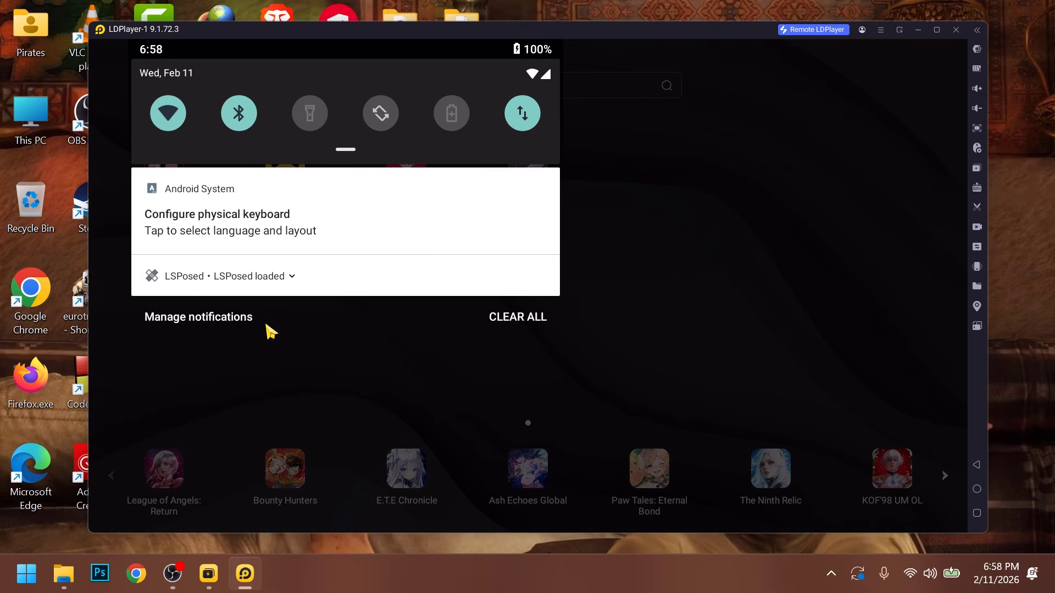
click(209, 280)
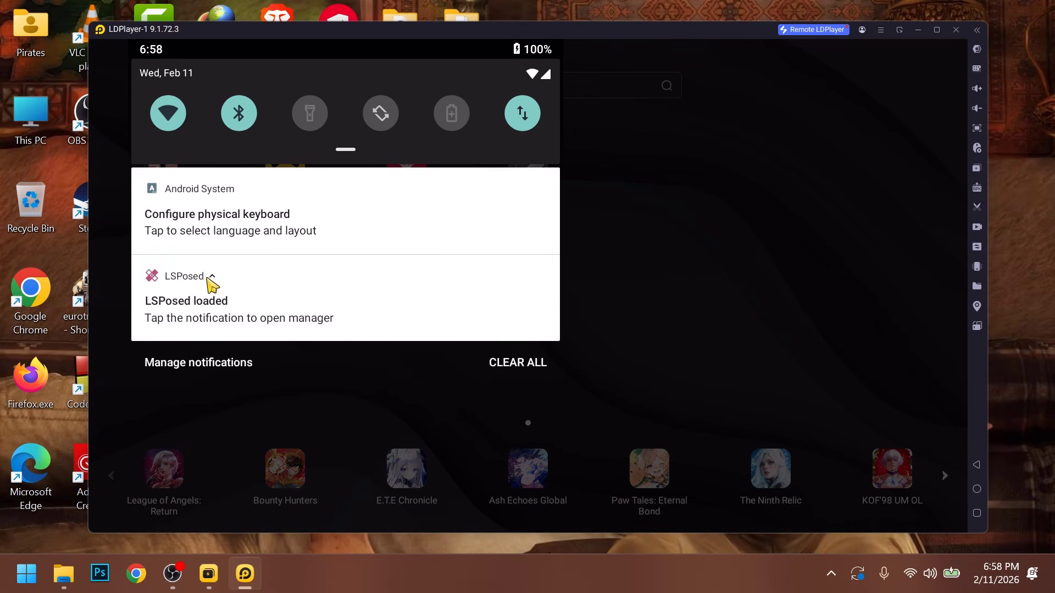
click(269, 317)
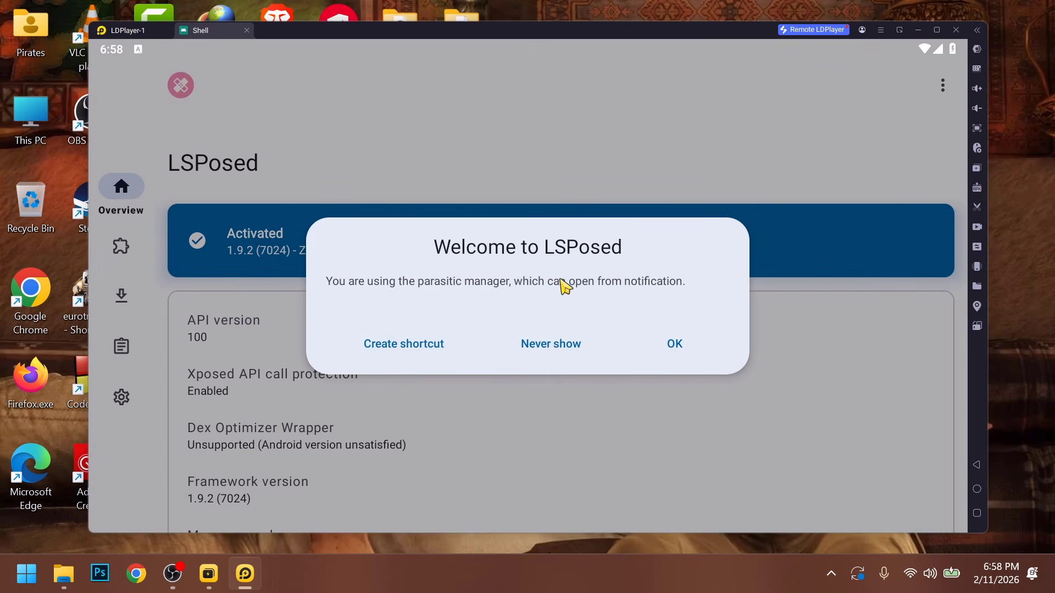
click(414, 344)
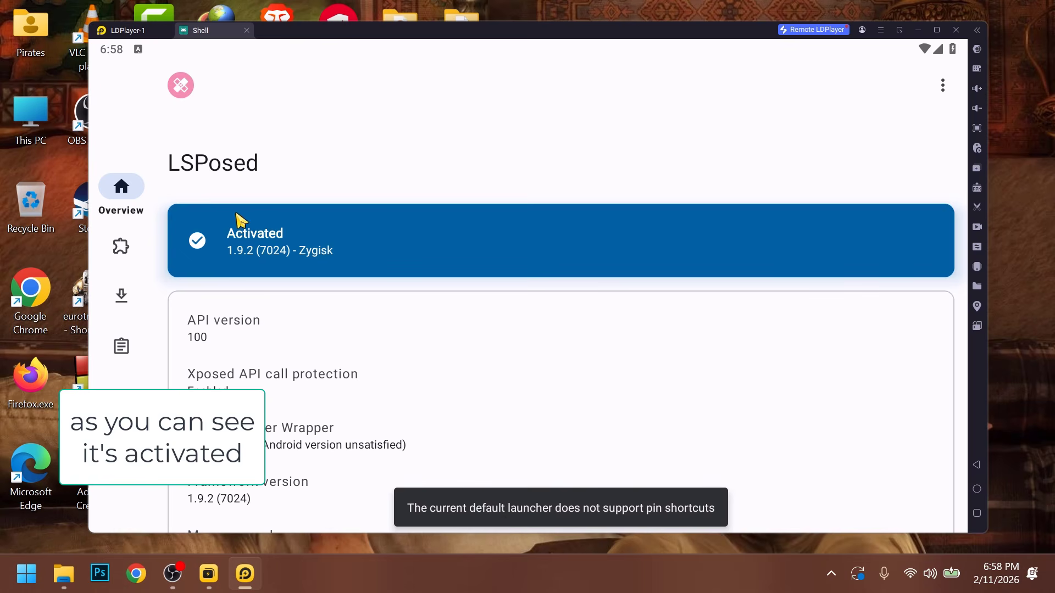
Check LSPosed's activation status, version details and module list, and close the manager.
scroll(335, 168, down, 3)
scroll(312, 390, up, 2)
scroll(312, 390, down, 1)
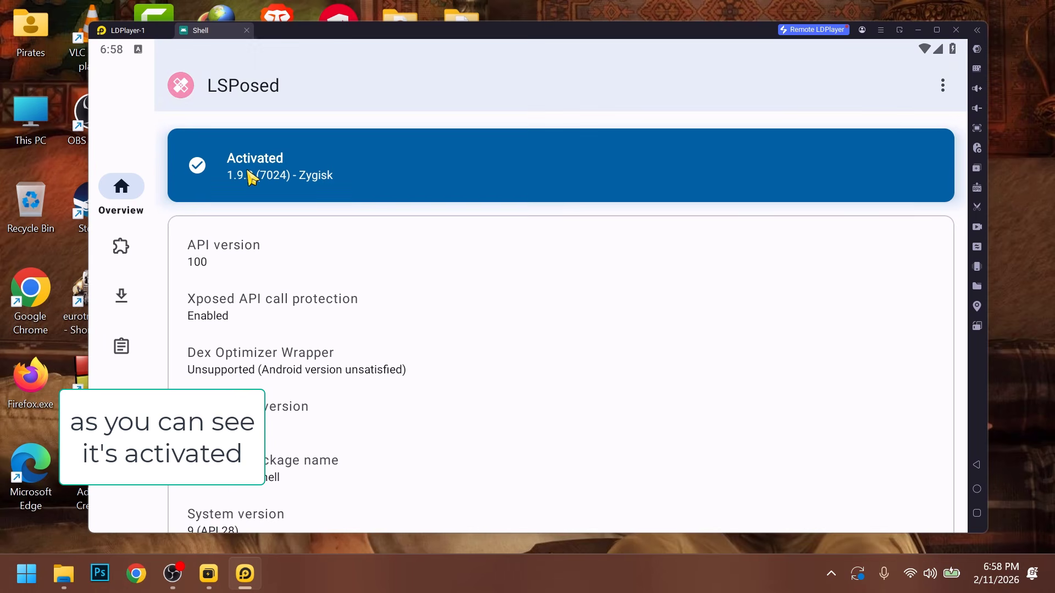
scroll(346, 371, down, 5)
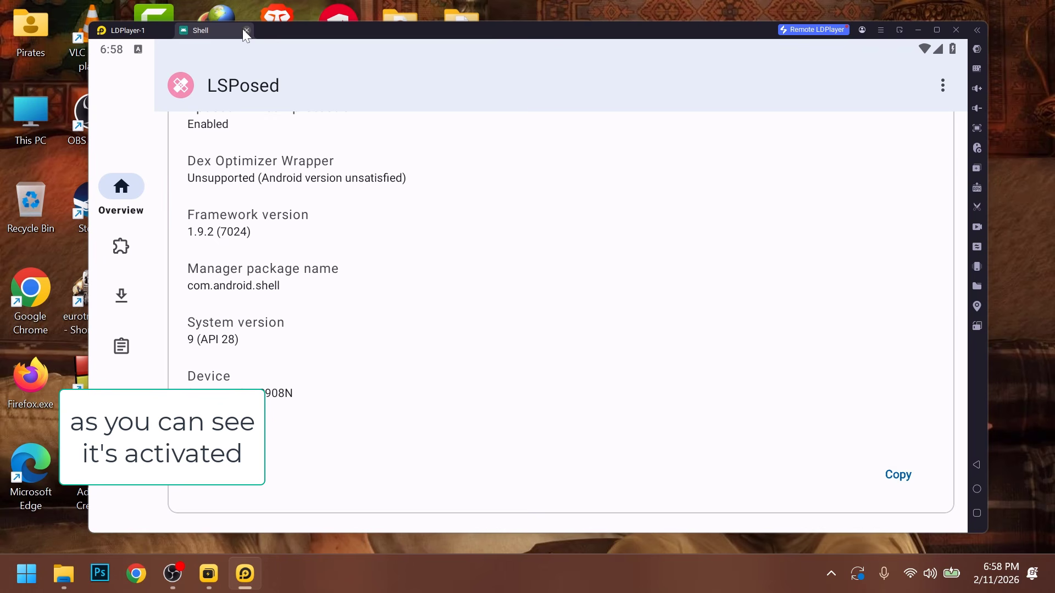
click(122, 246)
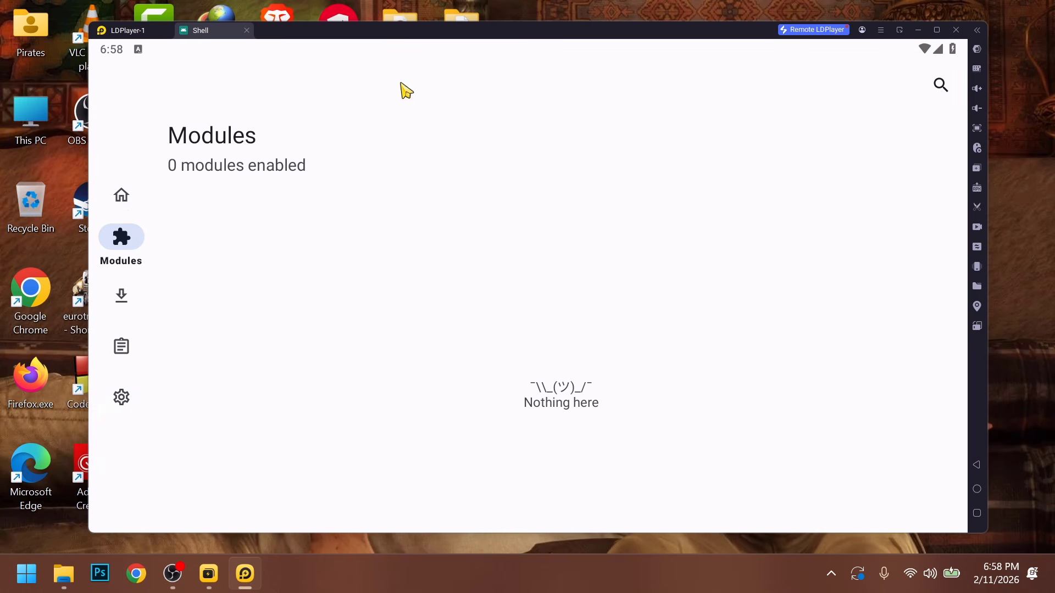
click(246, 30)
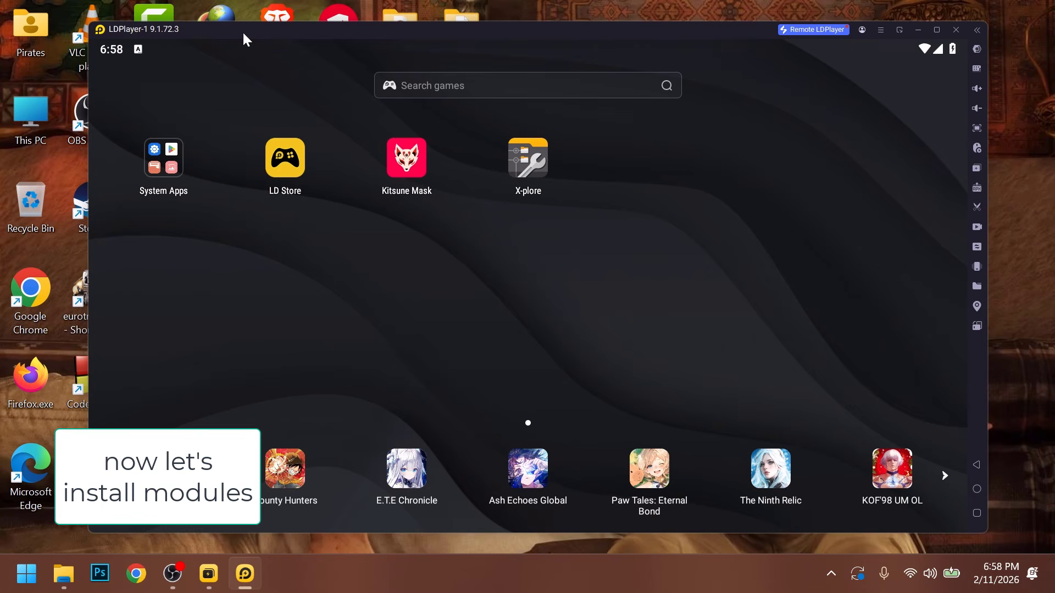
Install HMA-V3.6.1.r462.4524dde-release.apk from the tools folder into the emulator.
click(63, 573)
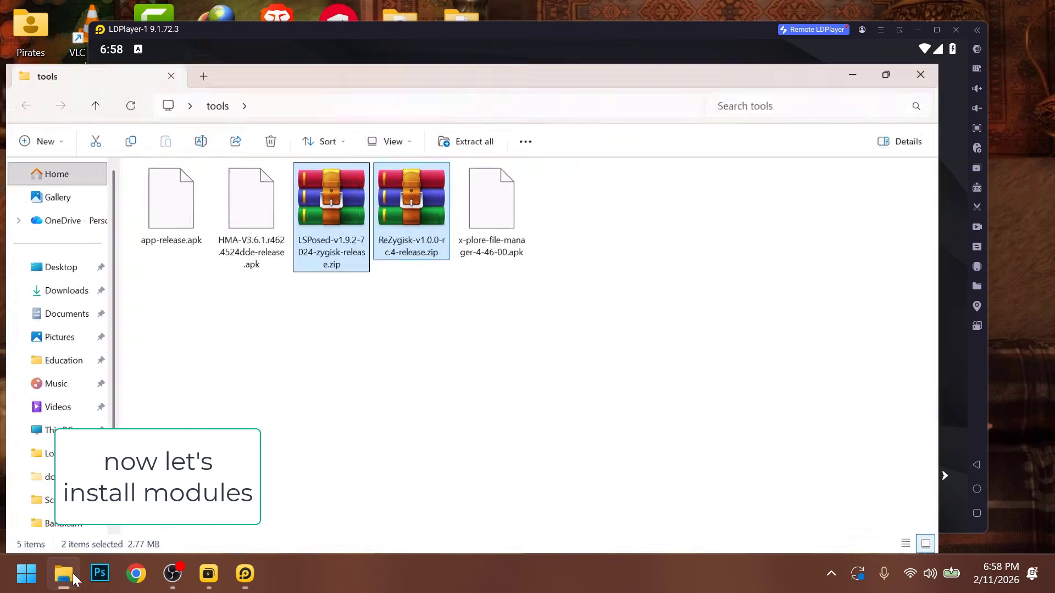
click(272, 159)
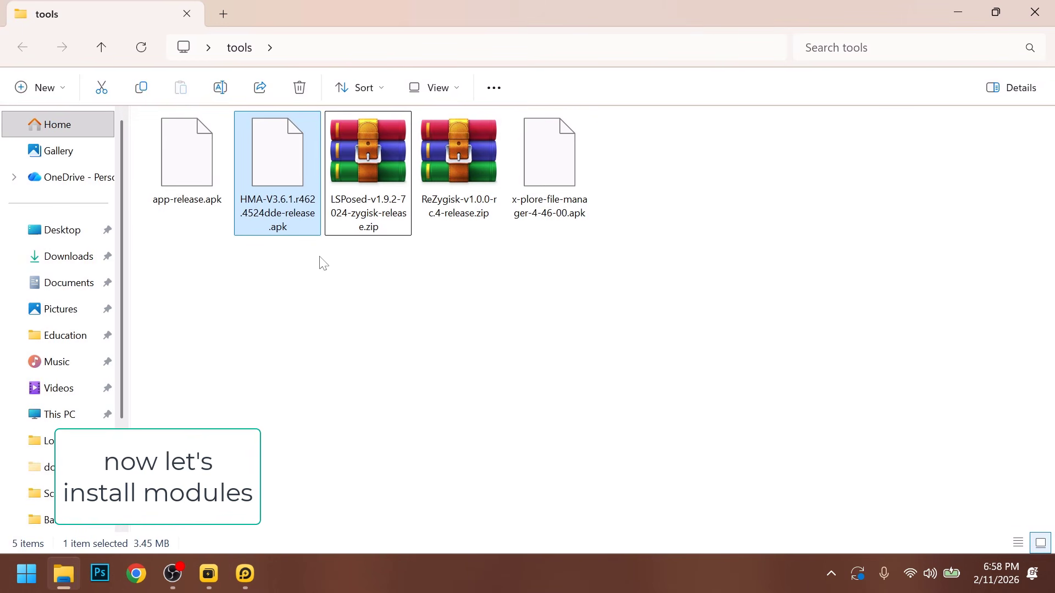
drag(280, 149, 685, 258)
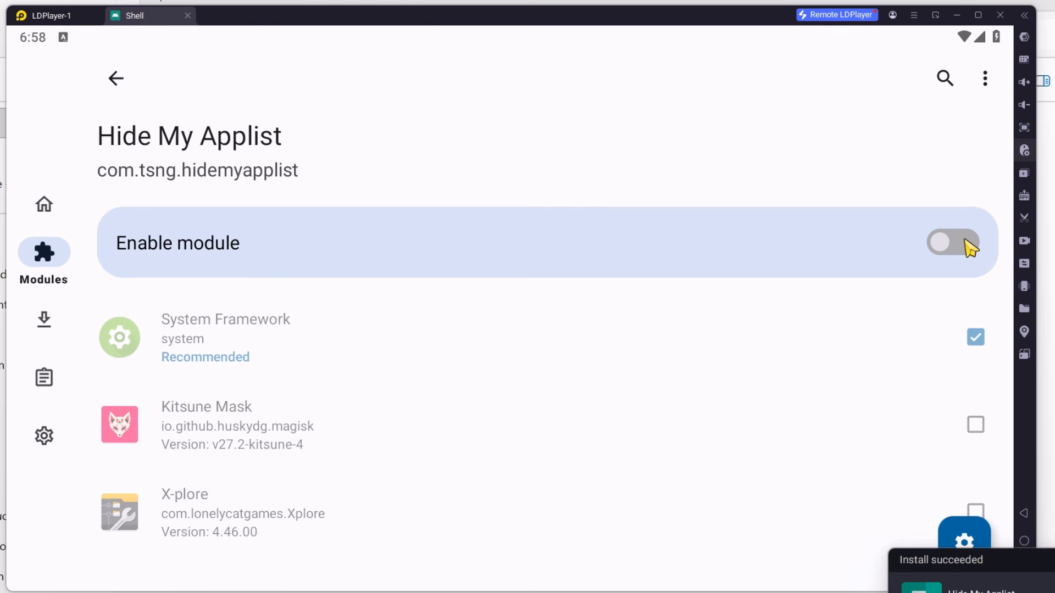
Enable the Hide My Applist module in LSPosed, dismiss the welcome message, and close the manager.
click(967, 242)
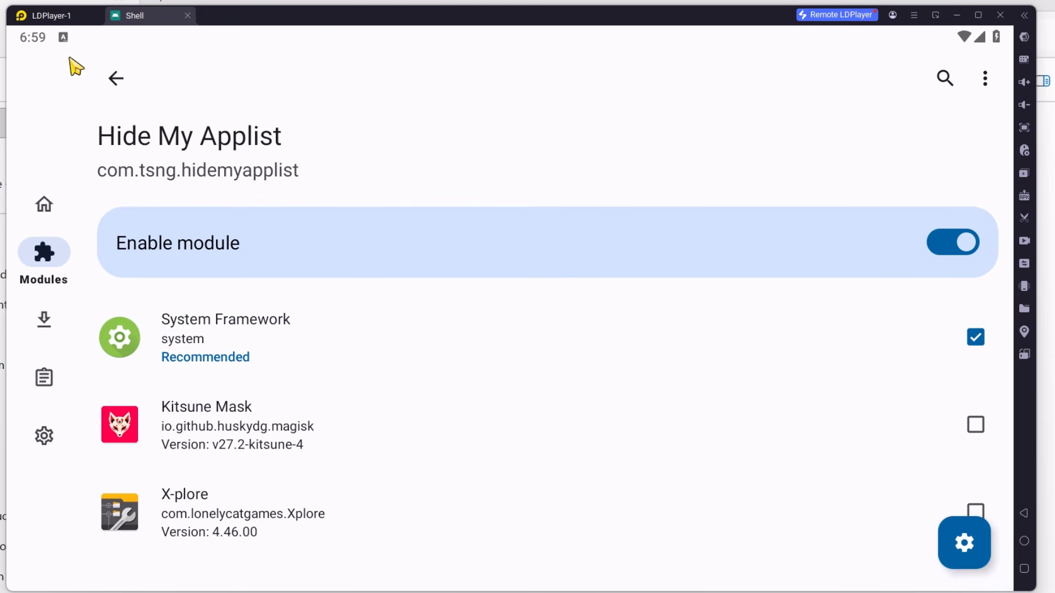
click(116, 78)
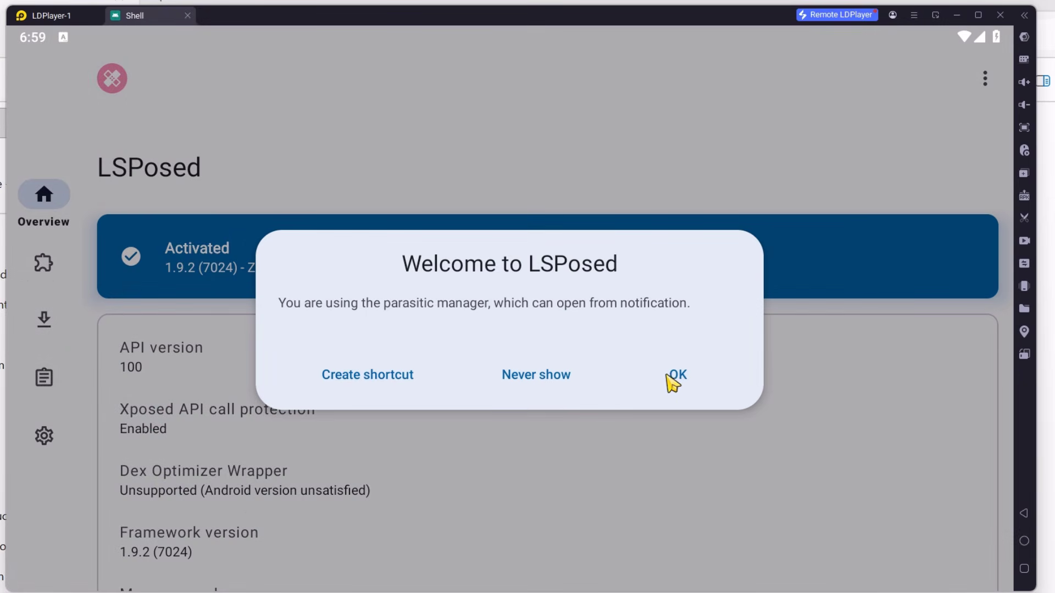
click(677, 375)
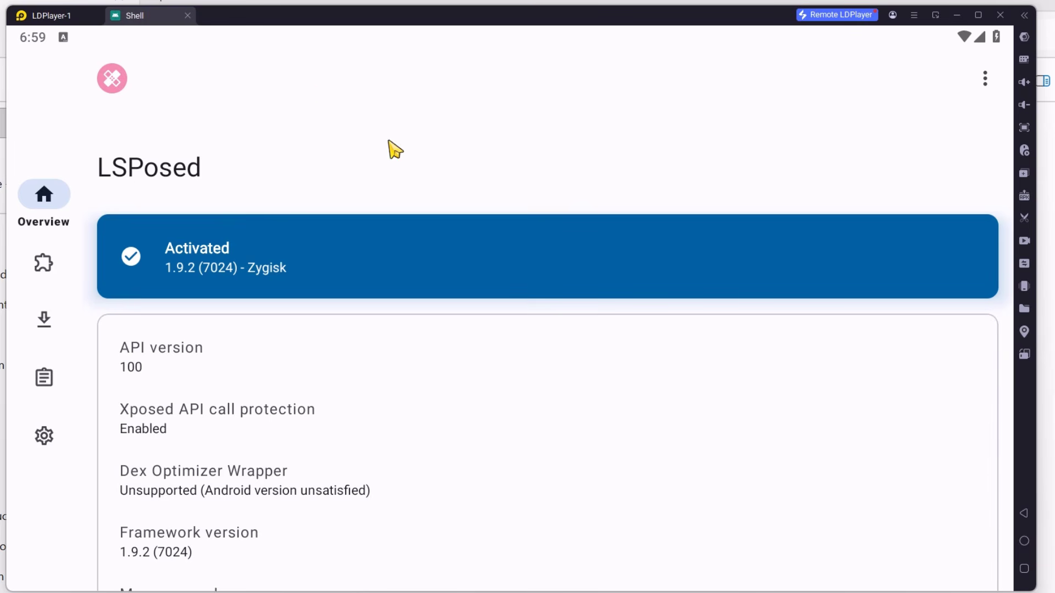
click(187, 15)
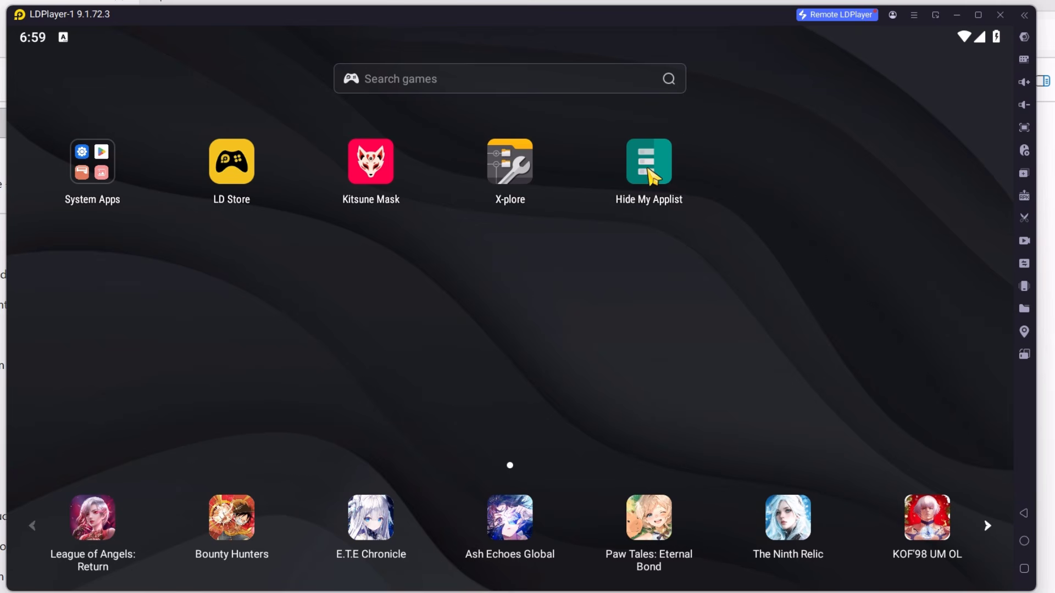
Launch Hide My Applist from the emulator's home screen and dismiss its V3.3.1 update notes.
click(647, 169)
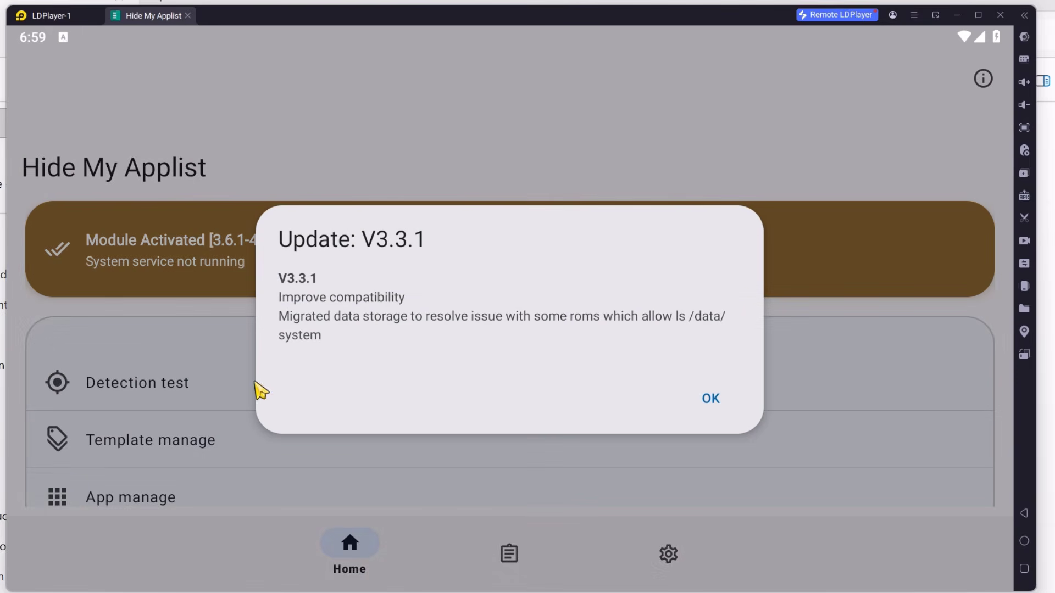
click(712, 399)
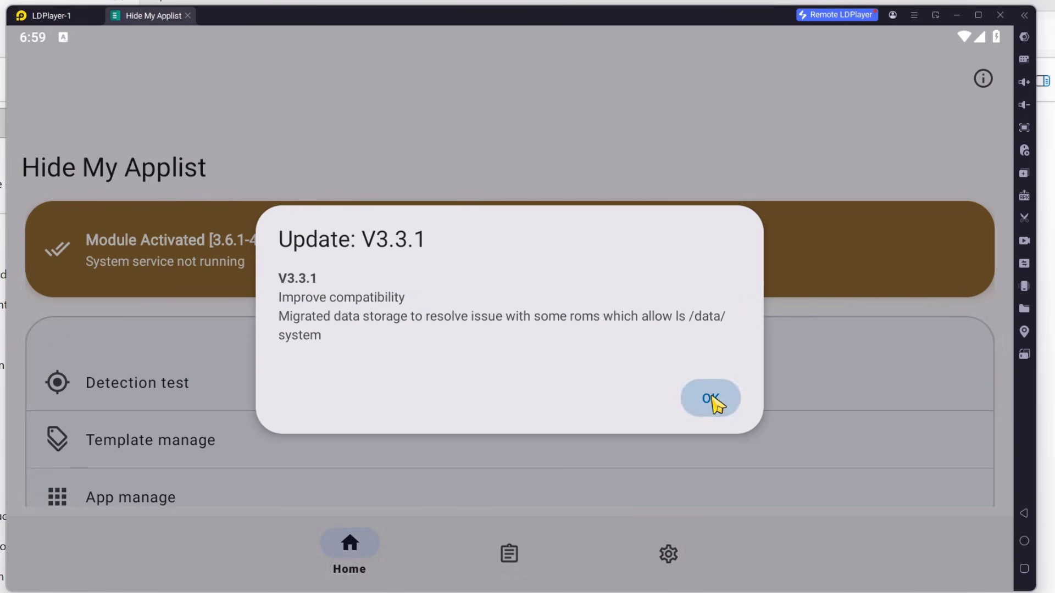
Create a blacklist template named "bank" in Hide My Applist's template management.
drag(338, 321, 388, 181)
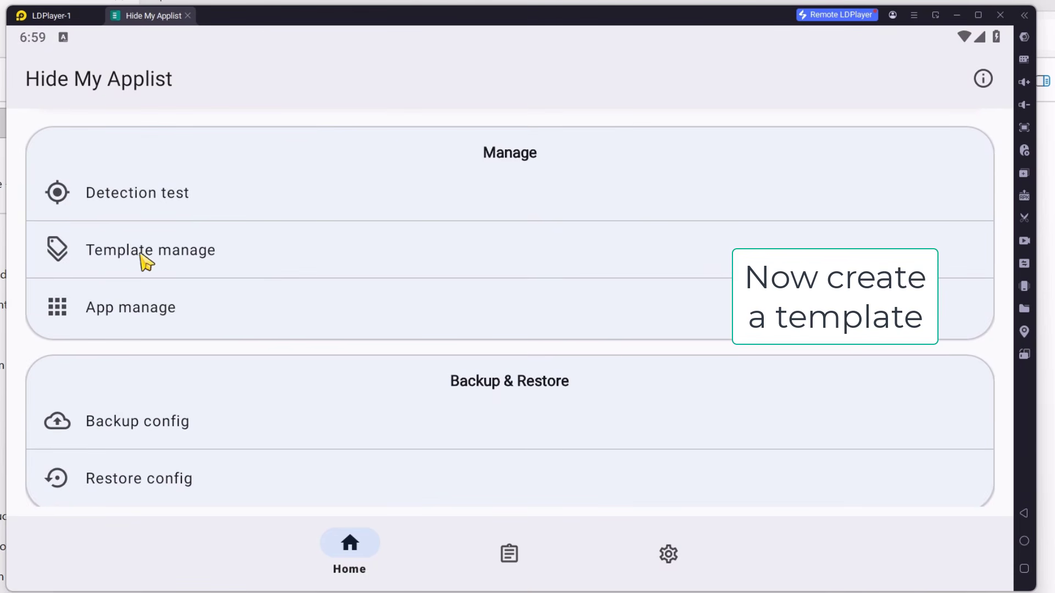
click(175, 264)
click(174, 267)
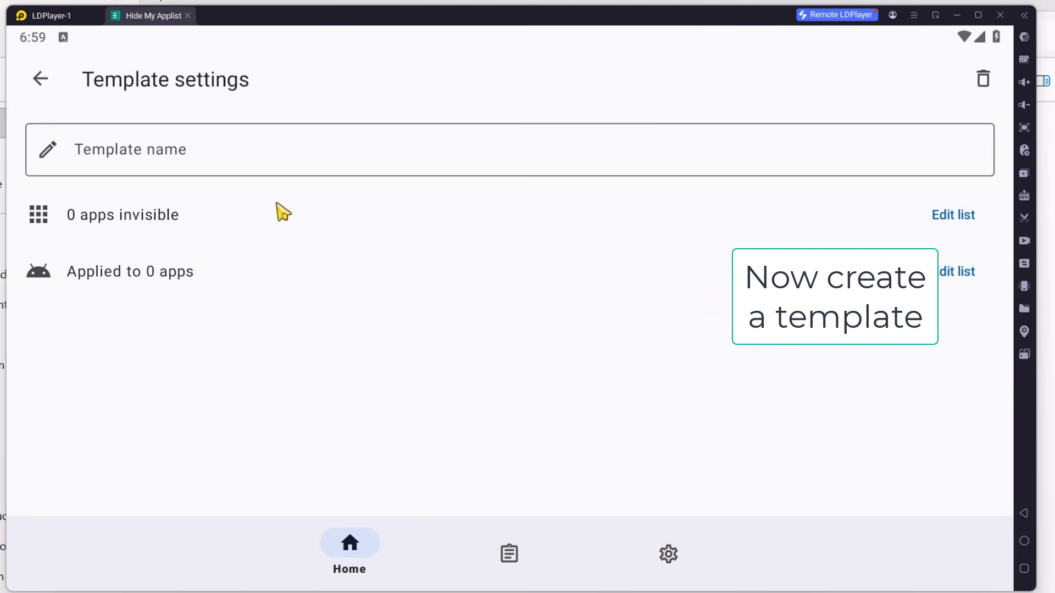
click(230, 169)
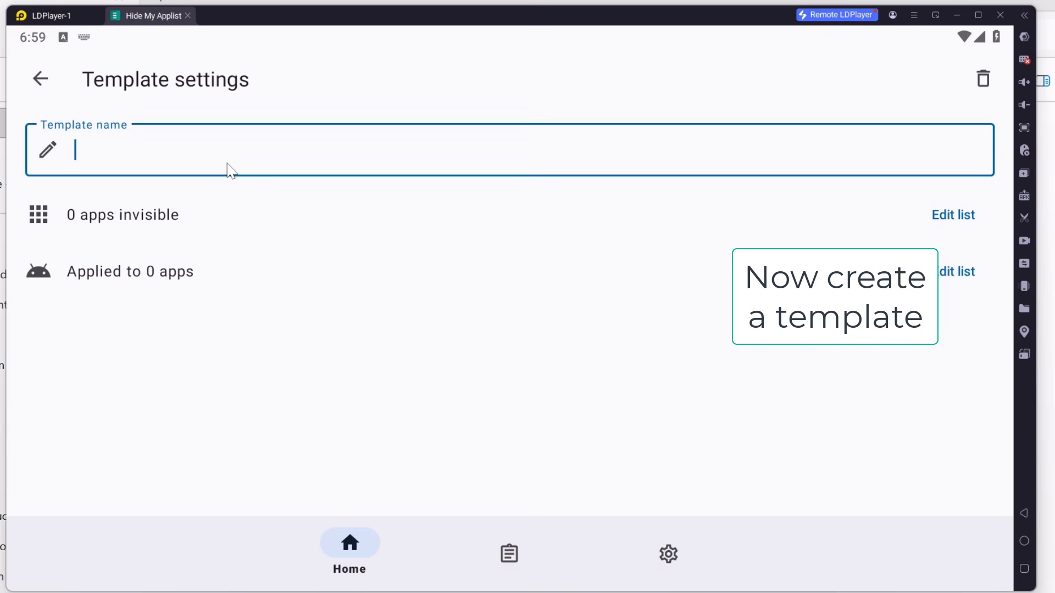
text(bank)
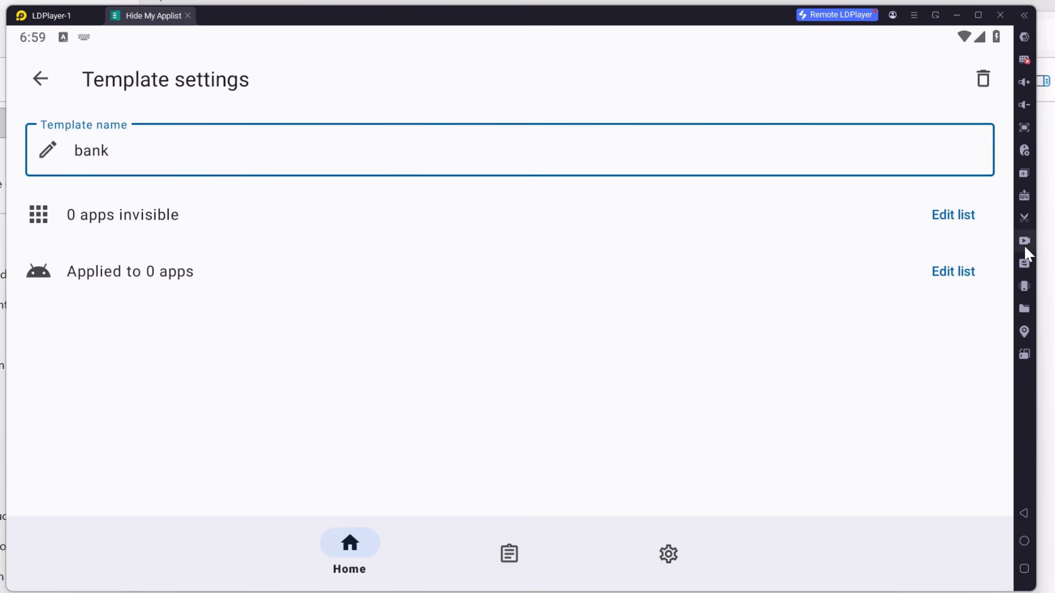
Add Hide My Applist and Kitsune Mask to the bank template's invisible apps, save the template, and close Hide My Applist.
click(971, 219)
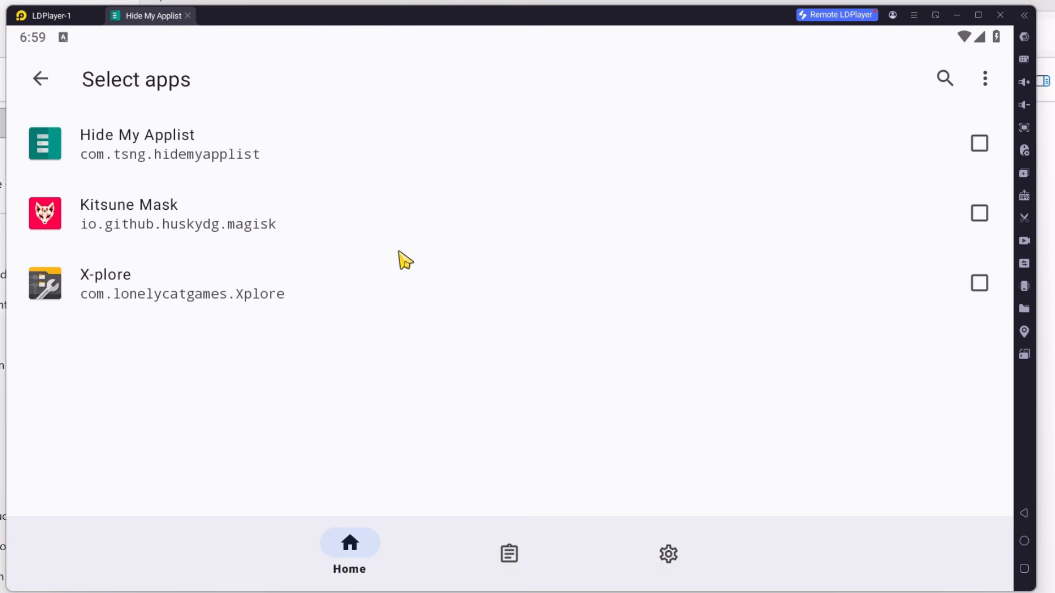
click(604, 159)
click(456, 216)
click(55, 81)
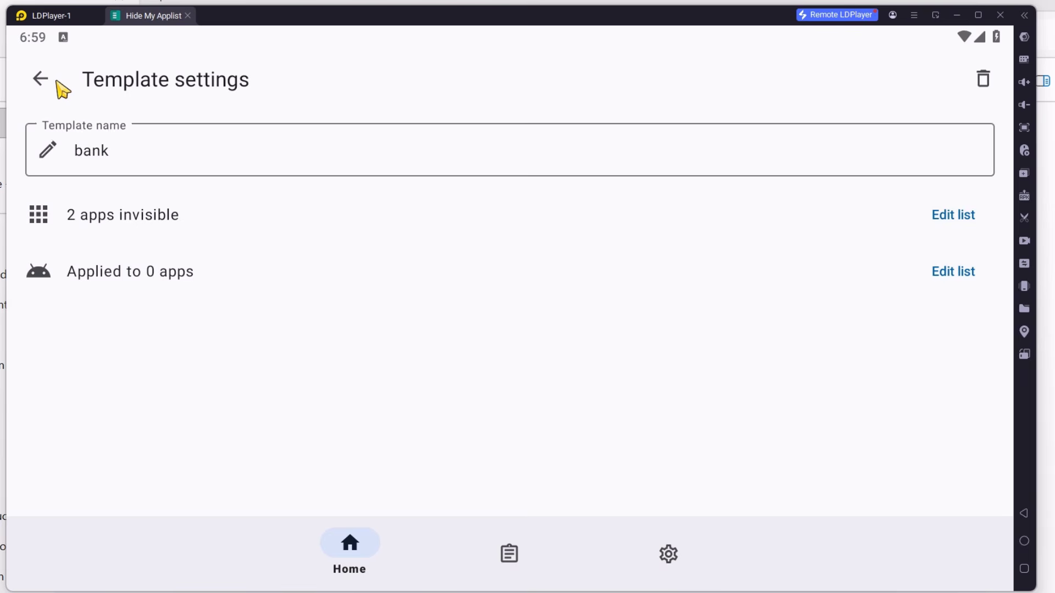
click(44, 82)
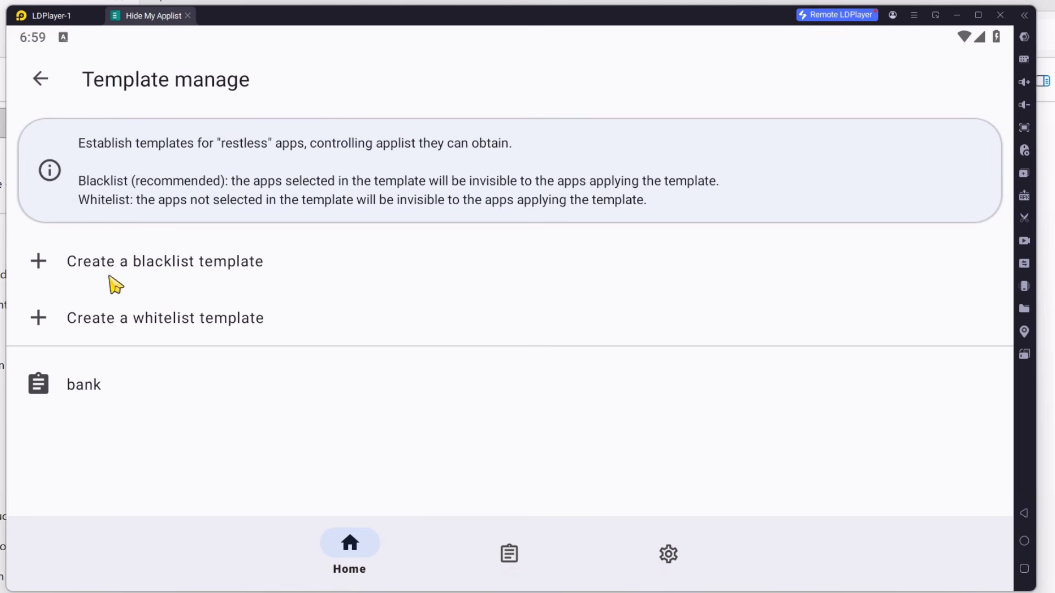
click(33, 83)
click(187, 16)
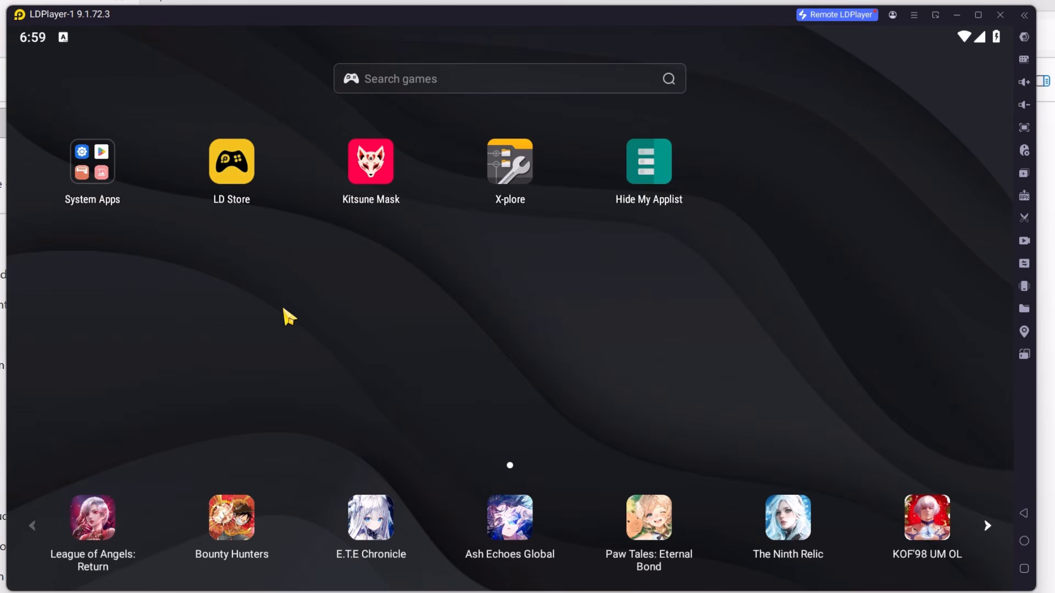
Search the Play Store for "ucb bank", install Unet by United Commercial Bank, and dismiss the install notification.
click(92, 186)
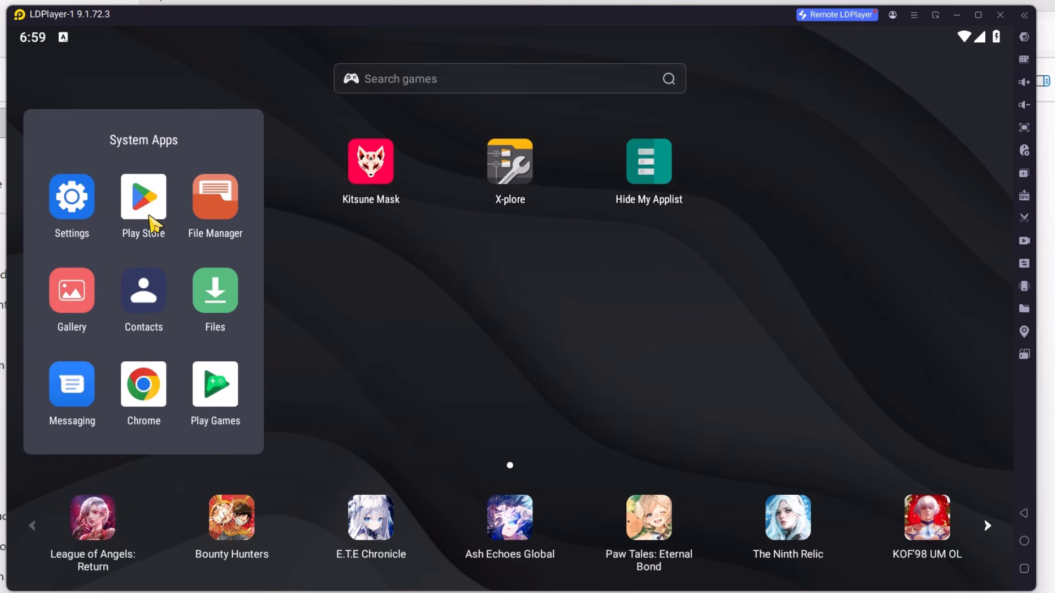
click(144, 198)
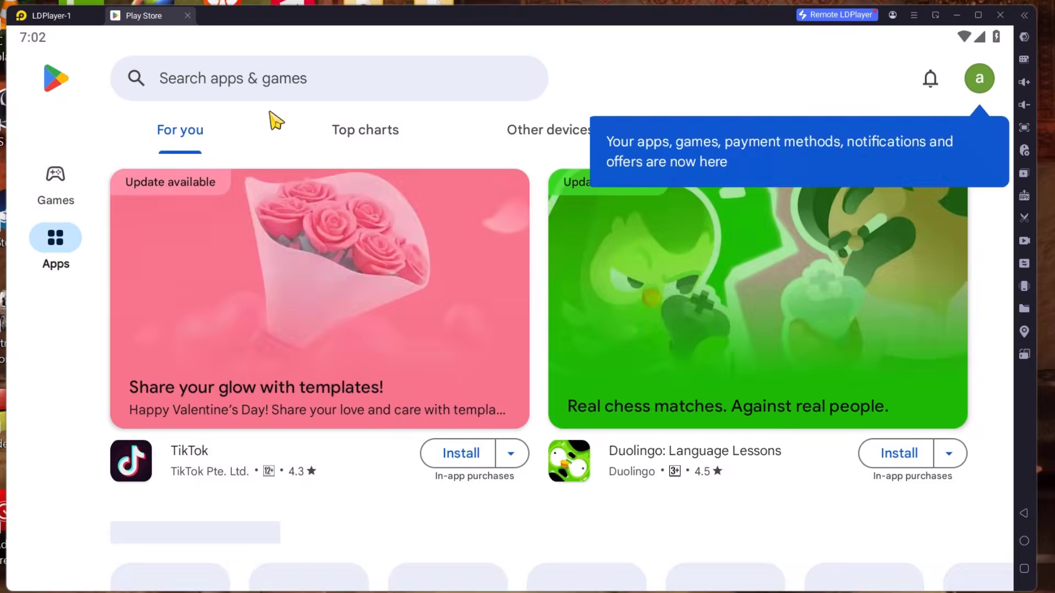
click(269, 98)
text(ucb bank)
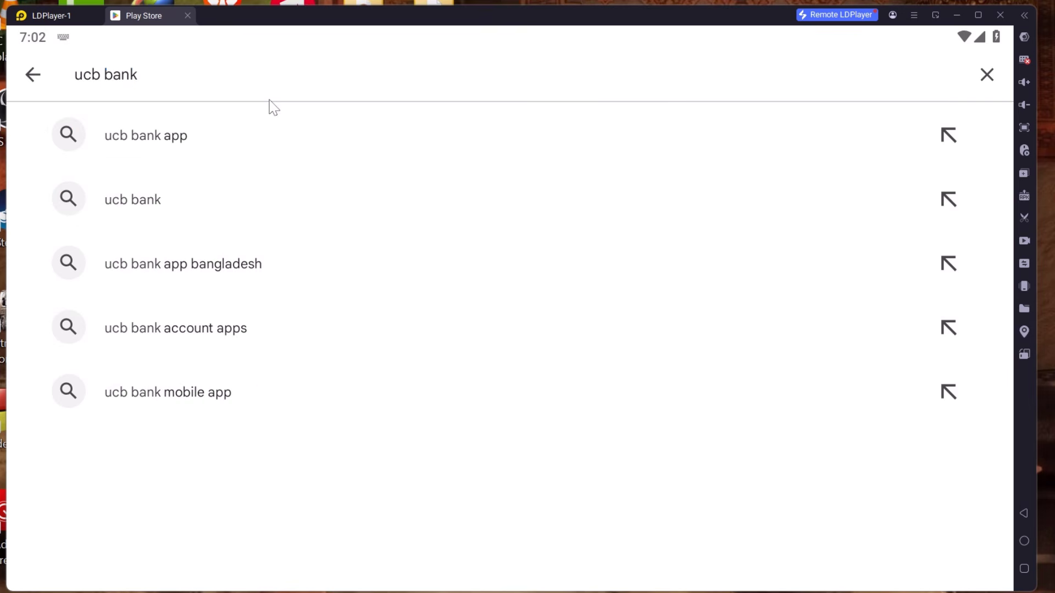
key(Return)
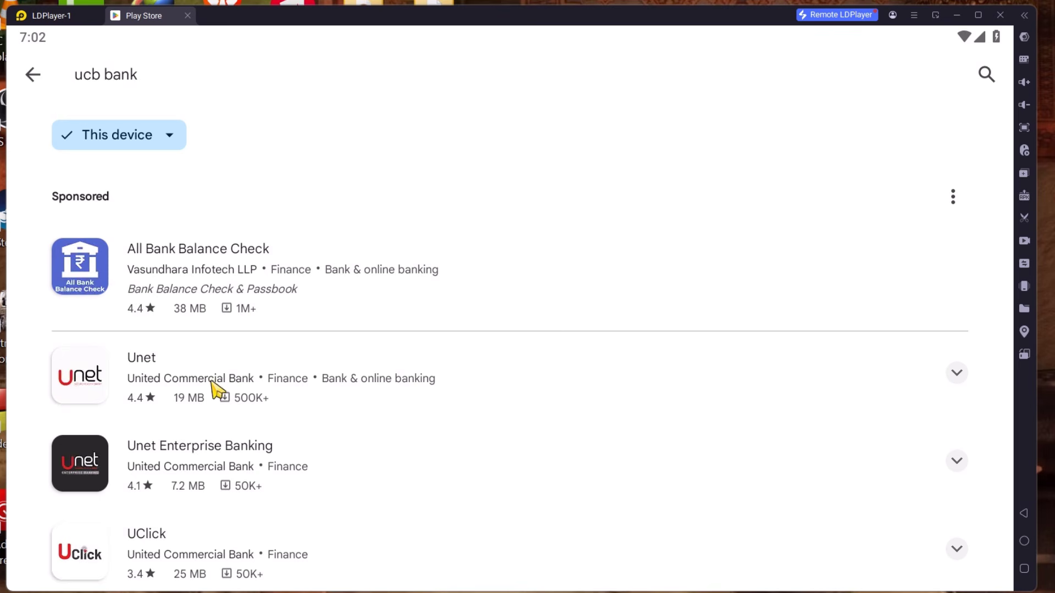
click(212, 390)
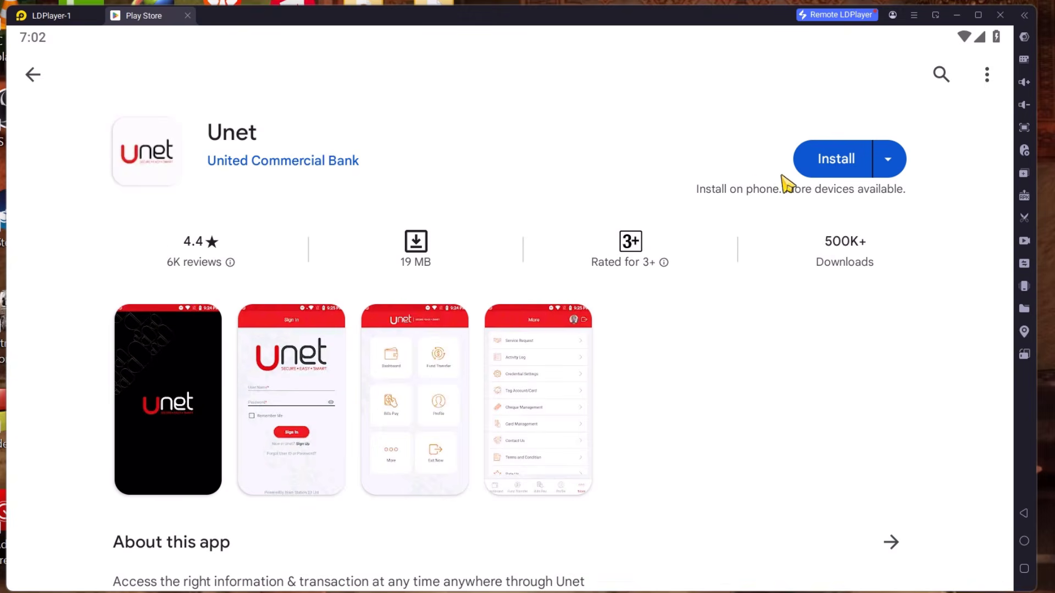
click(804, 164)
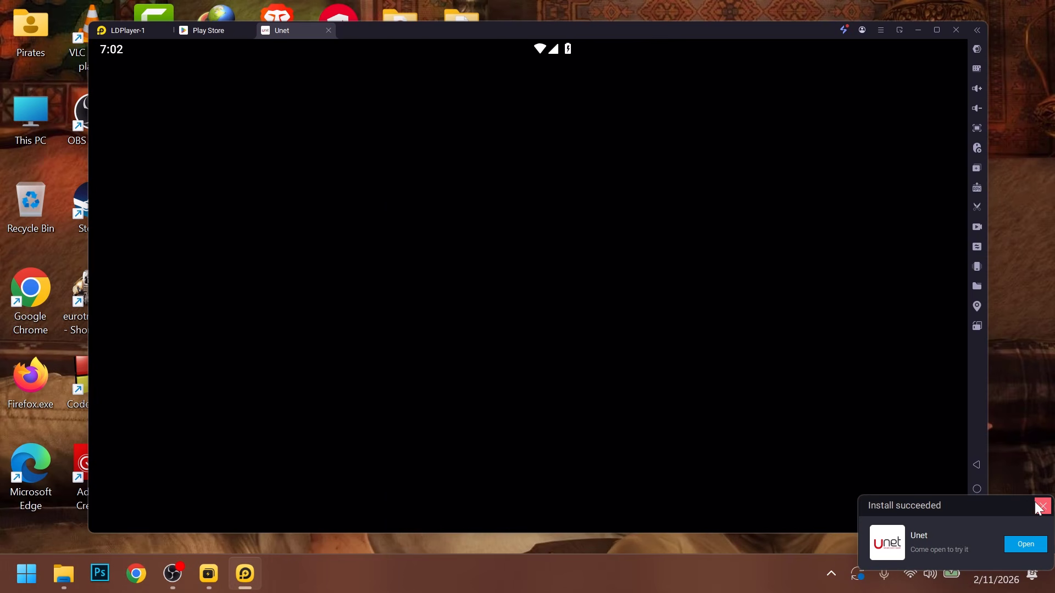
click(1038, 508)
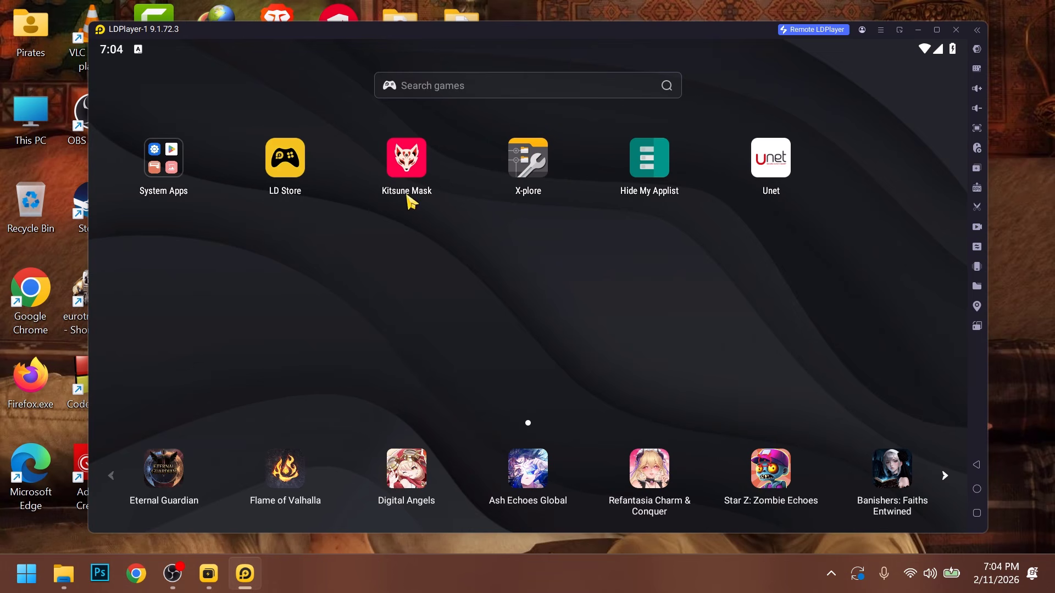
Add Unet to the SuList in Kitsune Mask's settings.
click(406, 184)
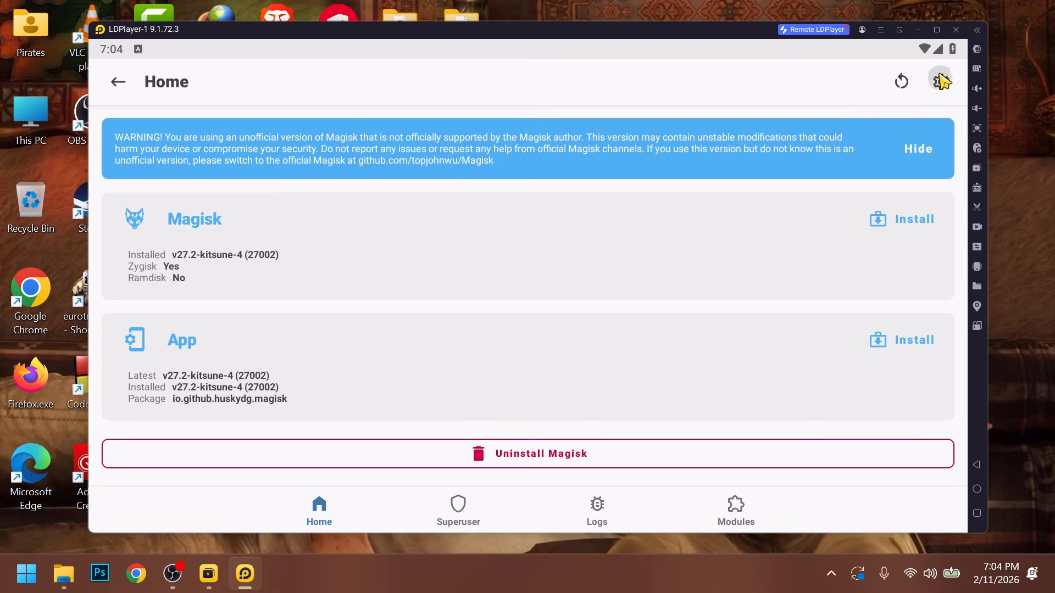
click(937, 79)
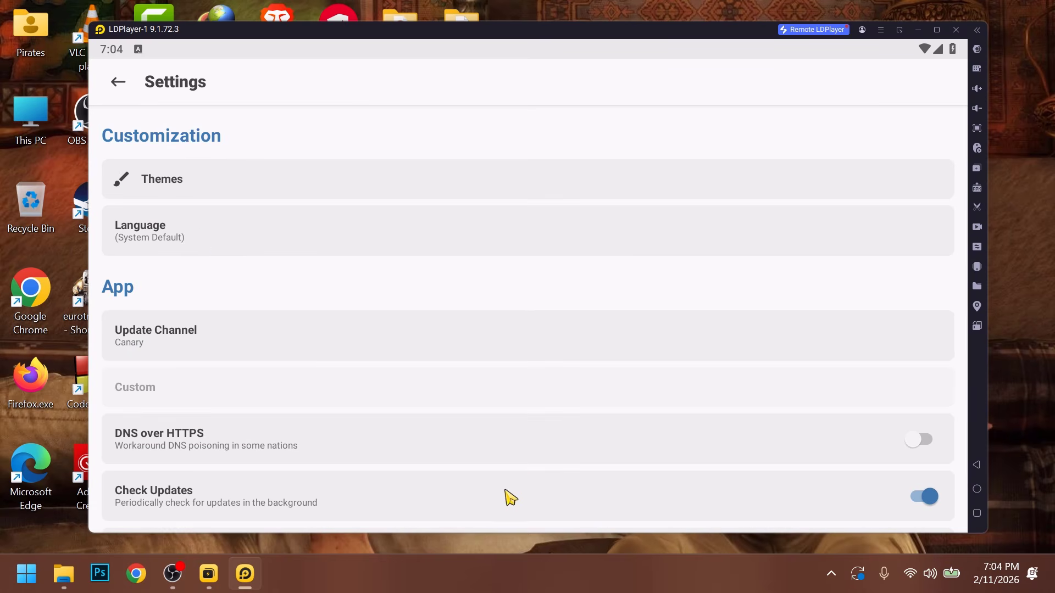
drag(506, 496, 503, 378)
scroll(503, 378, down, 5)
scroll(423, 292, down, 1)
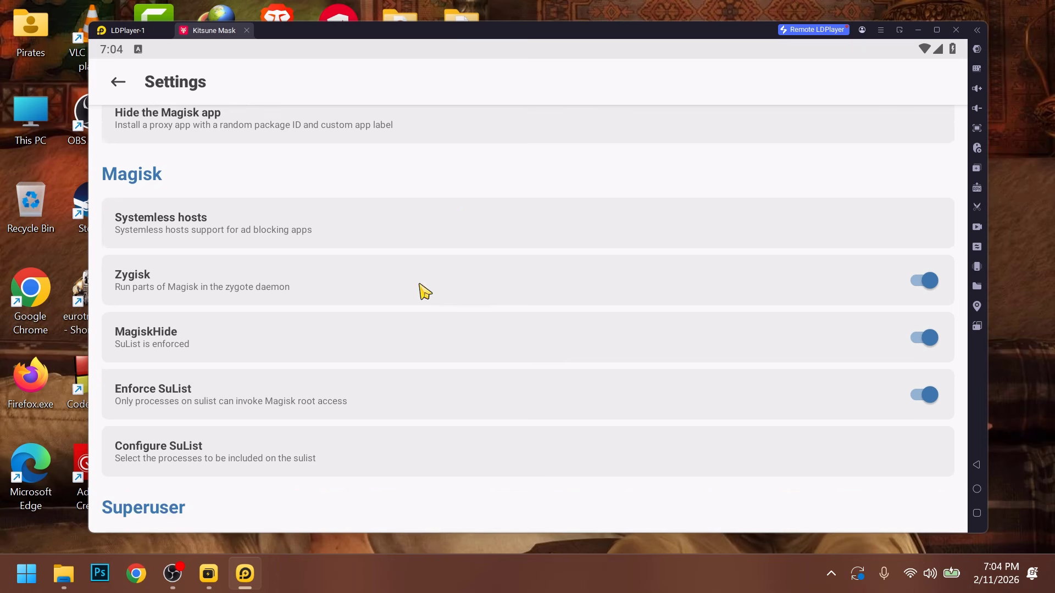
click(551, 437)
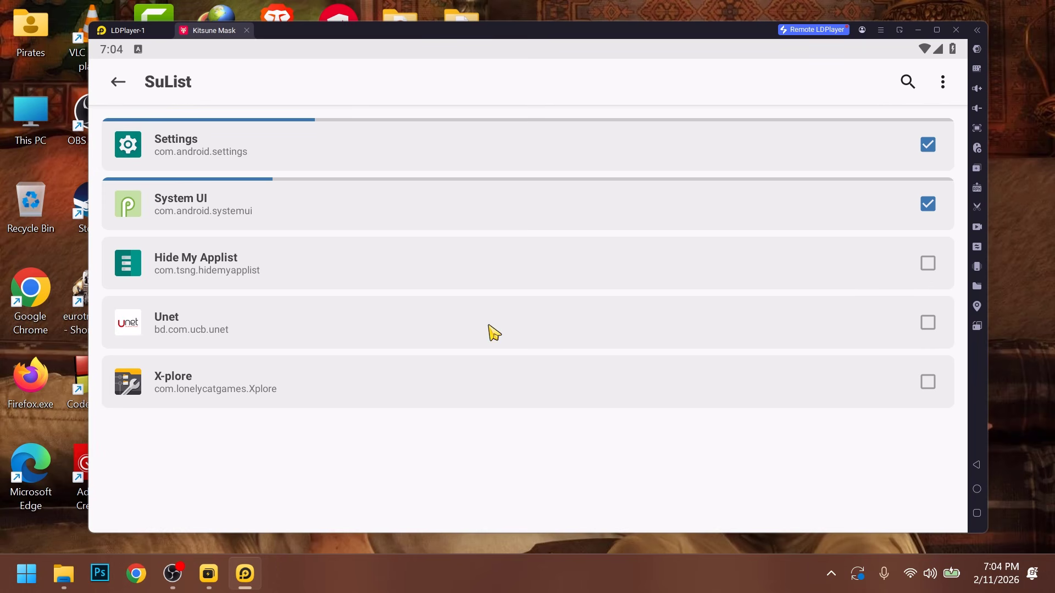
click(551, 325)
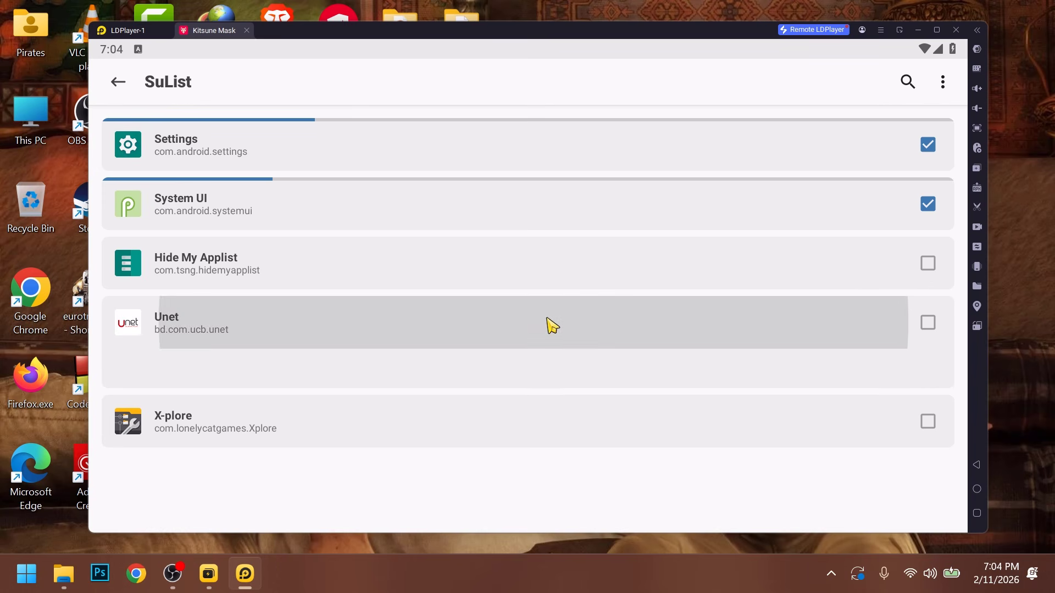
click(927, 324)
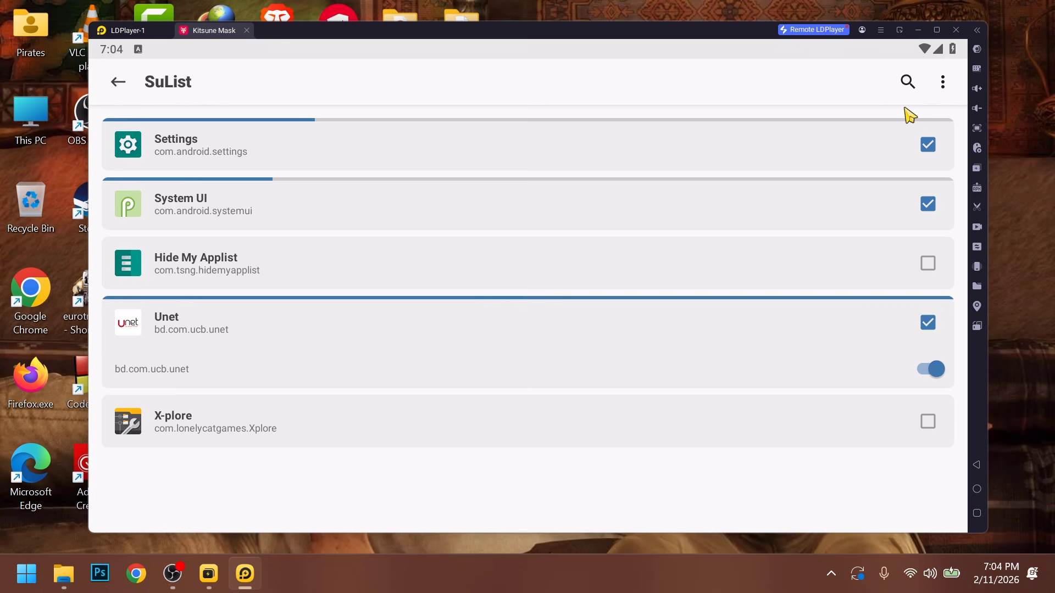
Show system apps in the SuList, add Google Play Store, Google Play services, Google Play Games and Google Services Framework, and close Kitsune Mask.
click(943, 84)
click(931, 89)
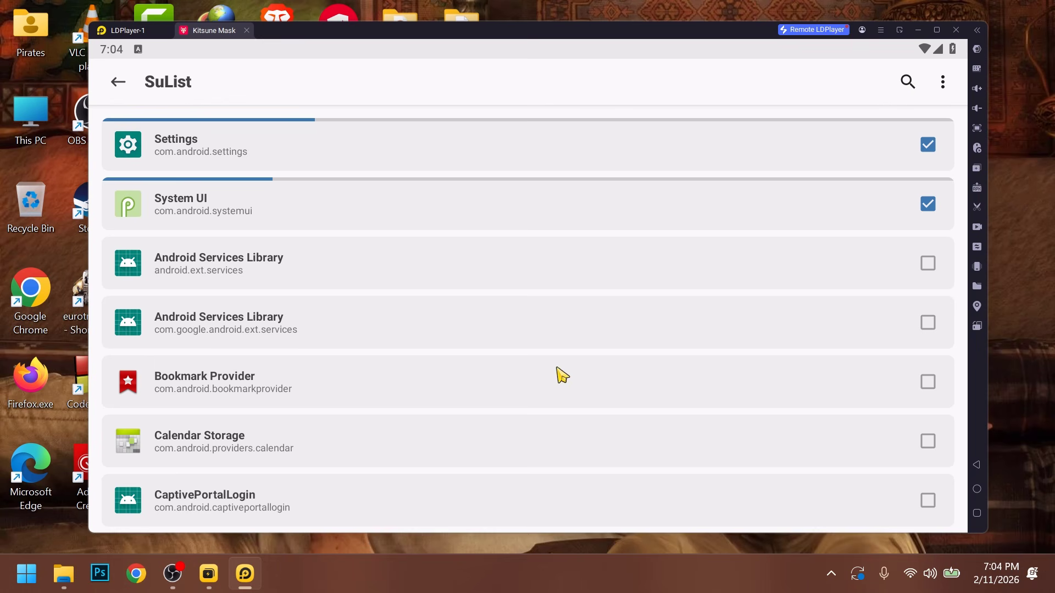
scroll(562, 376, down, 15)
scroll(615, 372, up, 5)
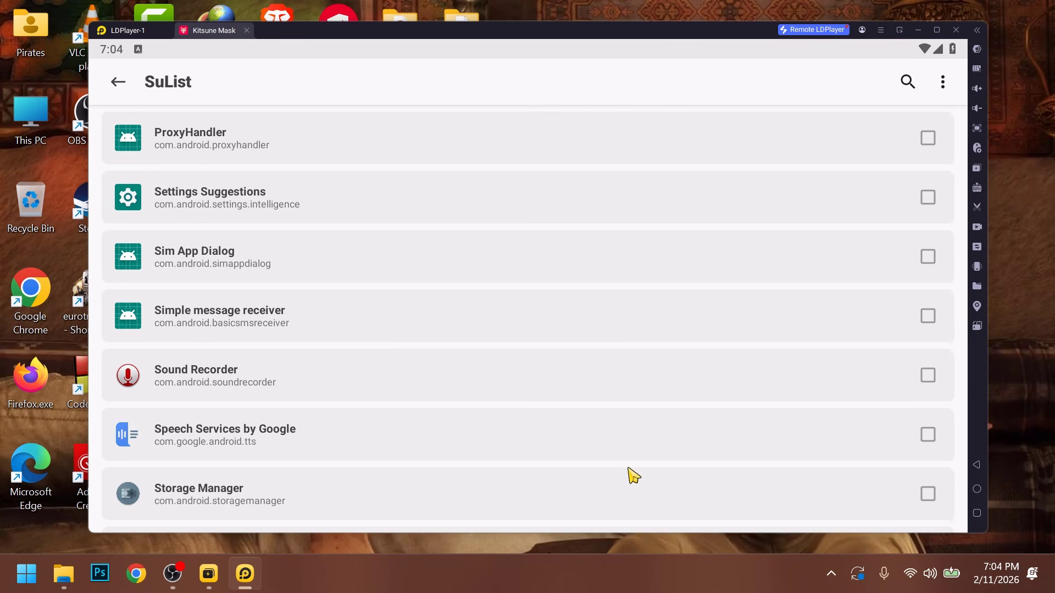
scroll(616, 452, up, 15)
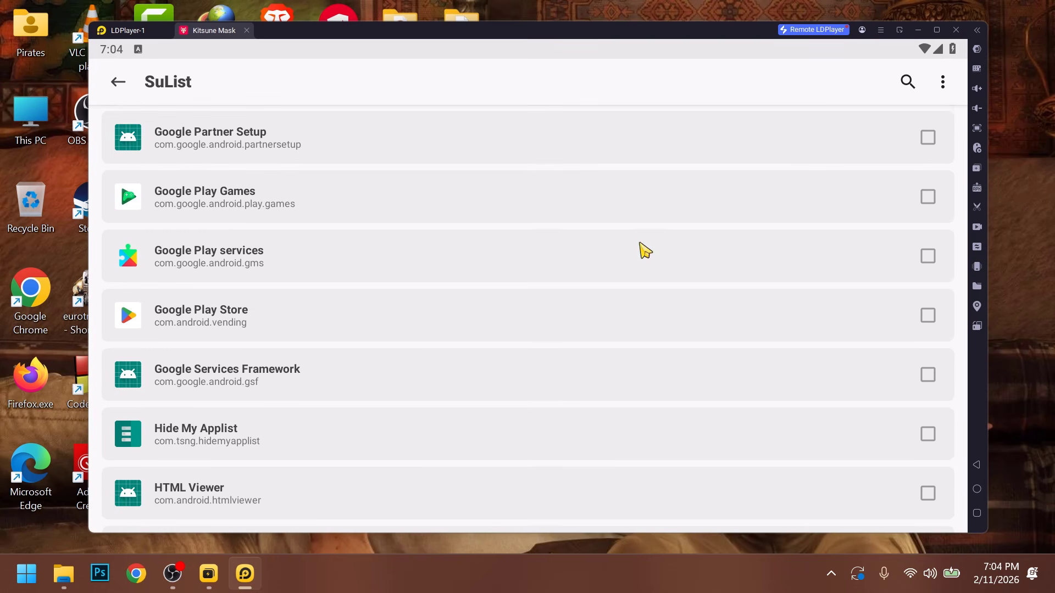
click(929, 317)
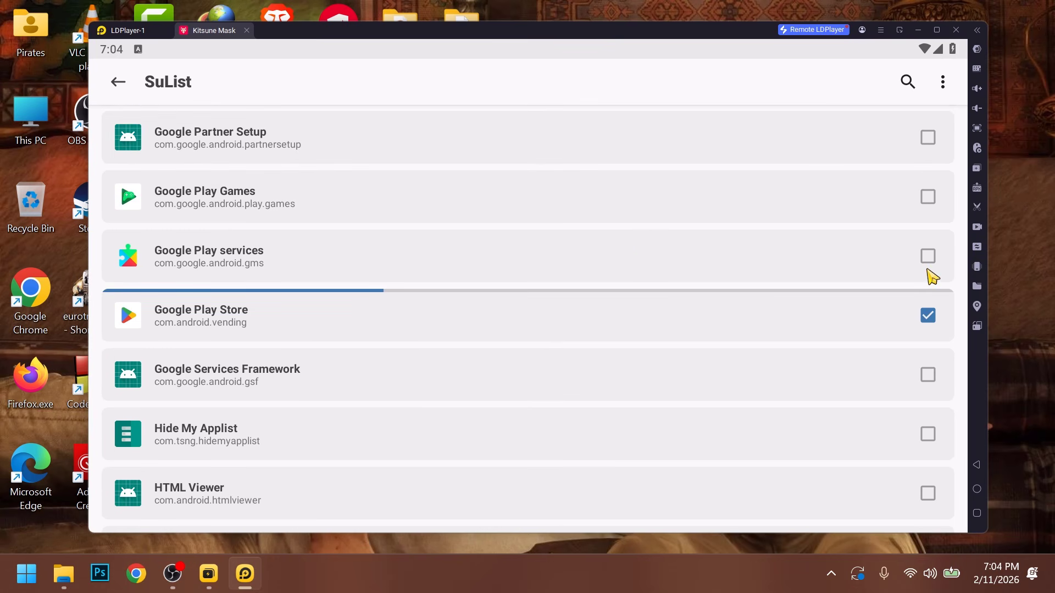
click(929, 257)
click(931, 198)
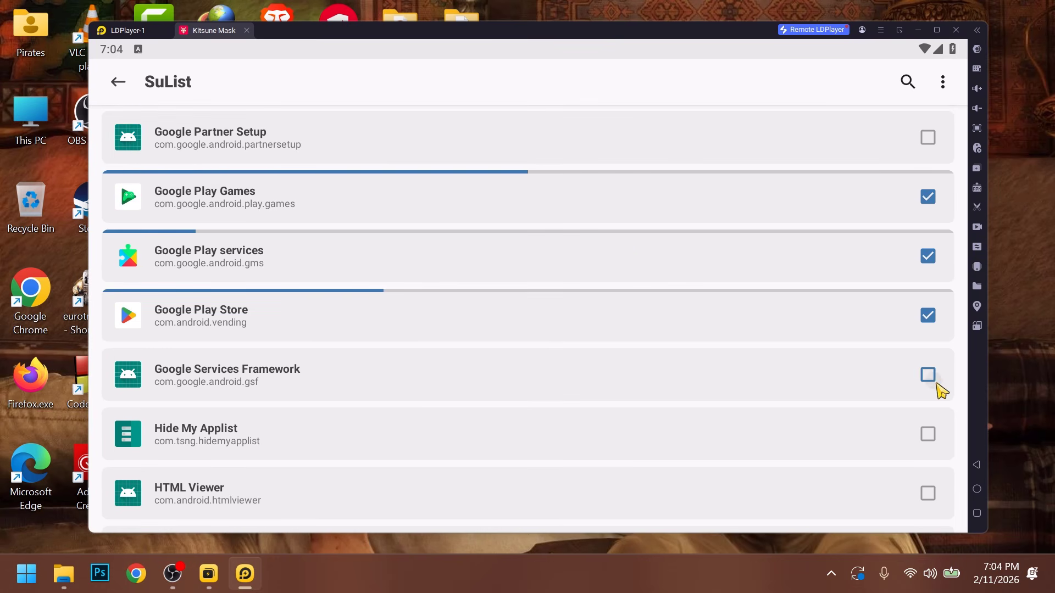
click(928, 376)
click(117, 82)
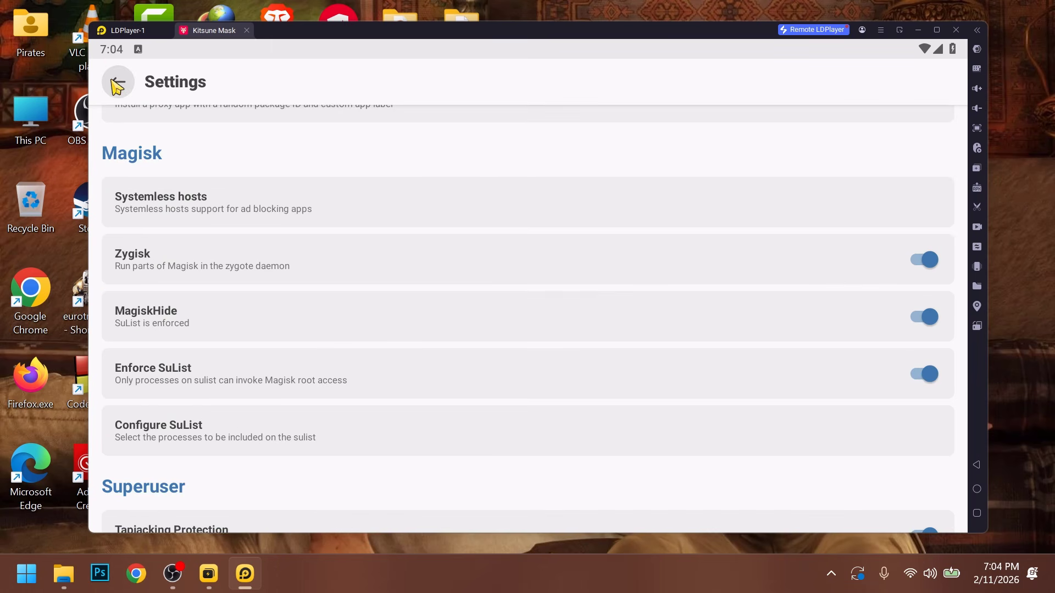
scroll(289, 287, down, 5)
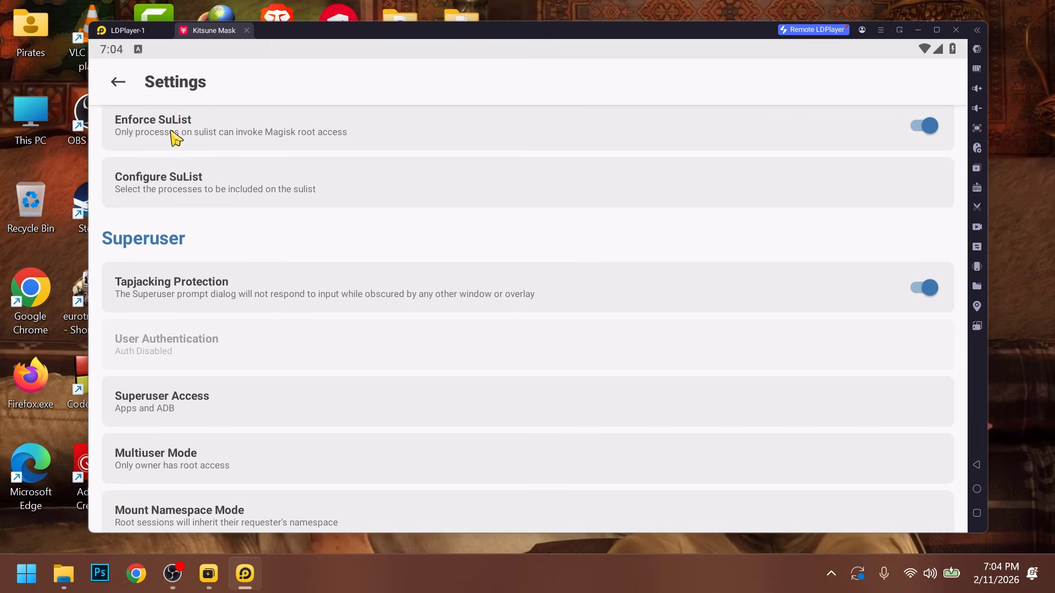
click(118, 82)
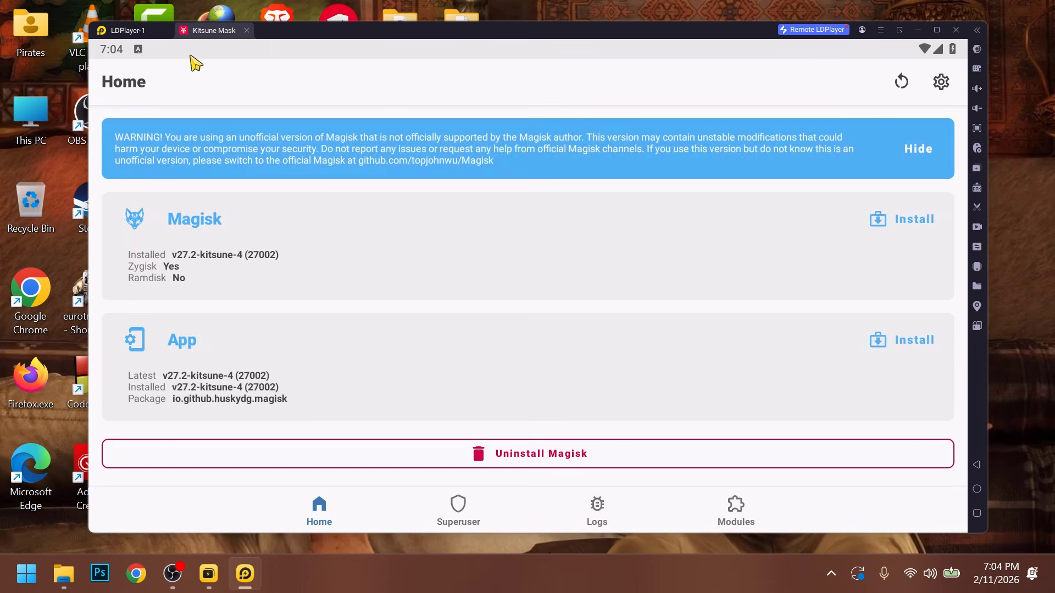
click(246, 30)
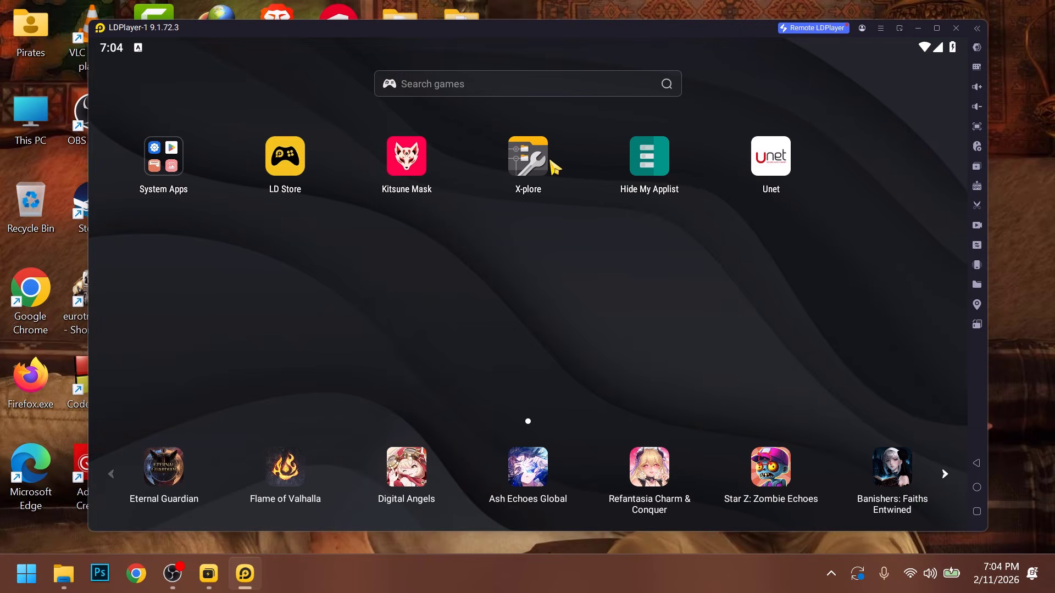
Enable hiding for Unet in Hide My Applist's app management.
click(636, 166)
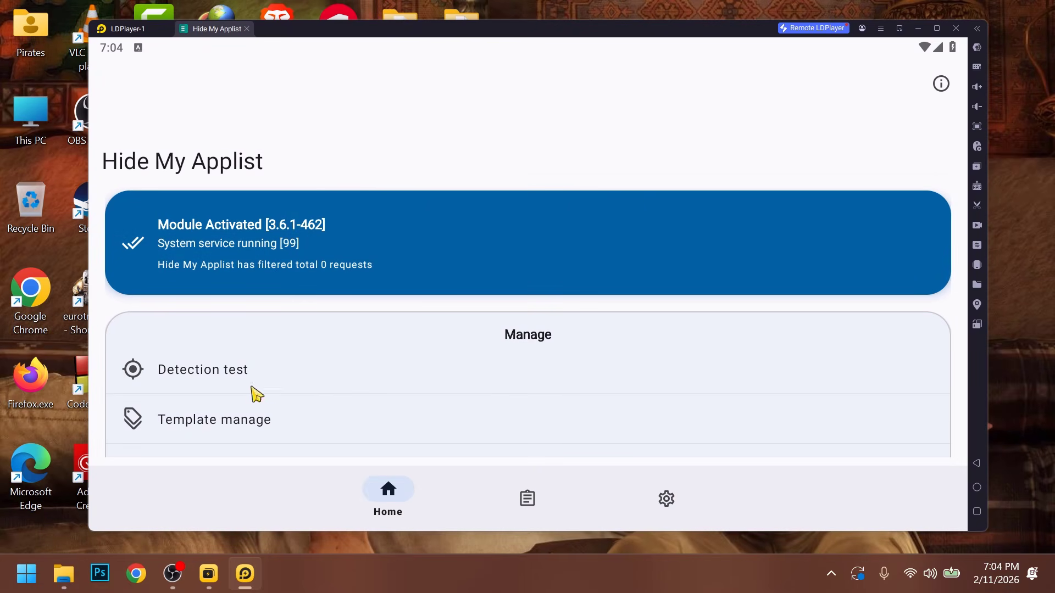
scroll(252, 330, down, 3)
click(228, 336)
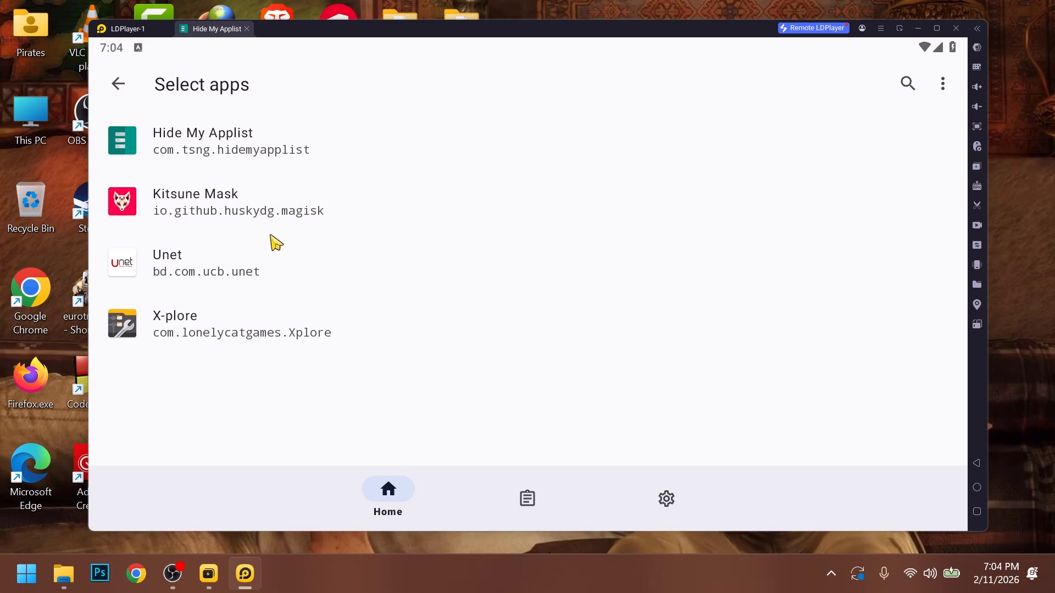
click(216, 203)
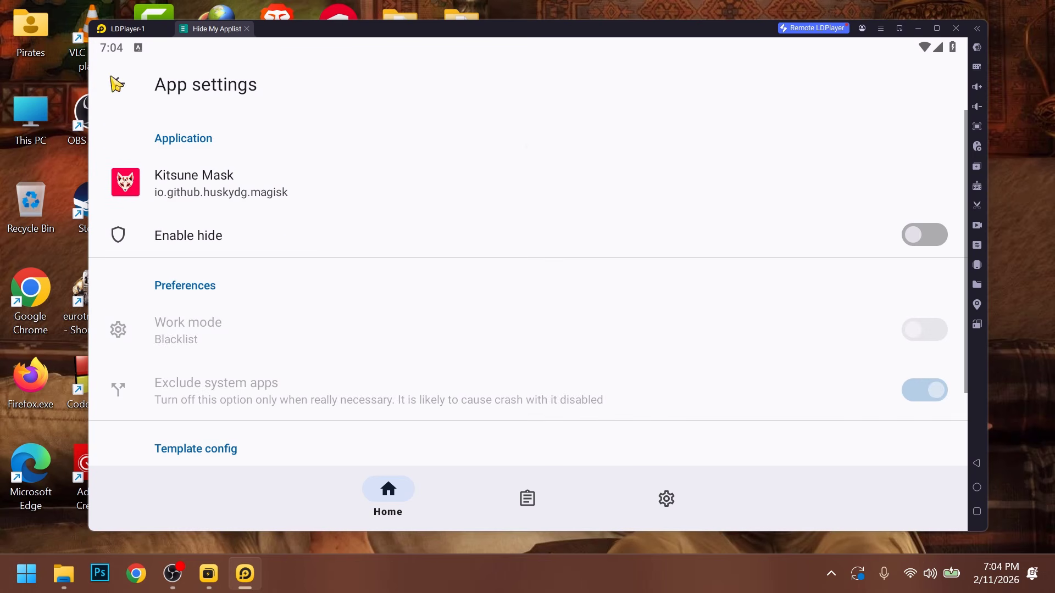
click(118, 83)
click(170, 258)
click(934, 233)
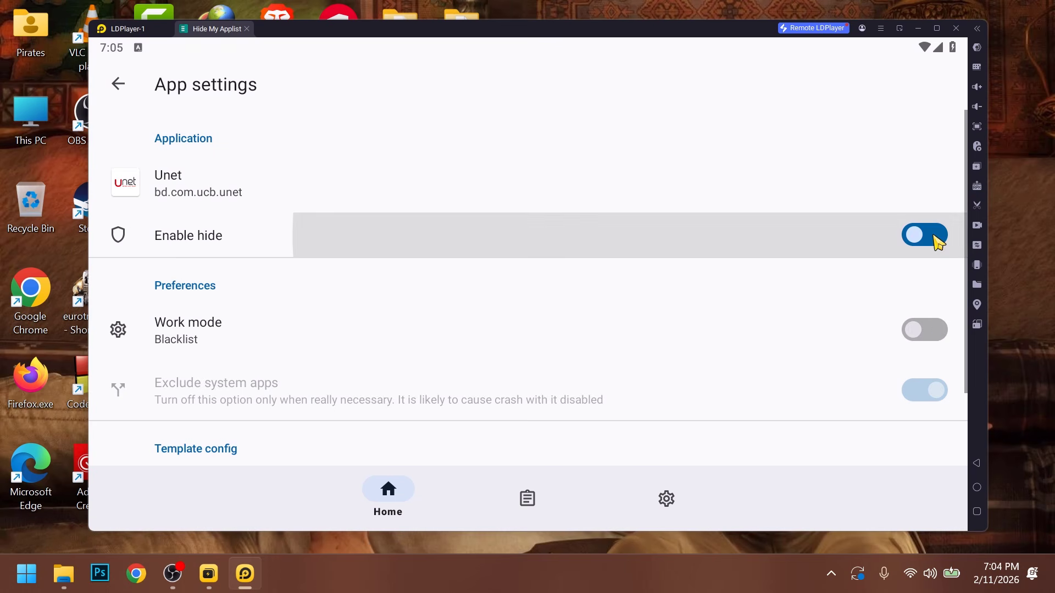
Apply the "bank" template to Unet in Hide My Applist and return to the app list.
scroll(571, 344, down, 1)
scroll(571, 344, down, 2)
click(270, 423)
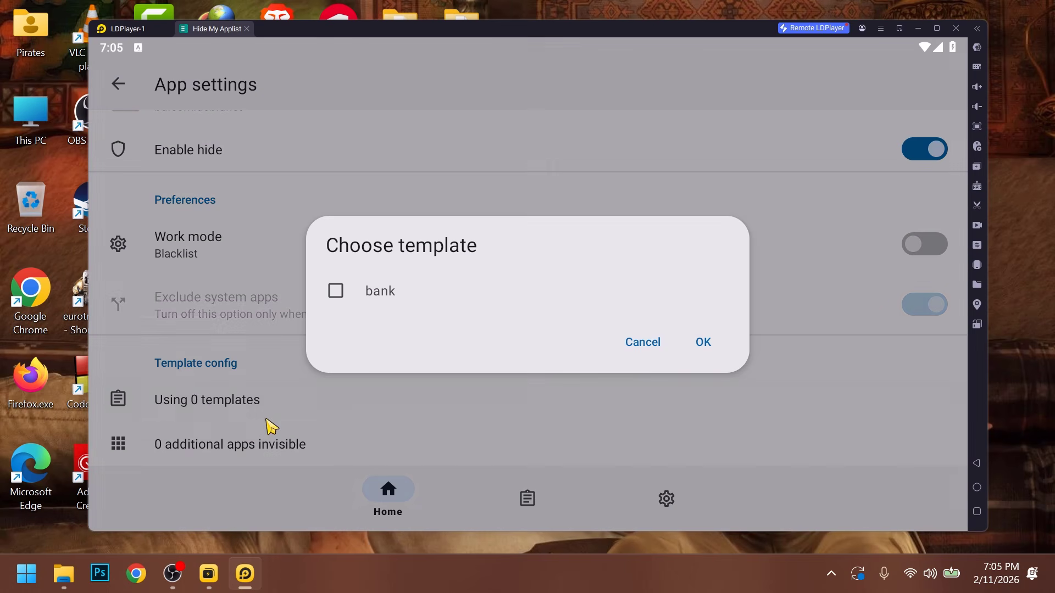
click(372, 291)
click(708, 350)
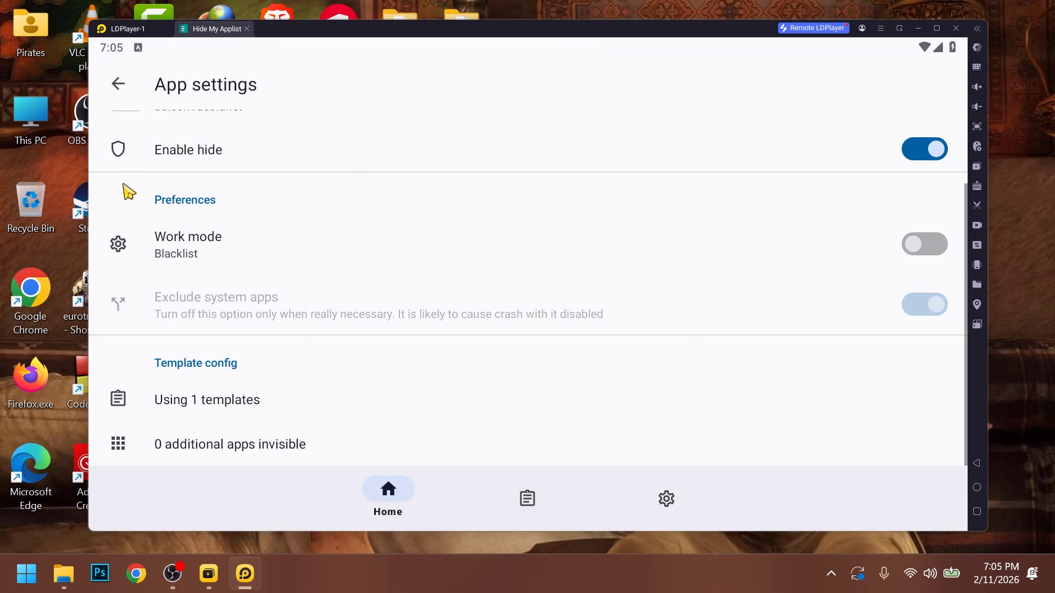
click(118, 85)
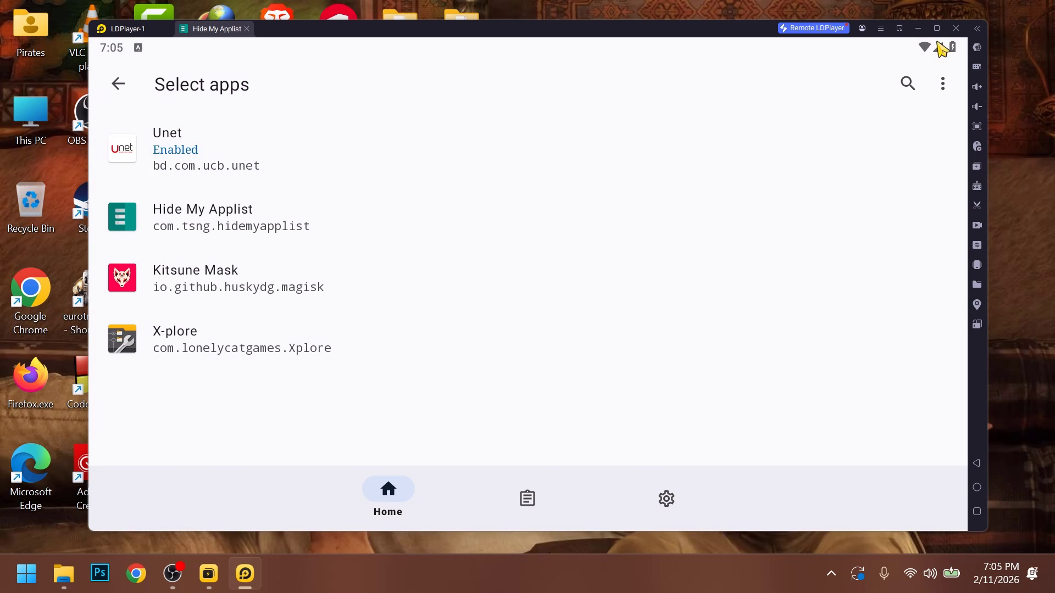
Restart the LDPlayer instance and launch Unet from its home screen.
click(955, 28)
click(496, 295)
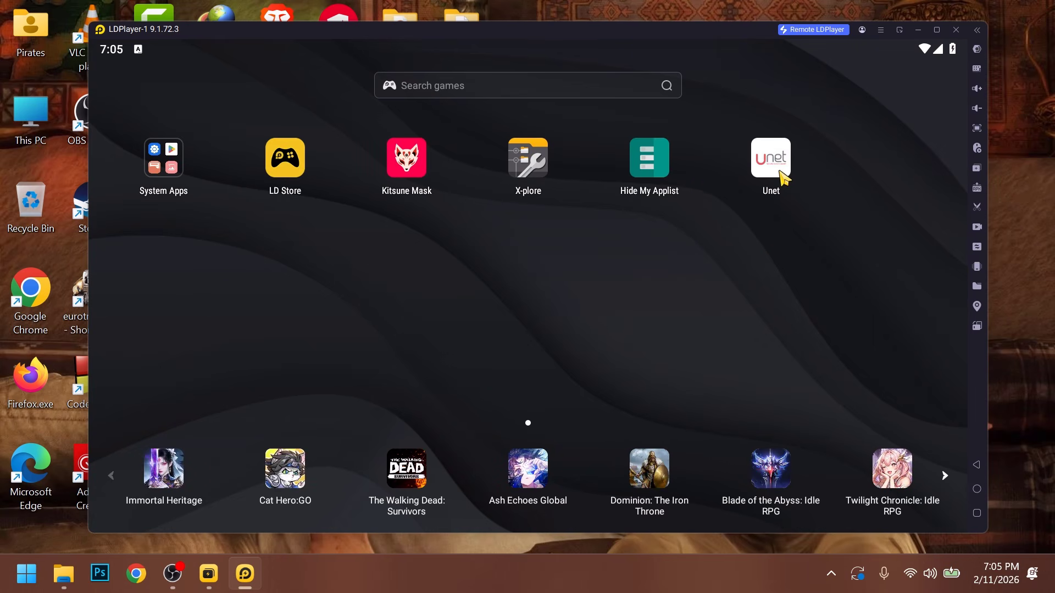
click(772, 160)
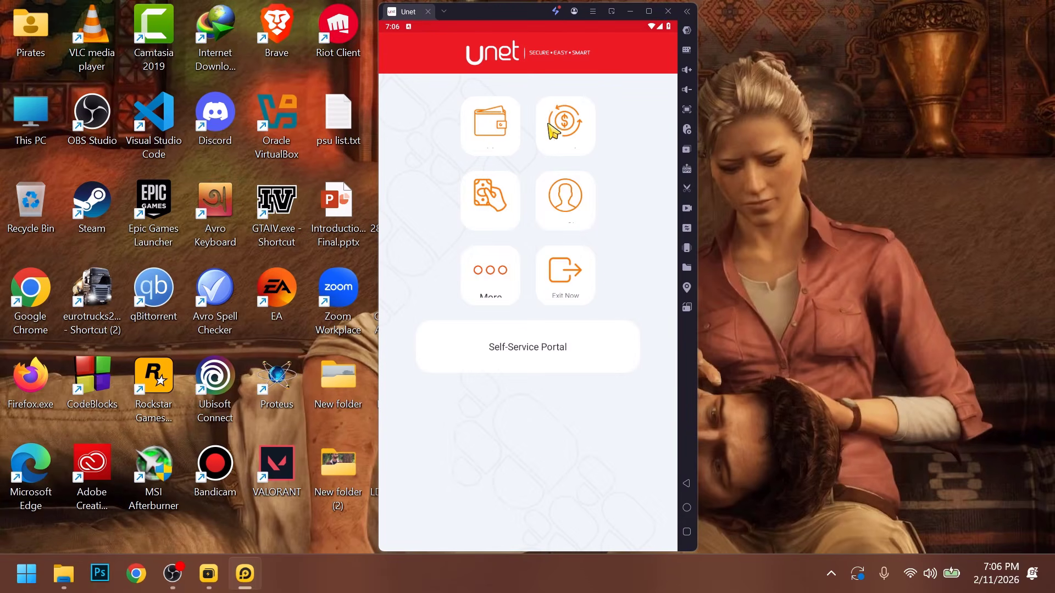
Check that Unet's sign-in page opens from its home tiles, test the user name and password fields, and go back.
click(512, 137)
click(501, 229)
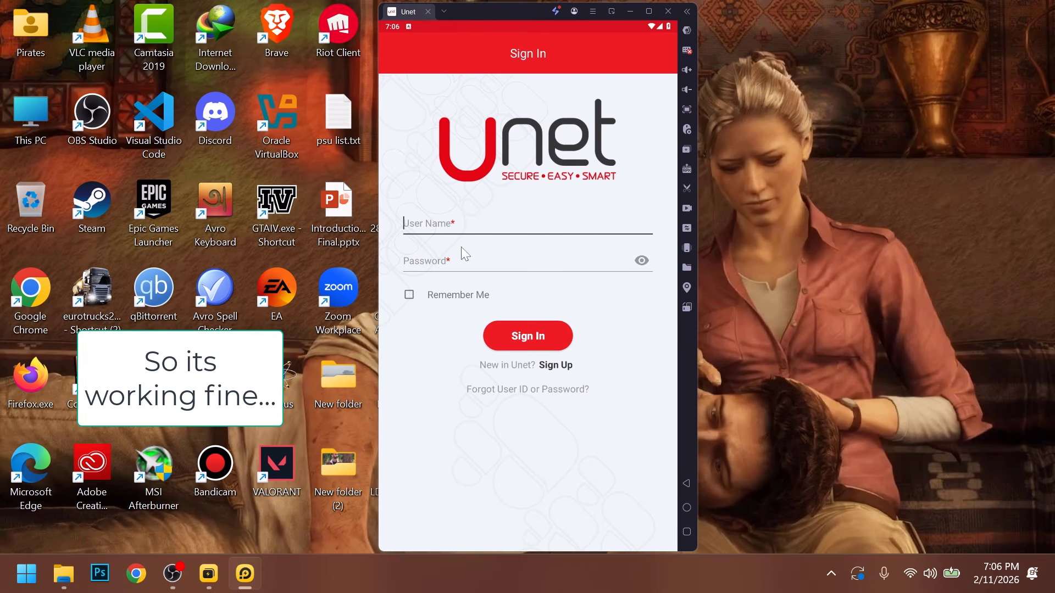
click(449, 263)
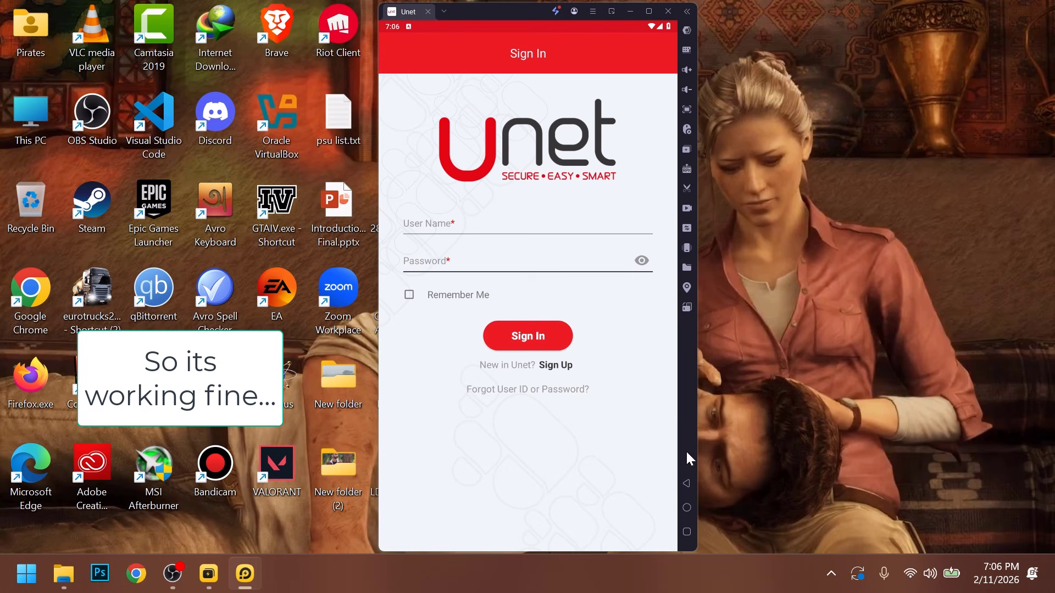
click(688, 482)
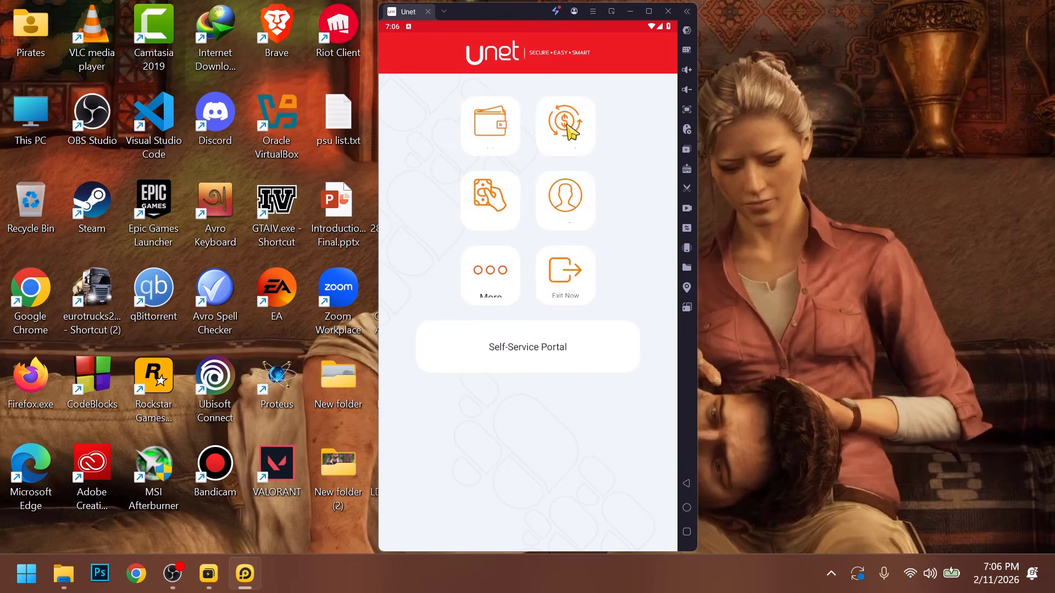
click(570, 129)
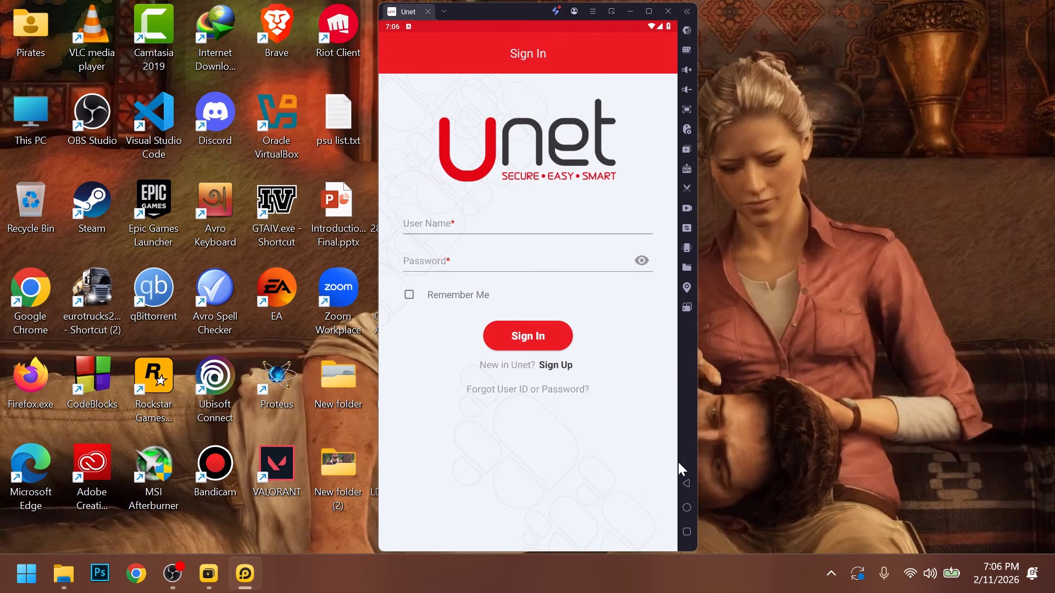
click(687, 483)
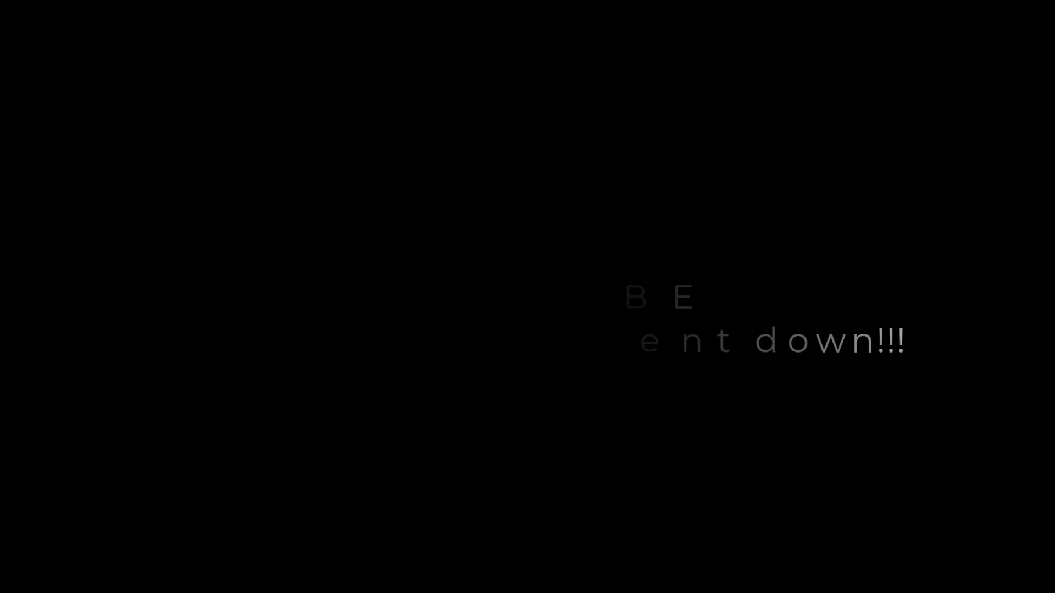